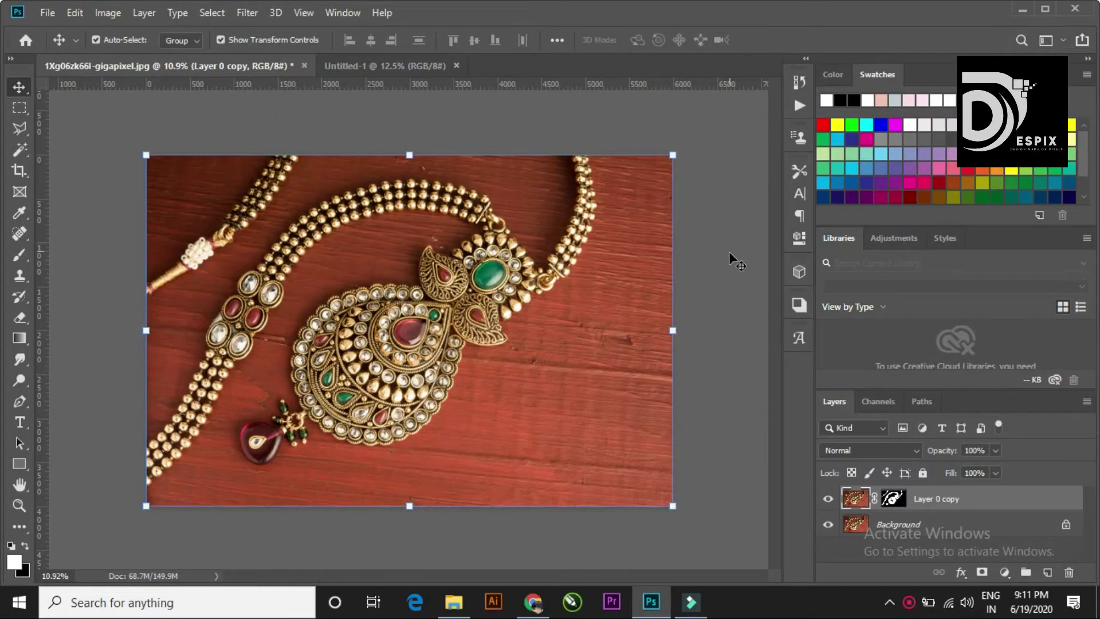
# - Select the Layer 0 copy necklace layer in the source document
pyautogui.scroll(1, 485, 387)
pyautogui.scroll(-1, 486, 393)
pyautogui.click(715, 295)
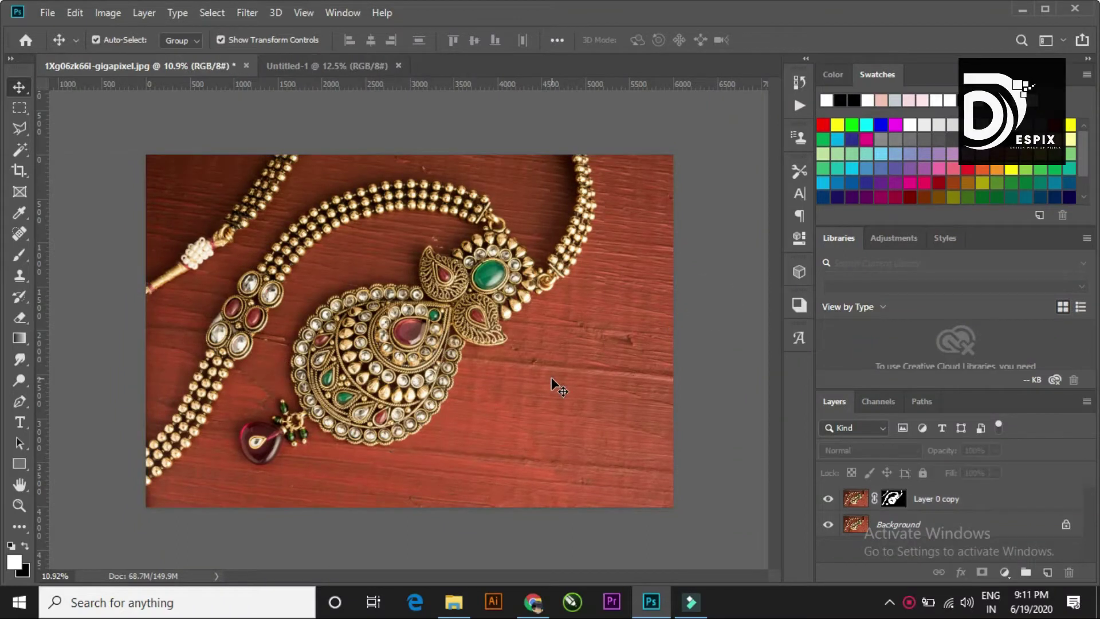
pyautogui.click(374, 361)
pyautogui.click(969, 504)
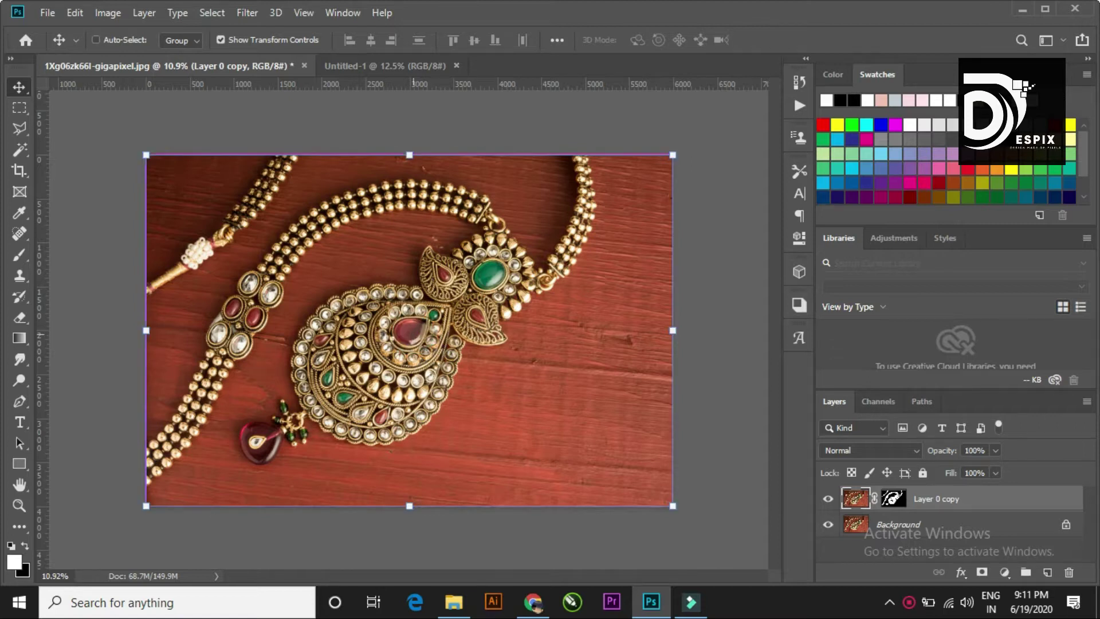
# - Drag the cut-out necklace into the Untitled-1 document and position it on the canvas
pyautogui.click(367, 66)
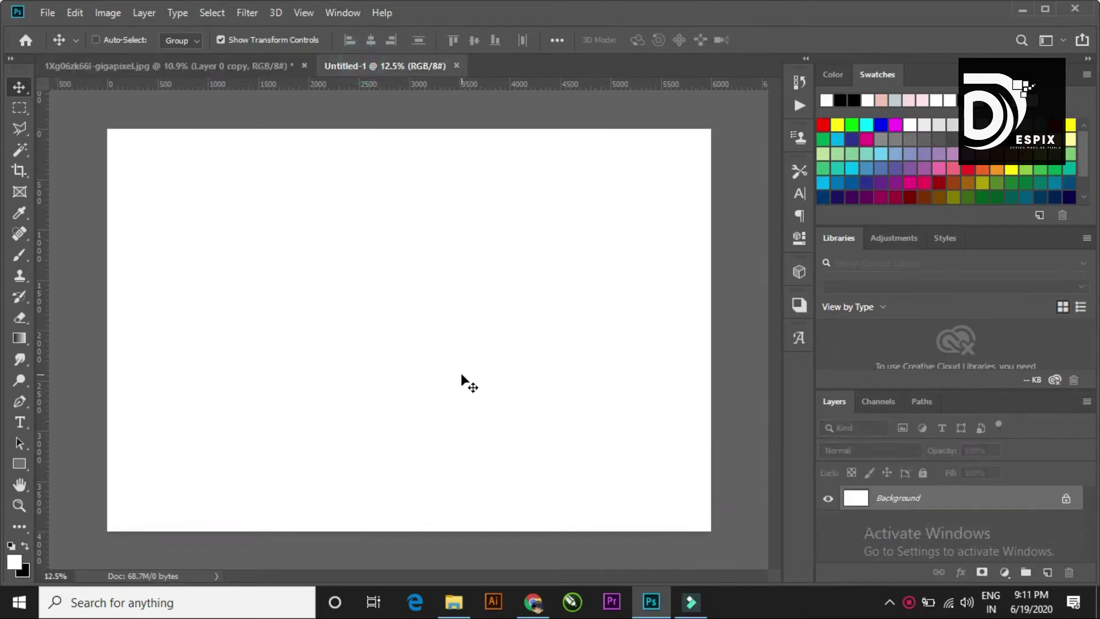
pyautogui.moveTo(462, 376); pyautogui.dragTo(462, 377)
pyautogui.scroll(-2, 472, 336)
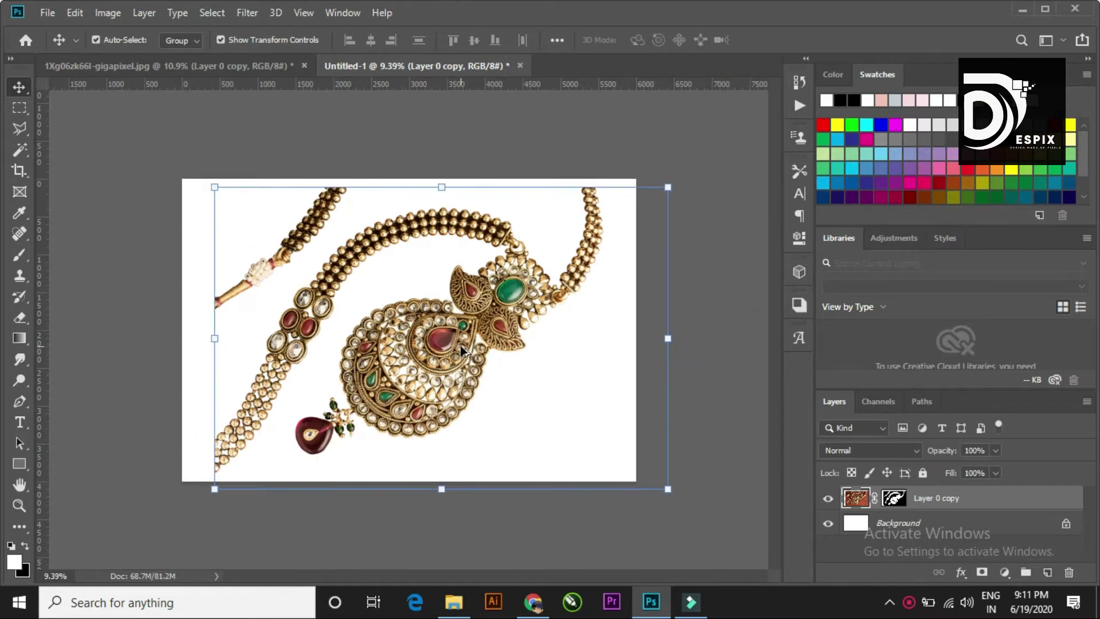
pyautogui.moveTo(446, 339); pyautogui.dragTo(417, 336)
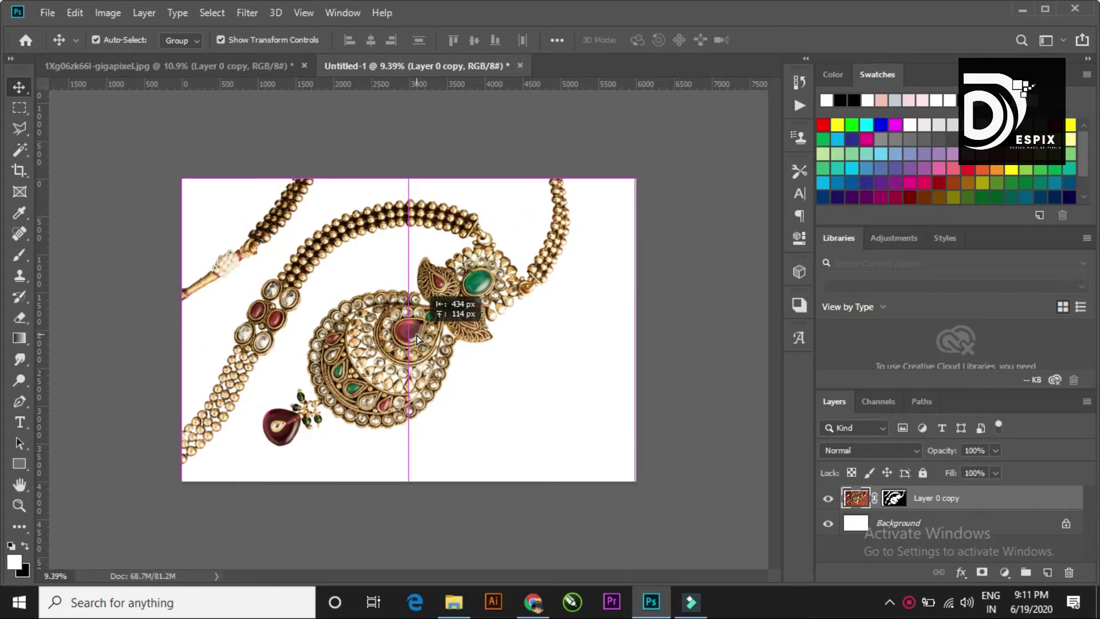
pyautogui.click(518, 156)
# - Fill the Background layer with black using the default foreground colour
pyautogui.scroll(1, 485, 324)
pyautogui.scroll(-1, 485, 323)
pyautogui.scroll(-1, 484, 324)
pyautogui.scroll(1, 516, 350)
pyautogui.click(603, 395)
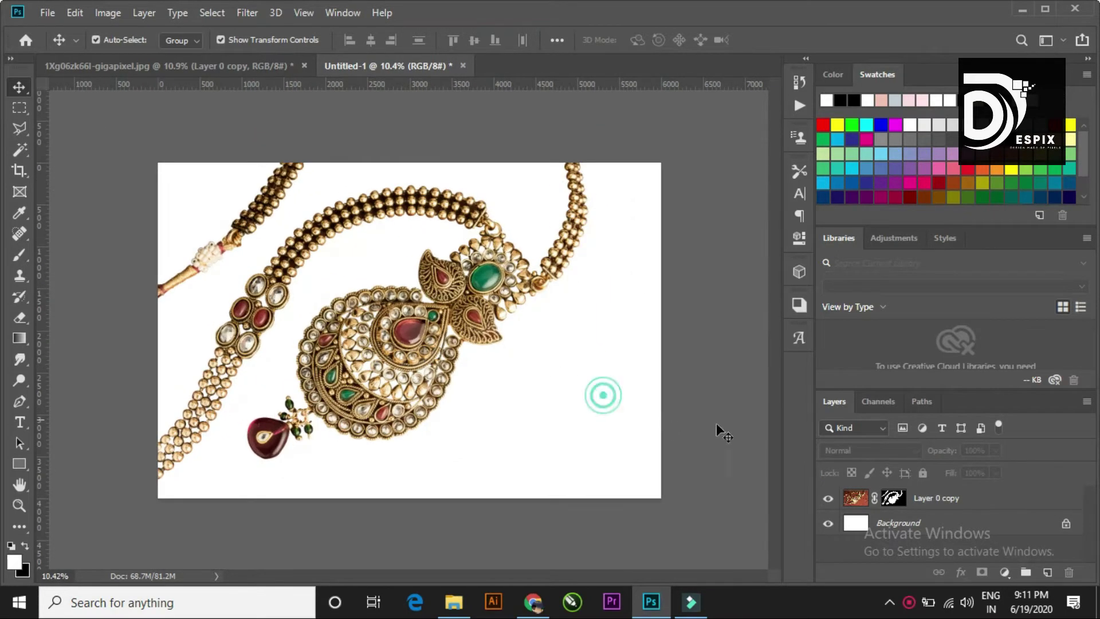
pyautogui.click(914, 524)
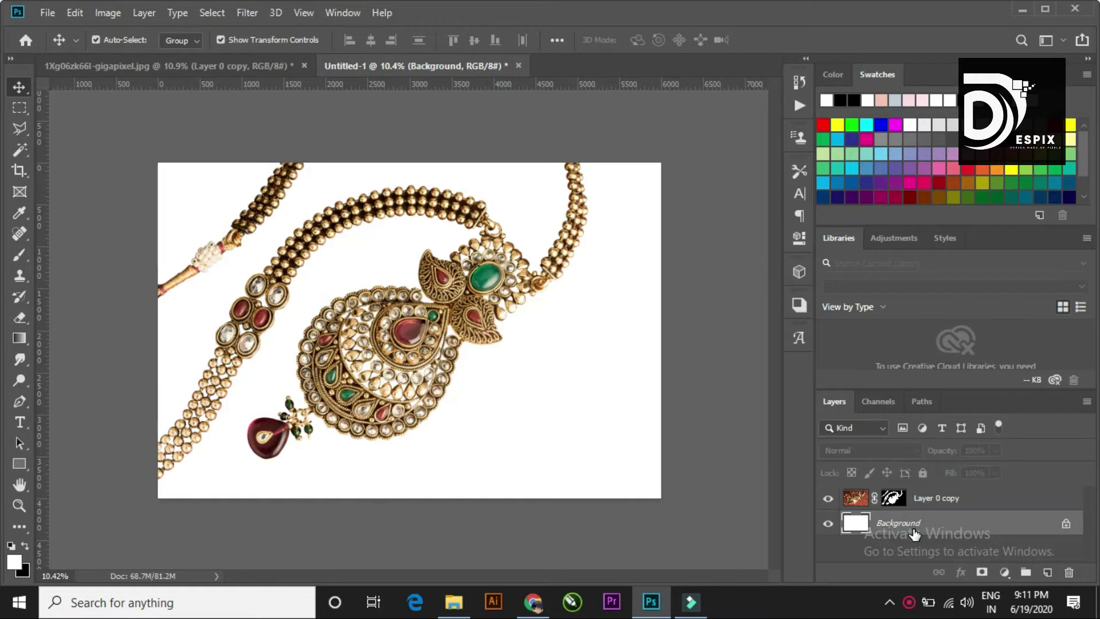
pyautogui.press('d')
pyautogui.hotkey('alt', 'BackSpace')
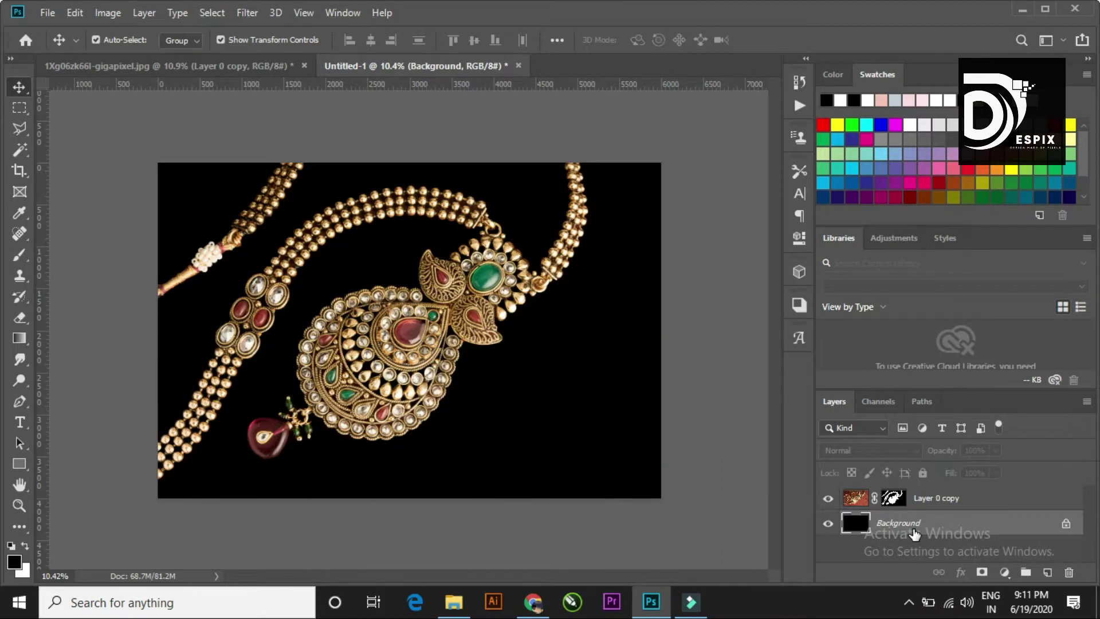
pyautogui.click(187, 128)
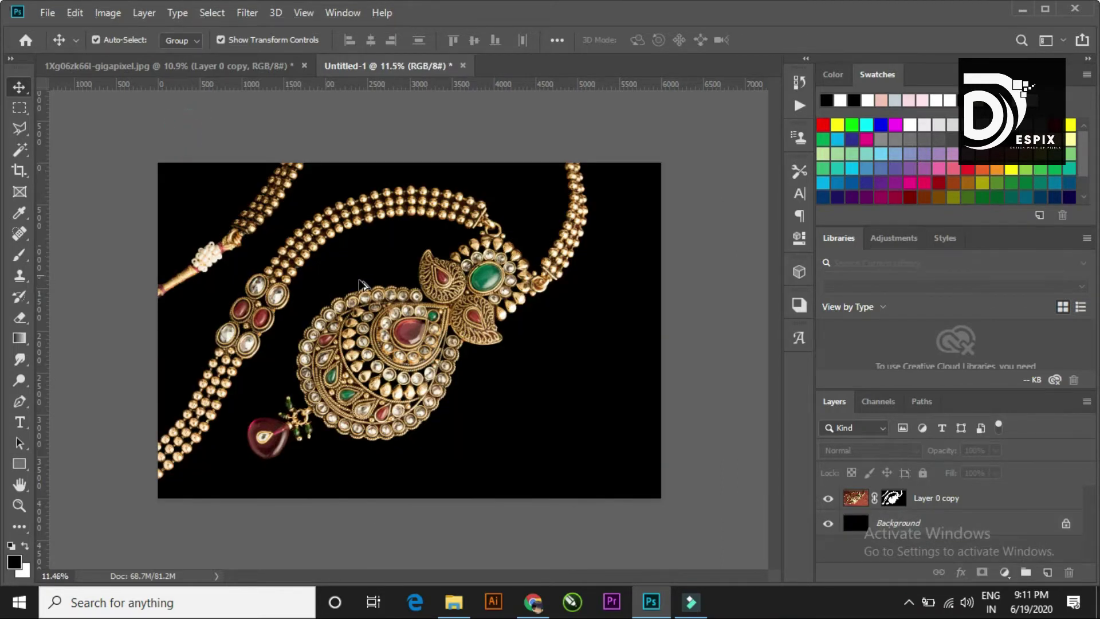
# - Reselect the Layer 0 copy necklace layer
pyautogui.scroll(3, 385, 274)
pyautogui.scroll(3, 385, 274)
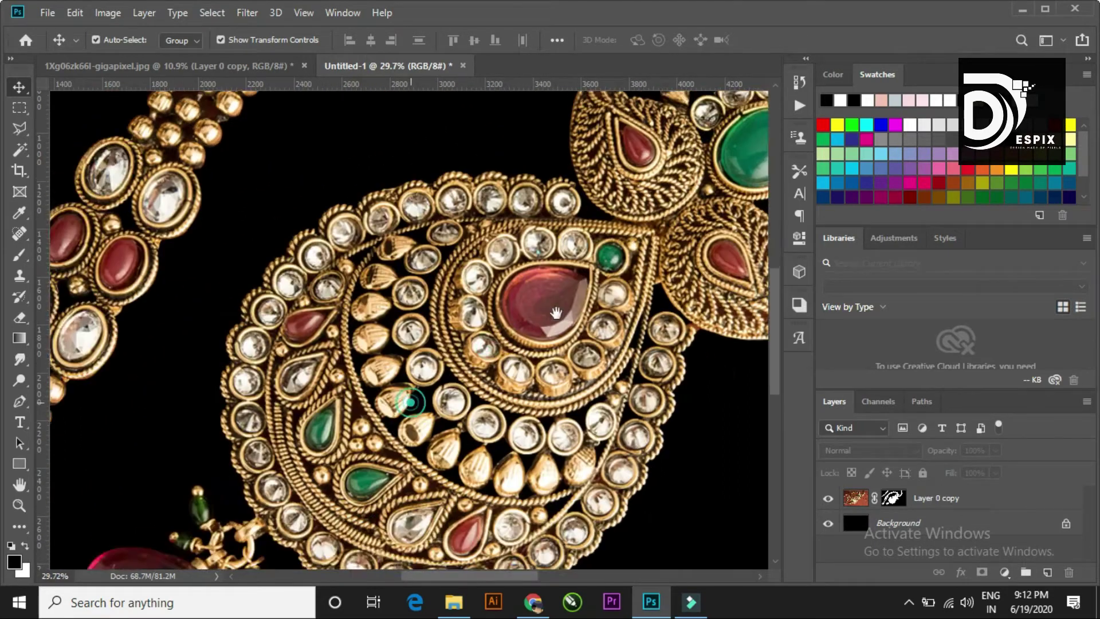
pyautogui.scroll(-3, 453, 367)
pyautogui.scroll(-1, 463, 353)
pyautogui.scroll(-1, 471, 362)
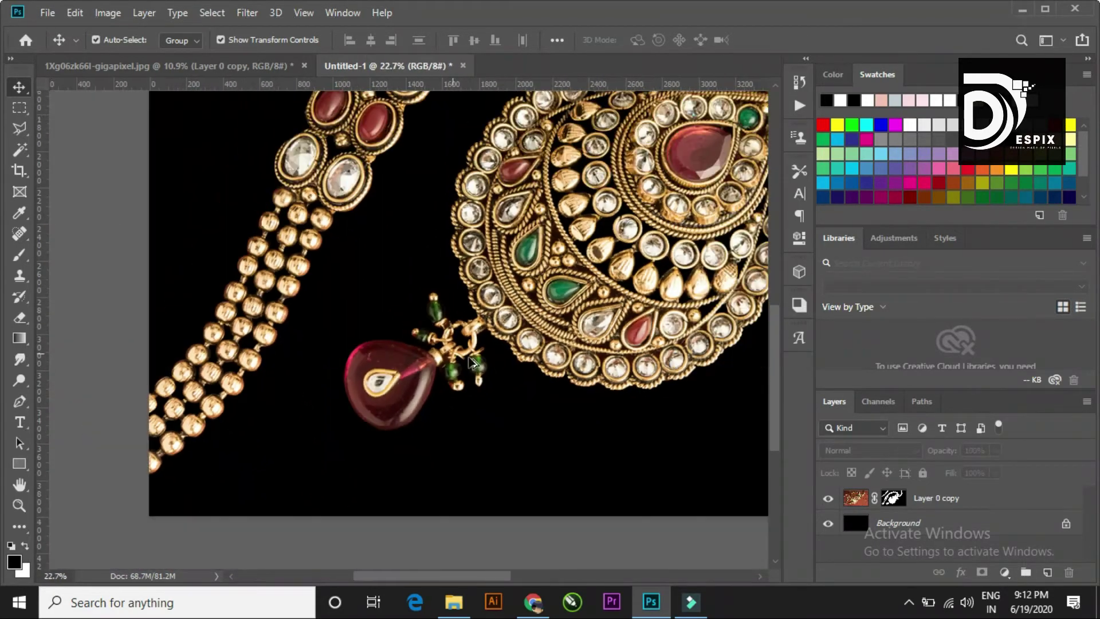
pyautogui.click(968, 498)
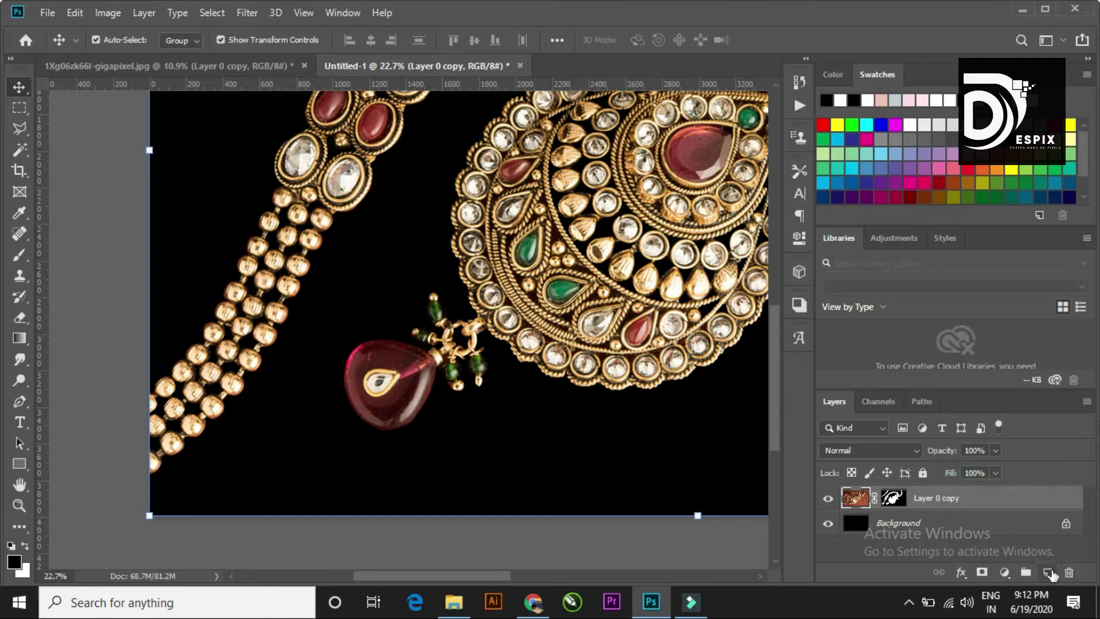
# - Add a new blank layer above the necklace and zoom to the red pendant drop
pyautogui.click(1049, 573)
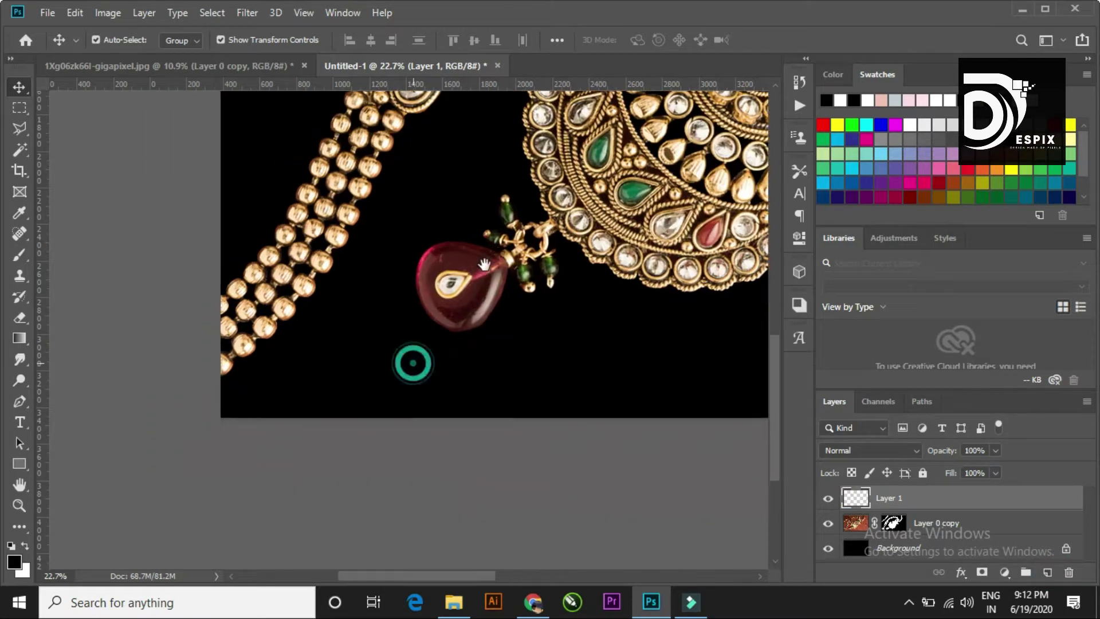
pyautogui.scroll(2, 413, 363)
pyautogui.scroll(2, 427, 287)
pyautogui.moveTo(430, 265); pyautogui.dragTo(428, 252)
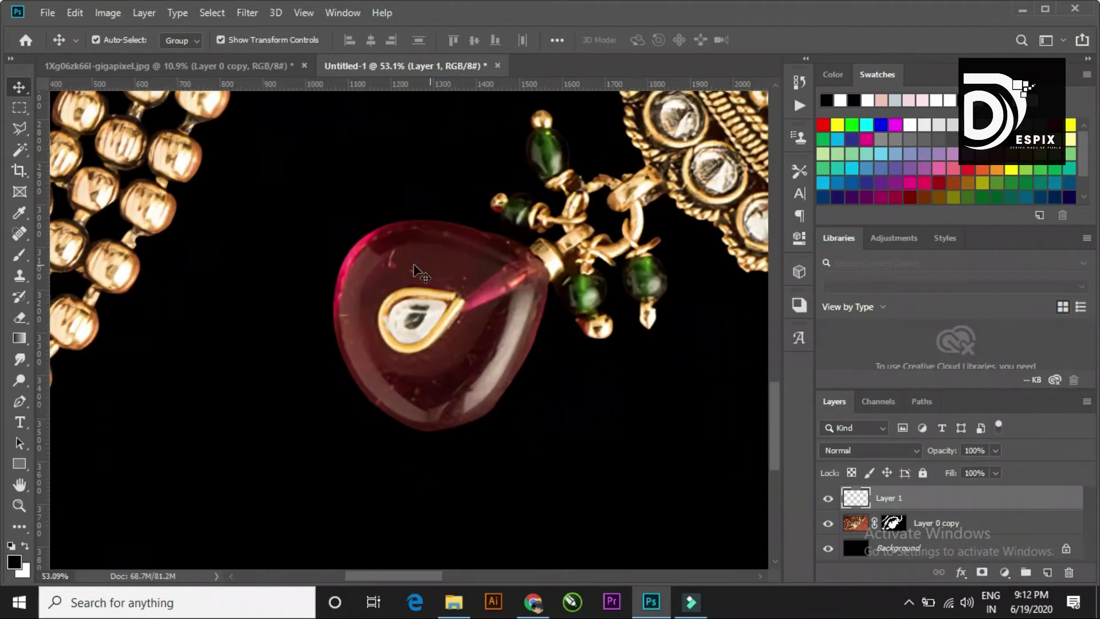
# - Spot-heal the mark and white scratch on the red pendant drop
pyautogui.click(27, 237)
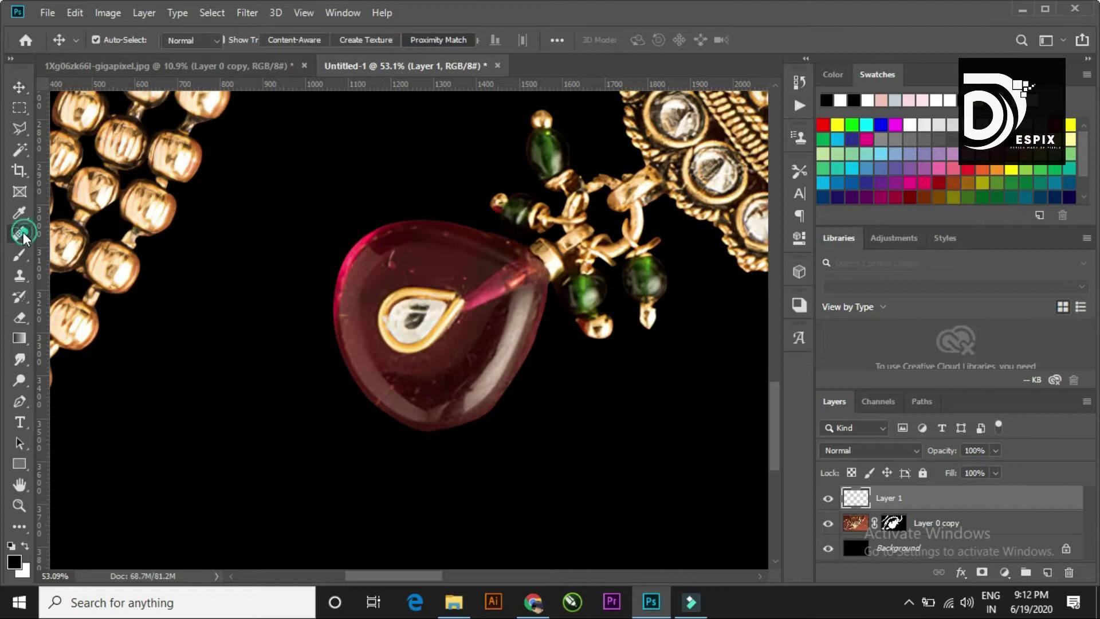
pyautogui.click(117, 234)
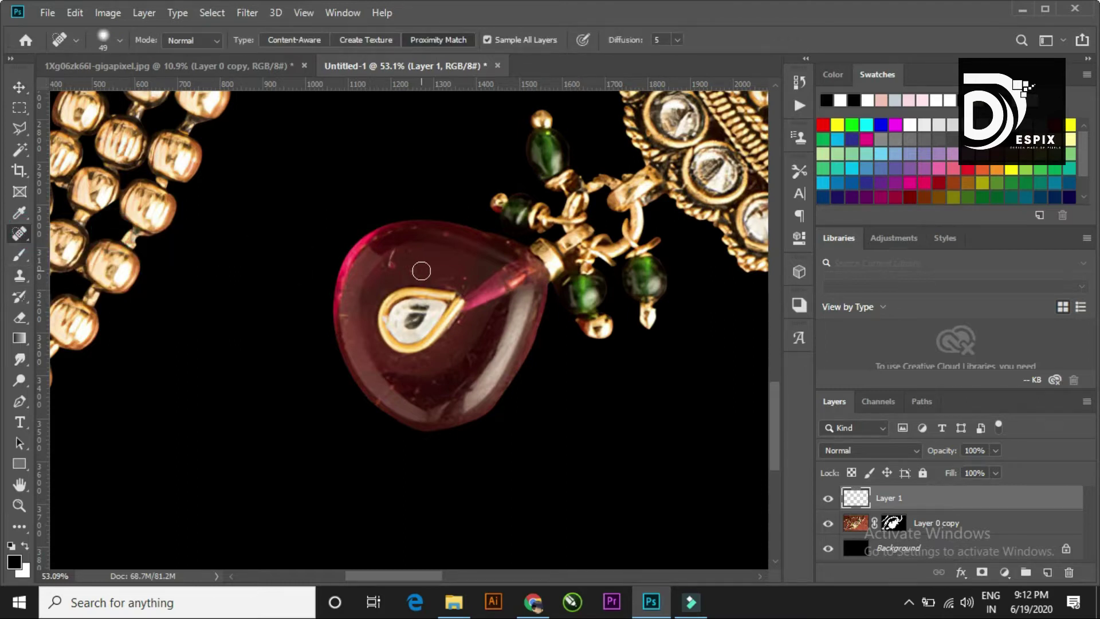
pyautogui.scroll(3, 412, 271)
pyautogui.scroll(4, 424, 267)
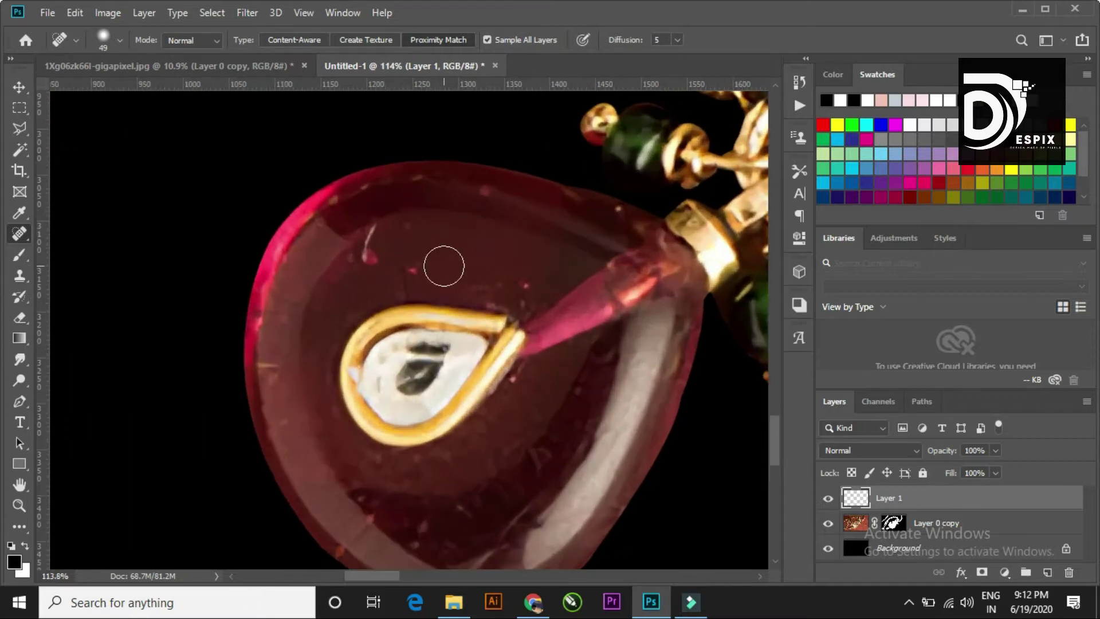
pyautogui.scroll(1, 442, 265)
pyautogui.click(401, 266)
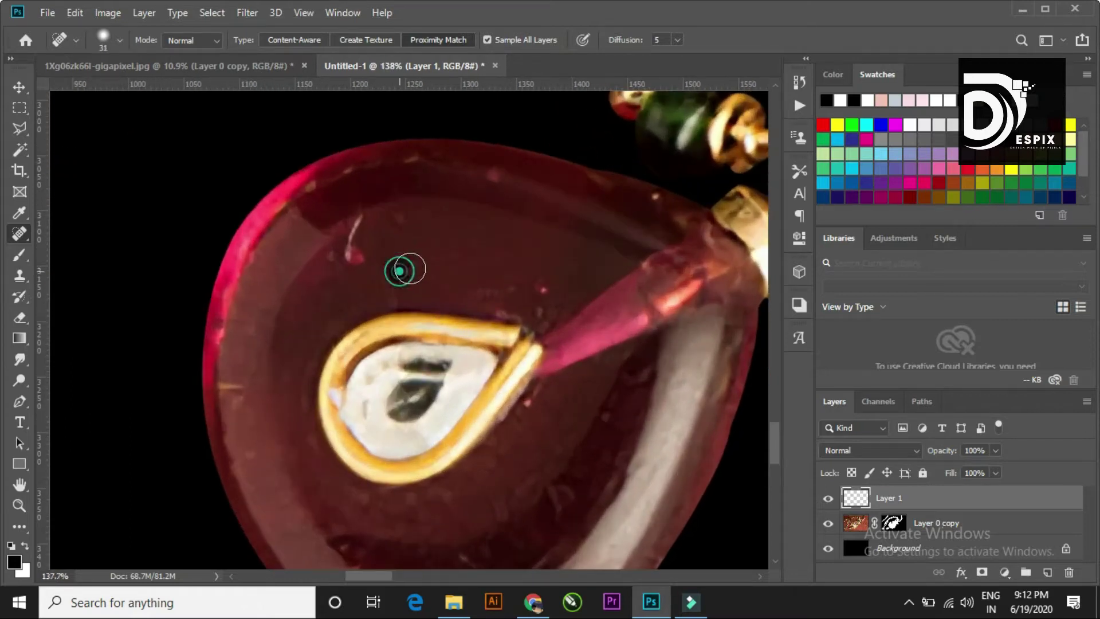
pyautogui.moveTo(361, 224); pyautogui.dragTo(352, 255)
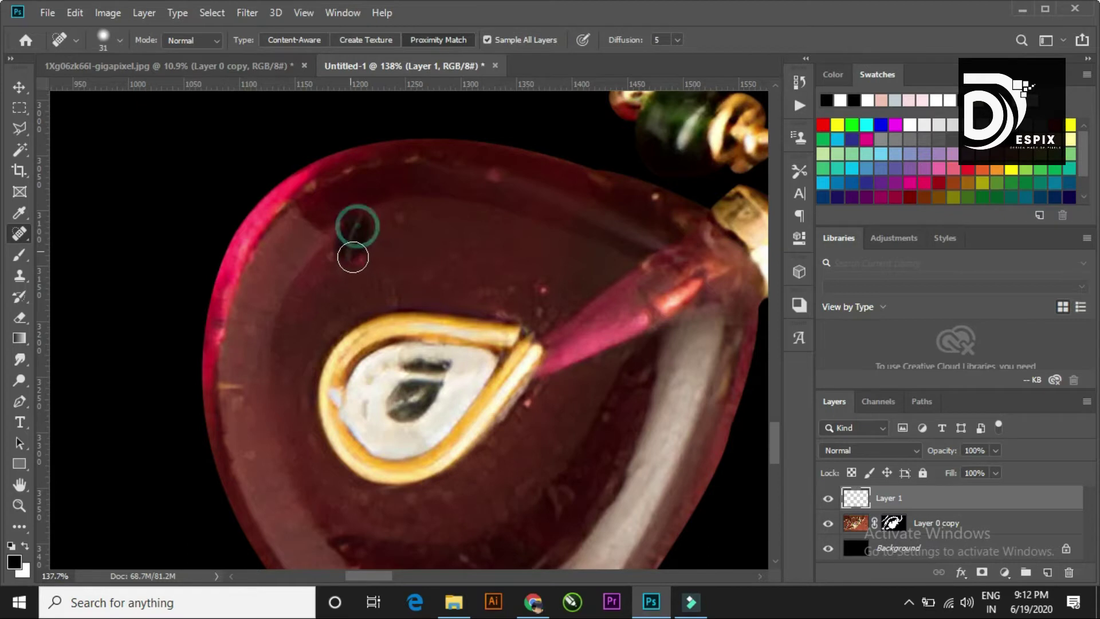
# - Heal the dark gap beside the green teardrop gem
pyautogui.scroll(1, 470, 248)
pyautogui.hscroll(1, 470, 248)
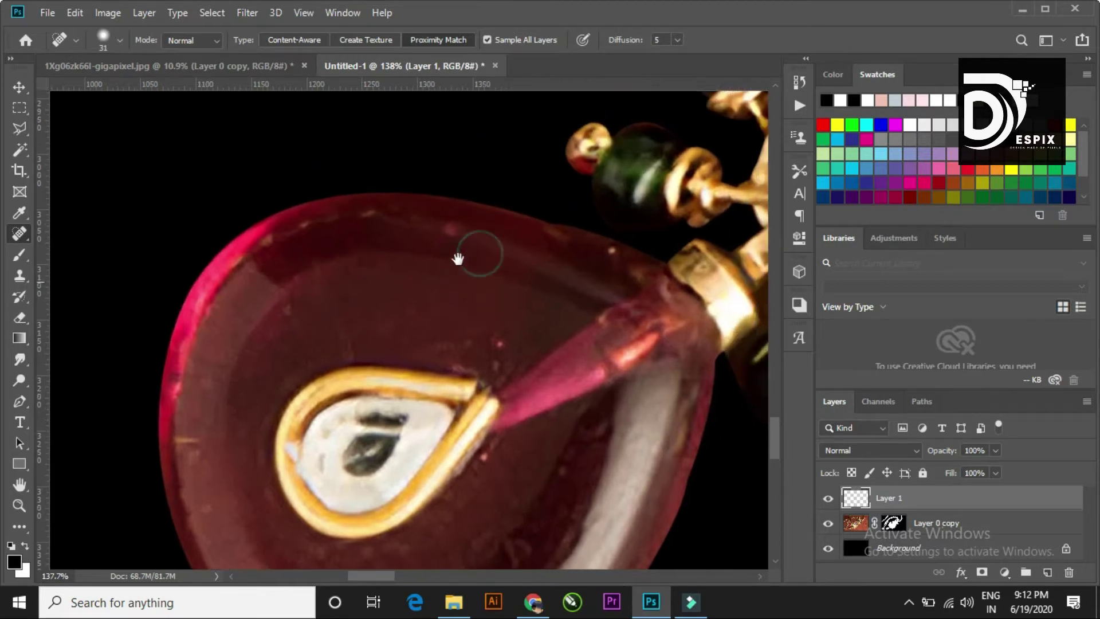
pyautogui.scroll(-2, 451, 230)
pyautogui.scroll(-1, 486, 315)
pyautogui.moveTo(474, 298)
pyautogui.mouseDown()
pyautogui.moveTo(334, 395)
pyautogui.moveTo(365, 321)
pyautogui.mouseUp()
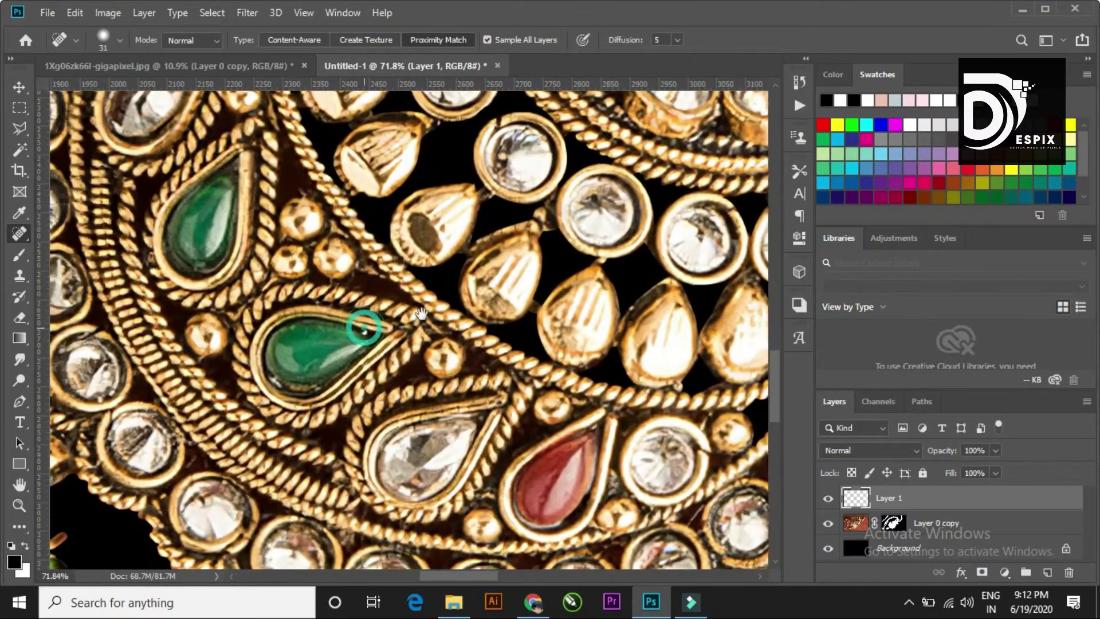
pyautogui.scroll(3, 364, 334)
pyautogui.scroll(2, 364, 334)
pyautogui.moveTo(461, 308); pyautogui.dragTo(388, 316)
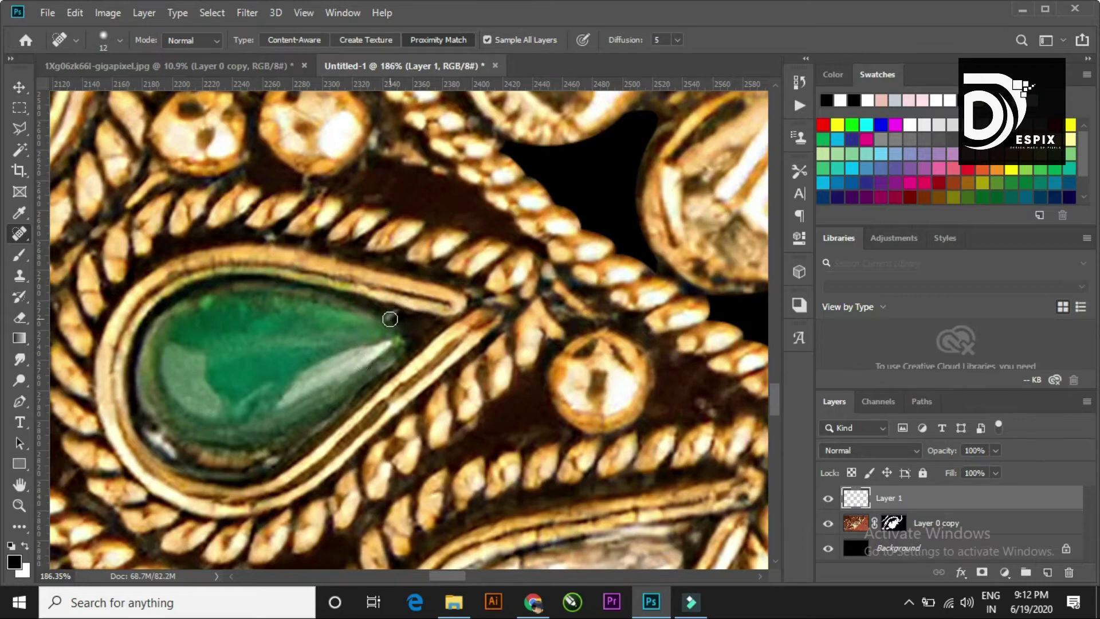
# - Heal a yellow speck on the red pear gem
pyautogui.scroll(-4, 400, 336)
pyautogui.moveTo(281, 232); pyautogui.dragTo(329, 369)
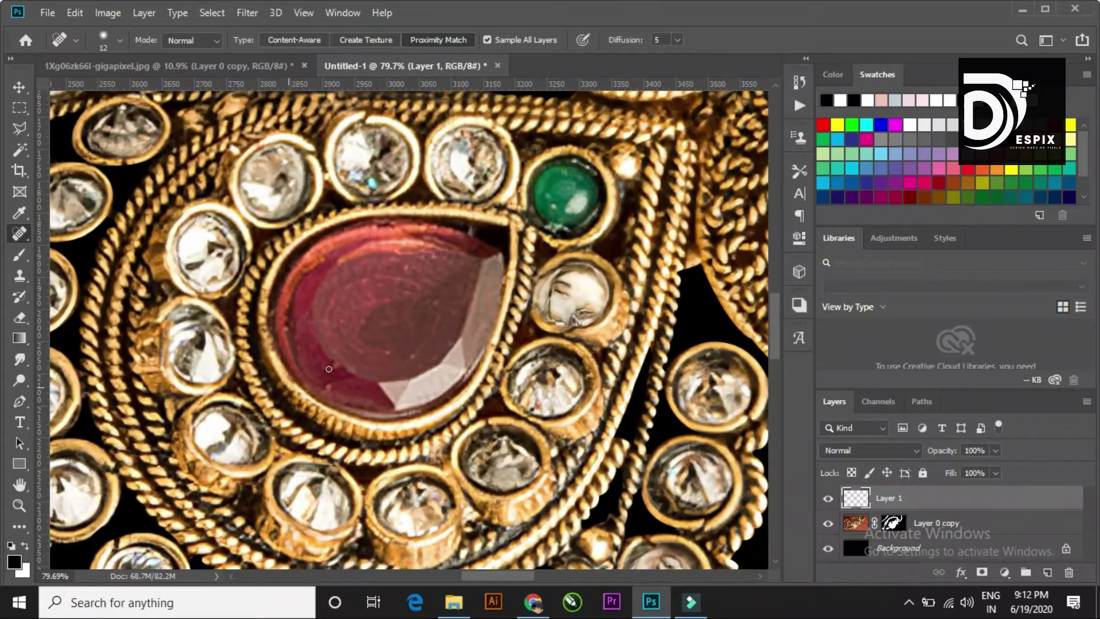
pyautogui.scroll(4, 329, 370)
pyautogui.click(346, 348)
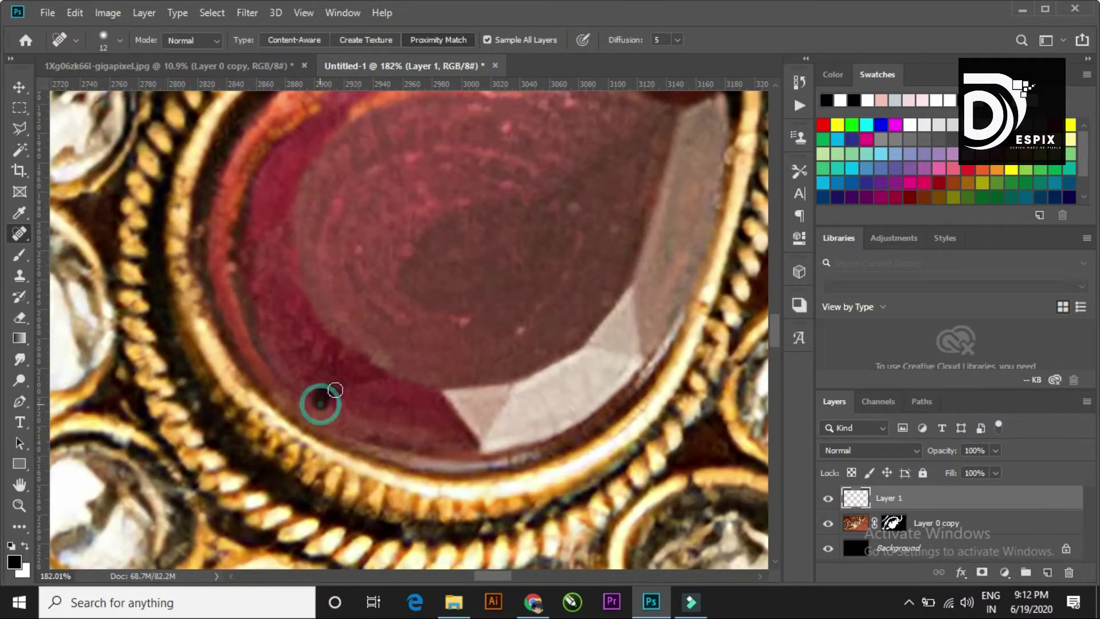
pyautogui.scroll(-4, 369, 382)
pyautogui.moveTo(482, 169)
pyautogui.mouseDown()
pyautogui.moveTo(391, 390)
pyautogui.moveTo(241, 470)
pyautogui.mouseUp()
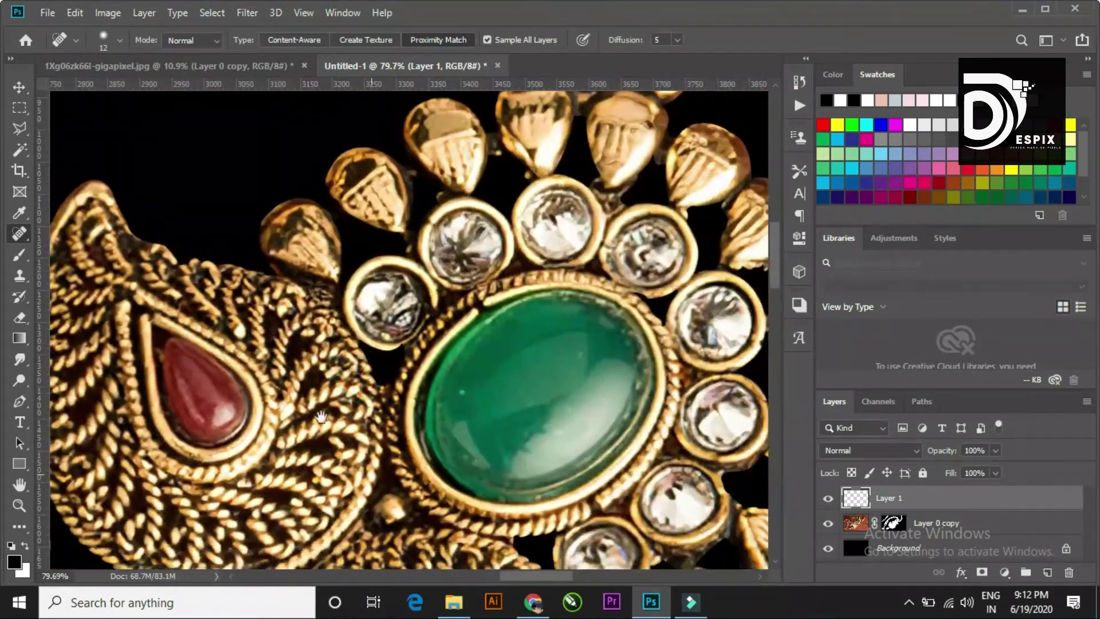
# - Heal a pink speck on the red gem below the green oval
pyautogui.scroll(3, 295, 421)
pyautogui.scroll(2, 294, 421)
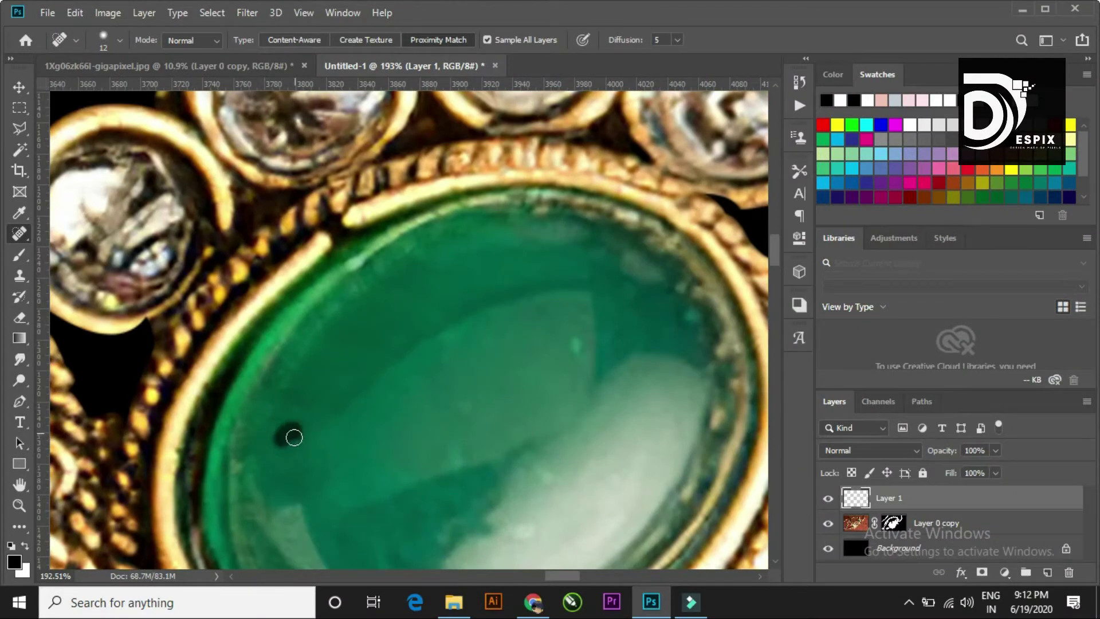
pyautogui.scroll(-3, 441, 407)
pyautogui.scroll(5, 405, 363)
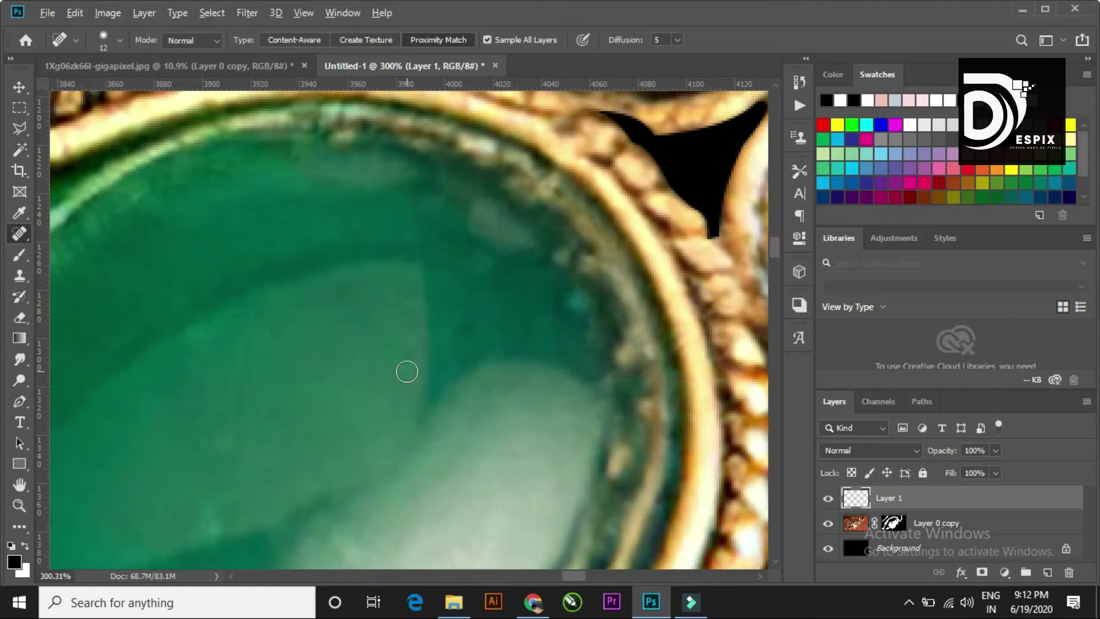
pyautogui.scroll(-3, 407, 371)
pyautogui.moveTo(315, 373)
pyautogui.mouseDown()
pyautogui.moveTo(399, 343)
pyautogui.moveTo(439, 293)
pyautogui.mouseUp()
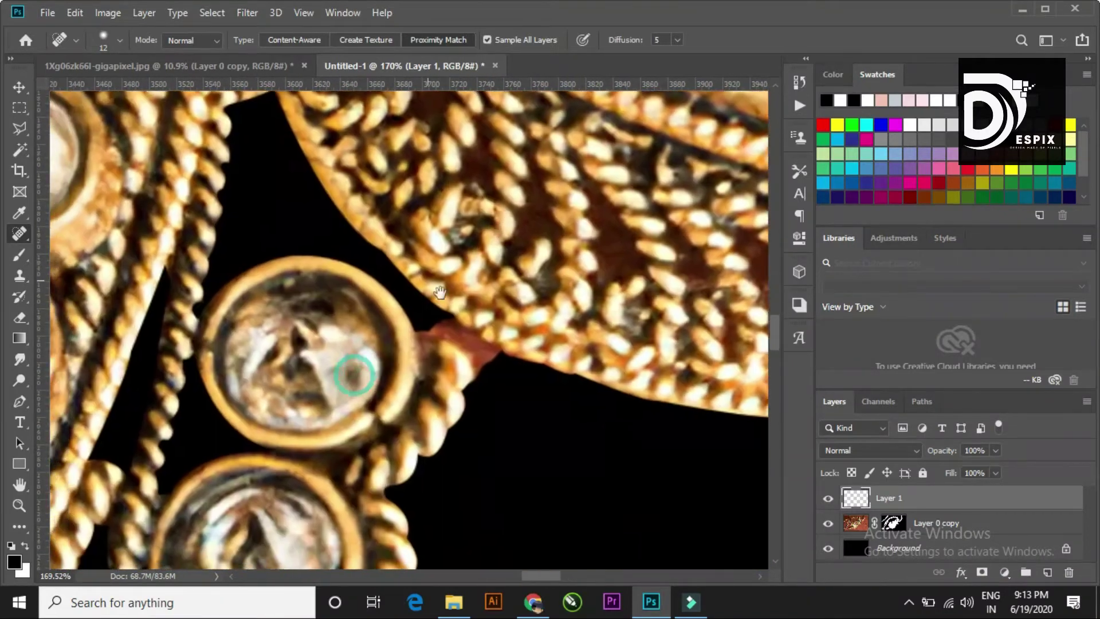
pyautogui.scroll(-2, 440, 292)
pyautogui.scroll(-2, 413, 321)
pyautogui.scroll(-2, 395, 338)
pyautogui.scroll(-1, 372, 311)
pyautogui.scroll(2, 277, 229)
pyautogui.scroll(2, 296, 321)
pyautogui.scroll(1, 356, 361)
pyautogui.scroll(2, 333, 347)
pyautogui.click(317, 326)
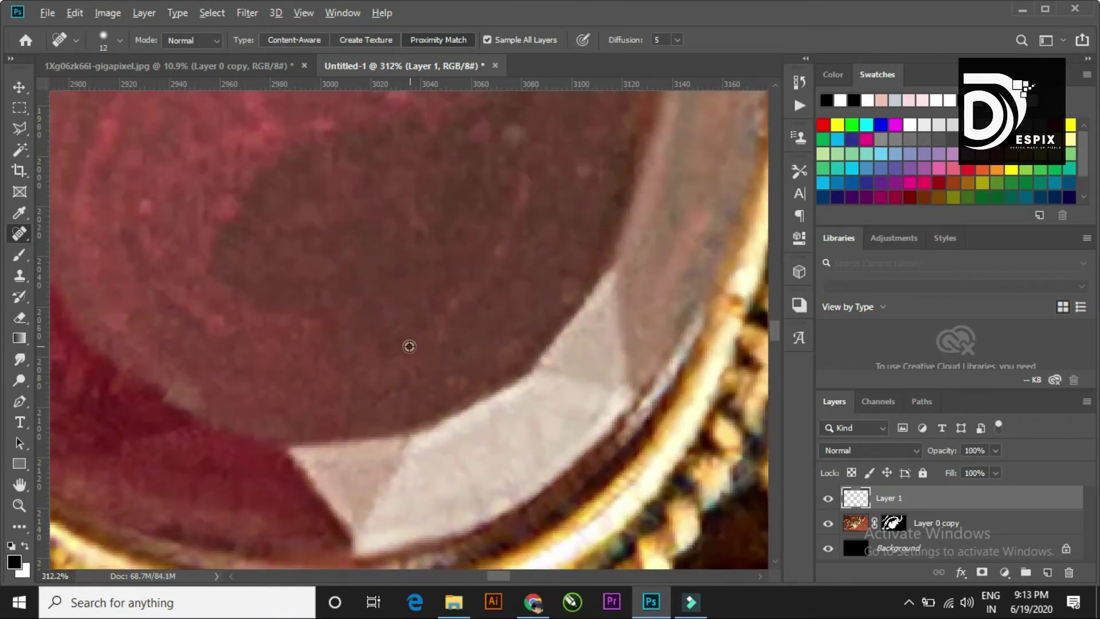
# - Zoom and pan across the green and white teardrop gems to inspect for flaws
pyautogui.scroll(-3, 409, 346)
pyautogui.moveTo(386, 335)
pyautogui.mouseDown()
pyautogui.moveTo(546, 352)
pyautogui.moveTo(389, 241)
pyautogui.mouseUp()
pyautogui.scroll(-4, 298, 211)
pyautogui.scroll(6, 401, 255)
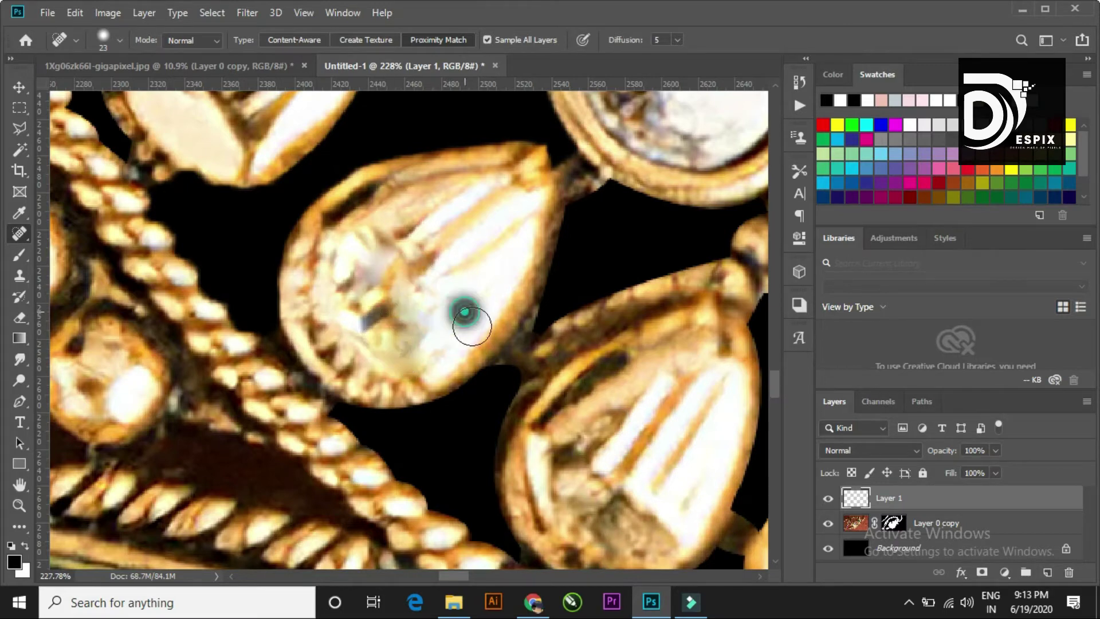
pyautogui.scroll(-4, 447, 332)
pyautogui.moveTo(447, 332); pyautogui.dragTo(459, 402)
pyautogui.scroll(3, 459, 402)
pyautogui.scroll(3, 310, 384)
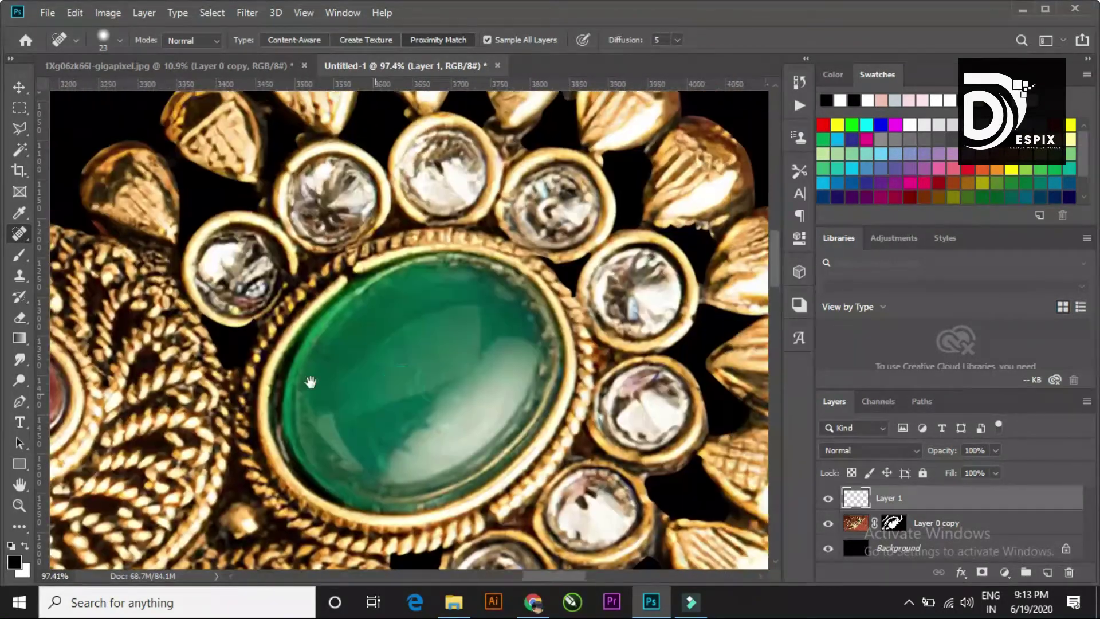
pyautogui.scroll(3, 266, 312)
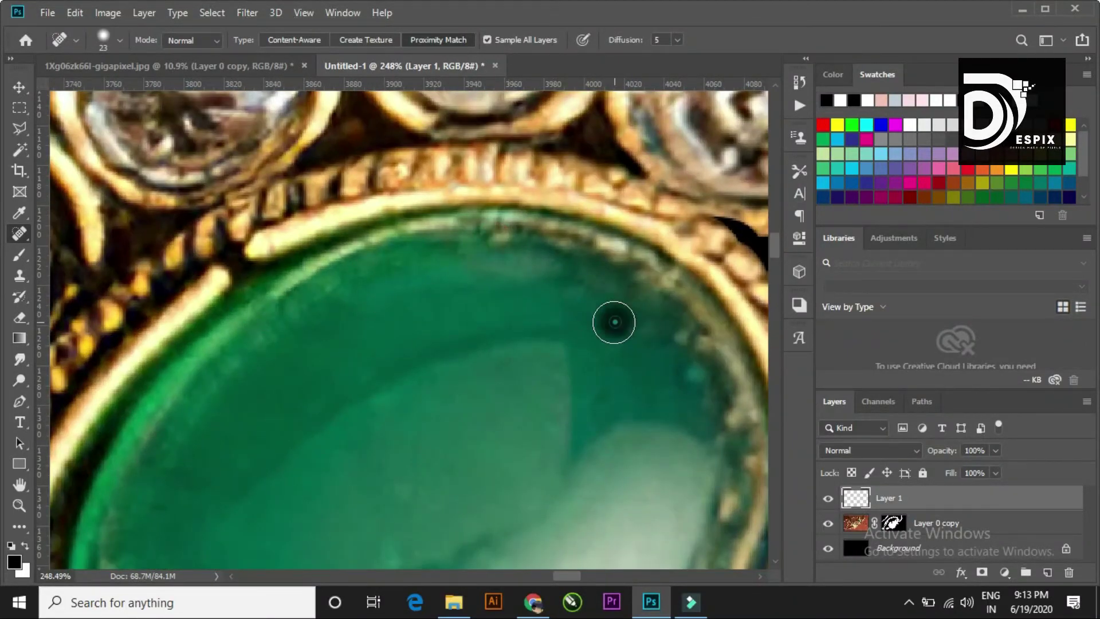
pyautogui.scroll(-2, 614, 317)
pyautogui.scroll(-3, 579, 327)
pyautogui.scroll(4, 558, 308)
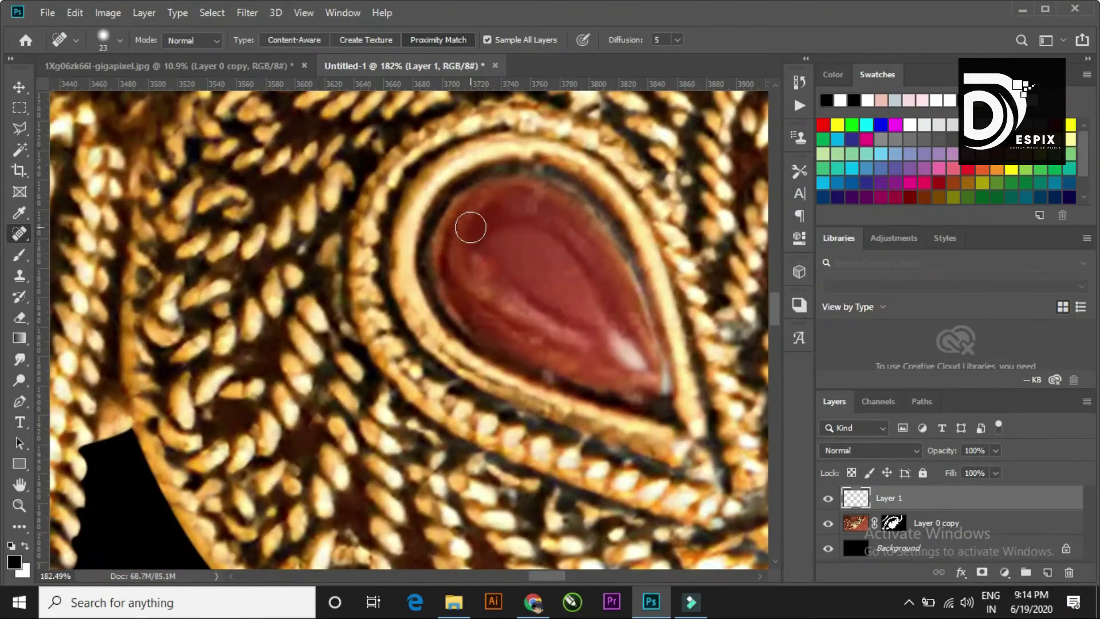
pyautogui.scroll(-2, 471, 227)
pyautogui.scroll(-3, 459, 287)
pyautogui.scroll(2, 569, 307)
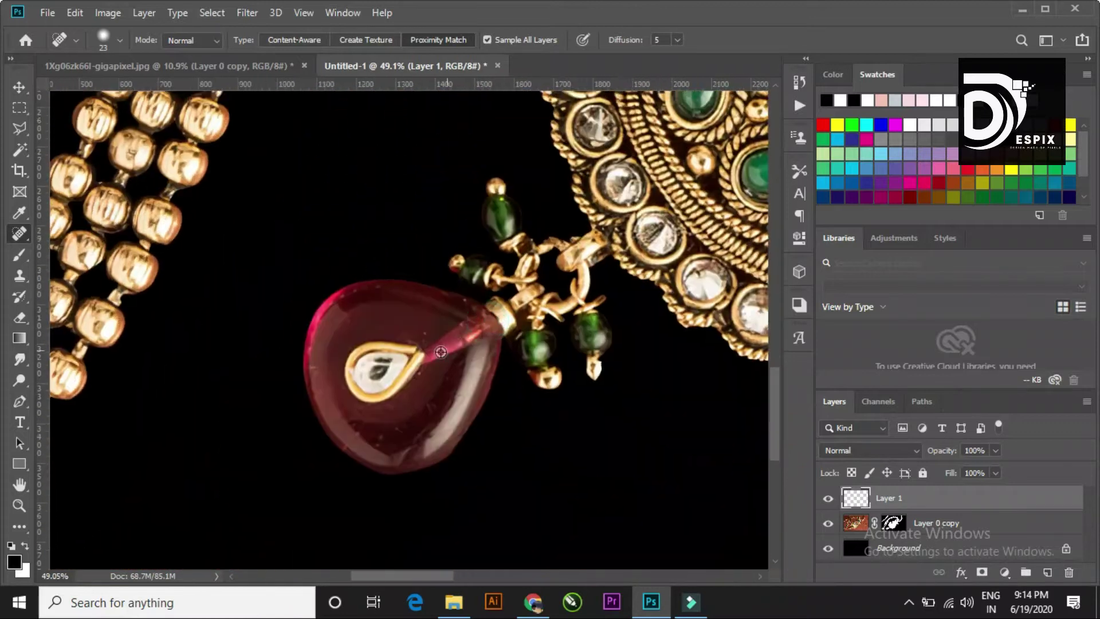
pyautogui.scroll(2, 319, 302)
pyautogui.scroll(2, 352, 260)
pyautogui.scroll(1, 479, 424)
pyautogui.scroll(2, 465, 422)
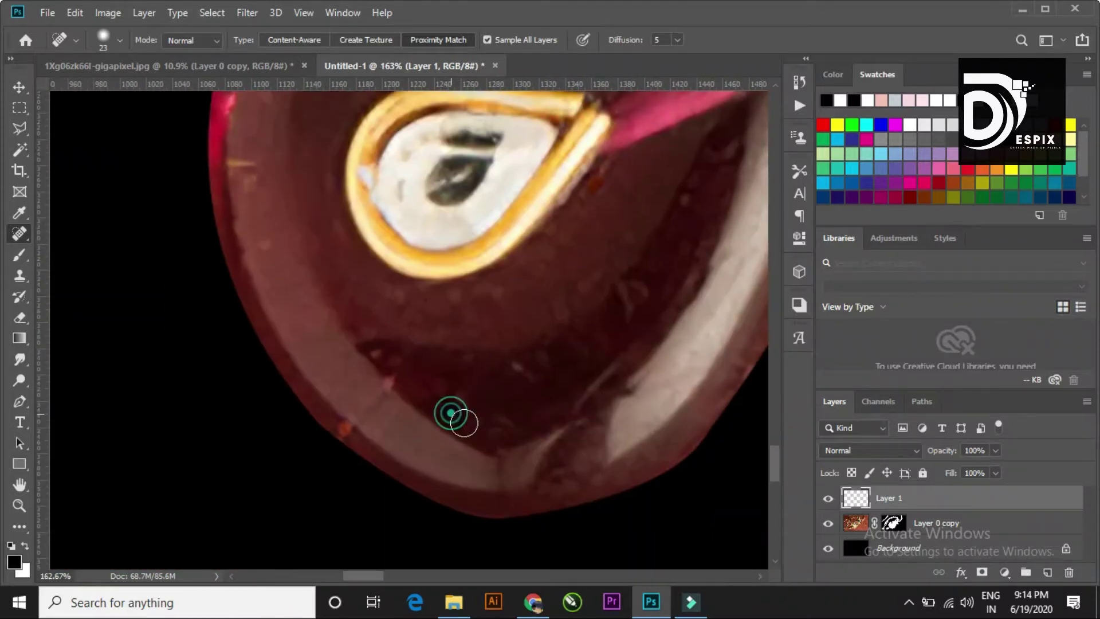
pyautogui.scroll(-3, 474, 423)
pyautogui.scroll(3, 525, 417)
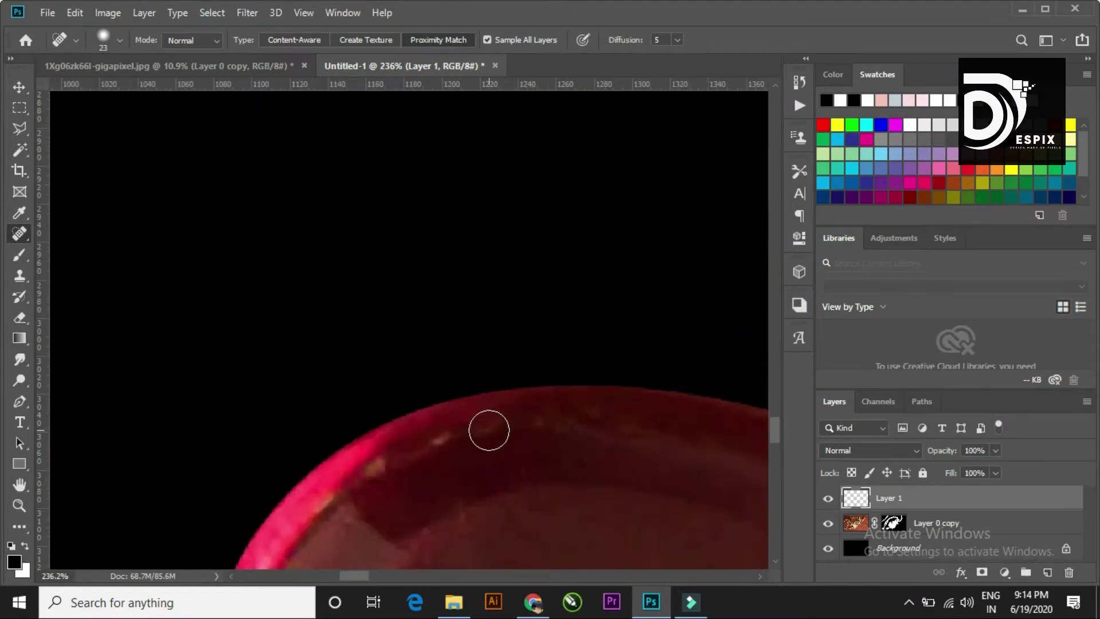
pyautogui.scroll(-1, 488, 432)
pyautogui.scroll(3, 361, 395)
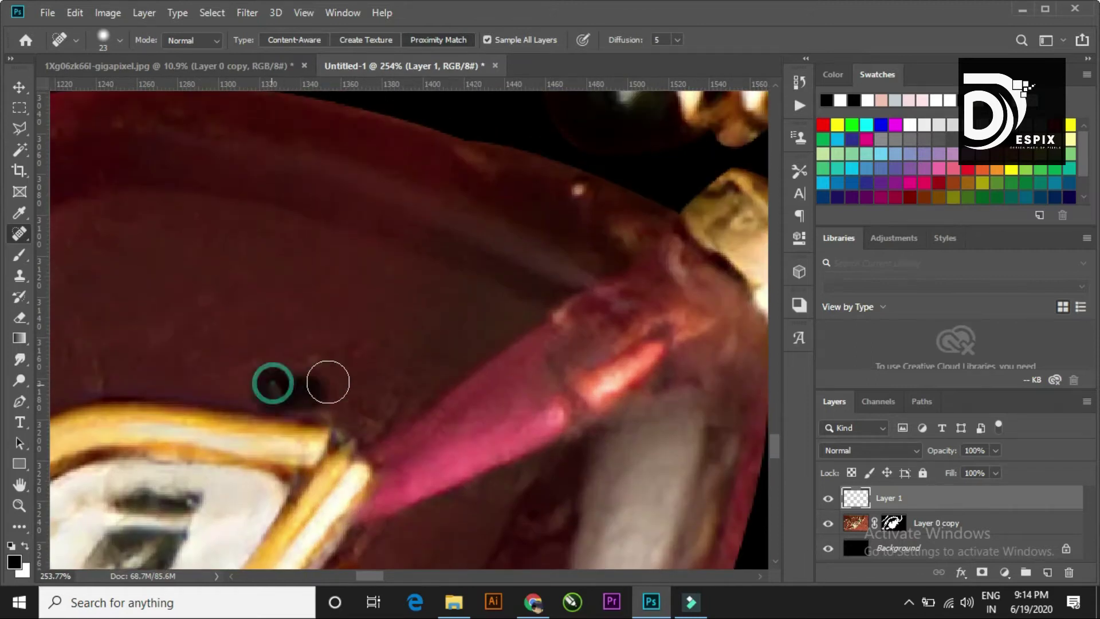
# - Shrink the healing brush and pan back out to view the whole pendant
pyautogui.press('[')
pyautogui.scroll(-3, 412, 258)
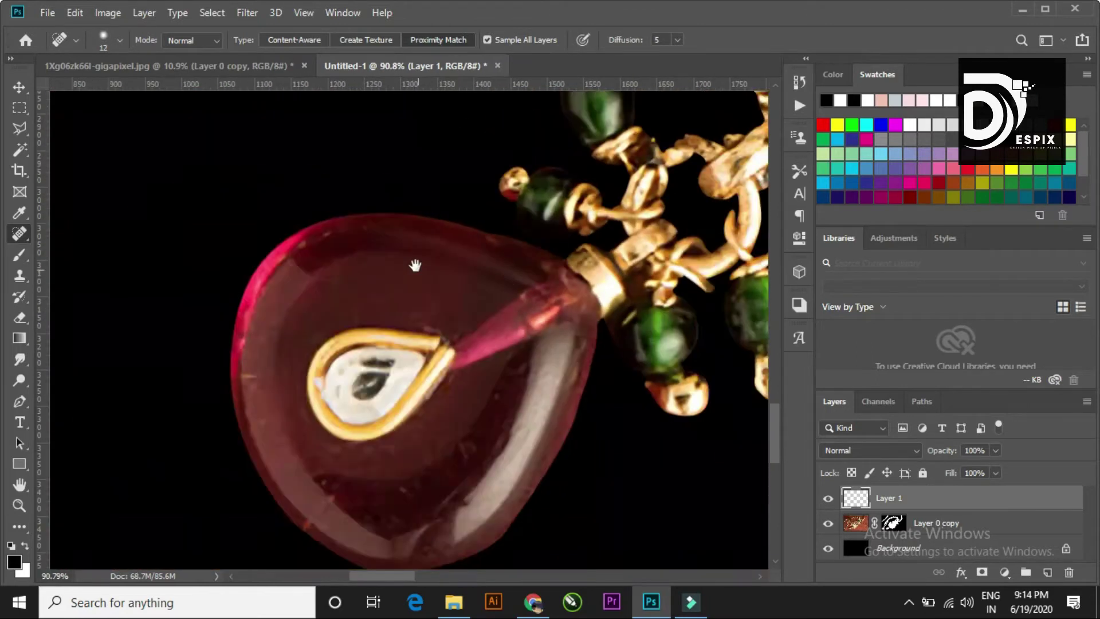
pyautogui.scroll(-3, 489, 364)
pyautogui.scroll(2, 520, 380)
pyautogui.scroll(2, 520, 380)
pyautogui.scroll(-3, 347, 356)
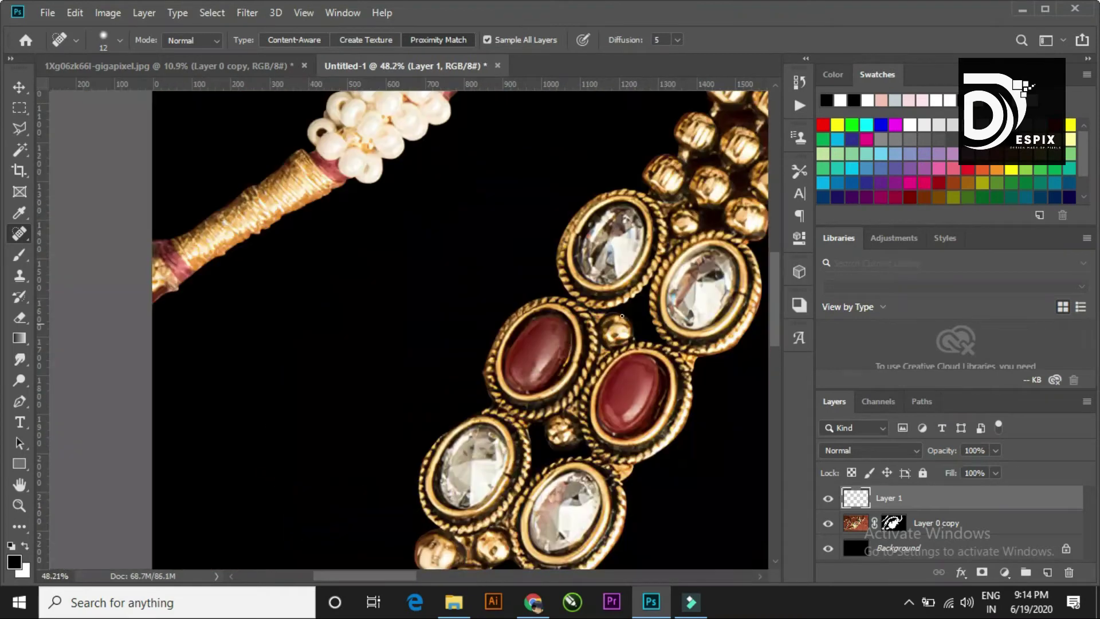
pyautogui.moveTo(630, 344); pyautogui.dragTo(344, 286)
pyautogui.moveTo(631, 401)
pyautogui.mouseDown()
pyautogui.moveTo(464, 449)
pyautogui.moveTo(454, 389)
pyautogui.mouseUp()
pyautogui.scroll(3, 454, 389)
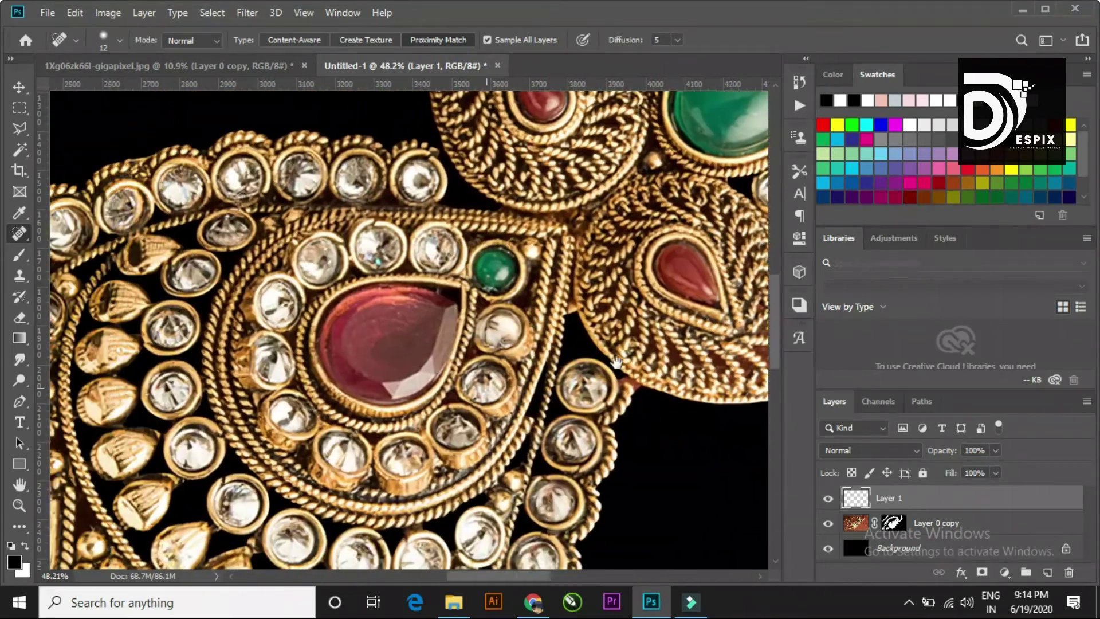
pyautogui.scroll(3, 408, 227)
pyautogui.scroll(-3, 418, 226)
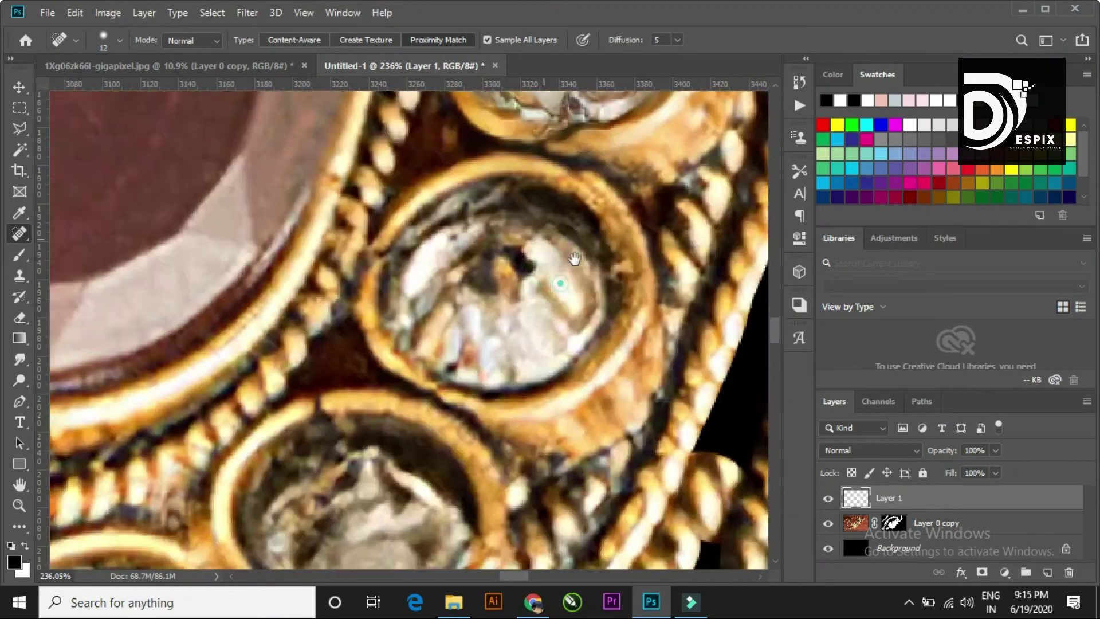
pyautogui.scroll(-3, 417, 226)
pyautogui.moveTo(703, 378)
pyautogui.mouseDown()
pyautogui.moveTo(620, 286)
pyautogui.moveTo(486, 474)
pyautogui.moveTo(504, 510)
pyautogui.mouseUp()
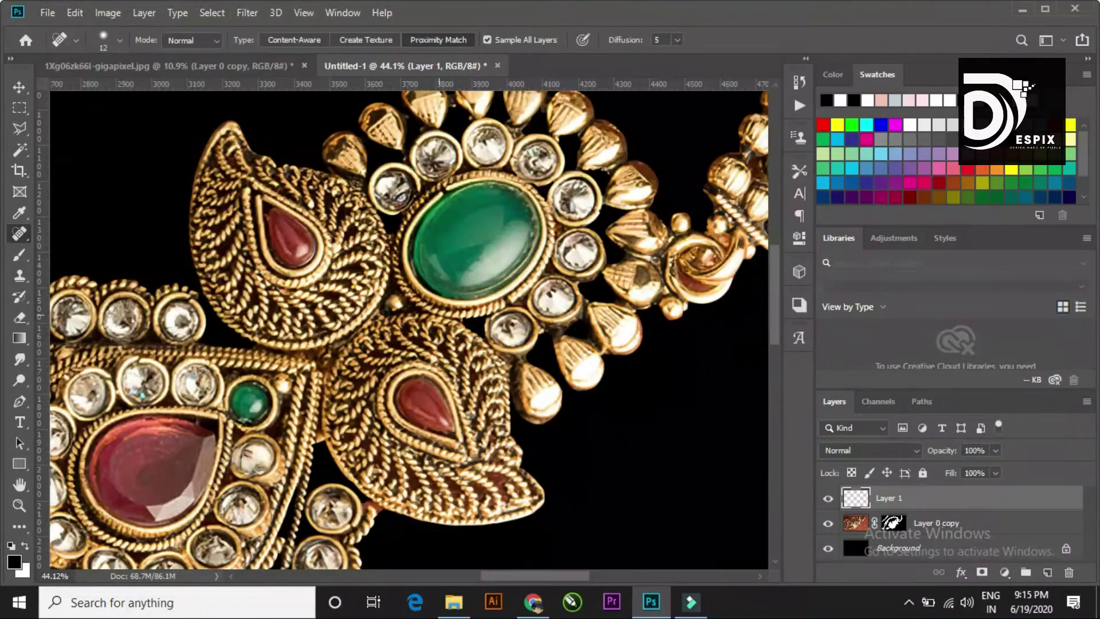
pyautogui.scroll(-3, 515, 369)
# - Switch to the Move tool and select the black Background layer
pyautogui.press('v')
pyautogui.scroll(3, 498, 376)
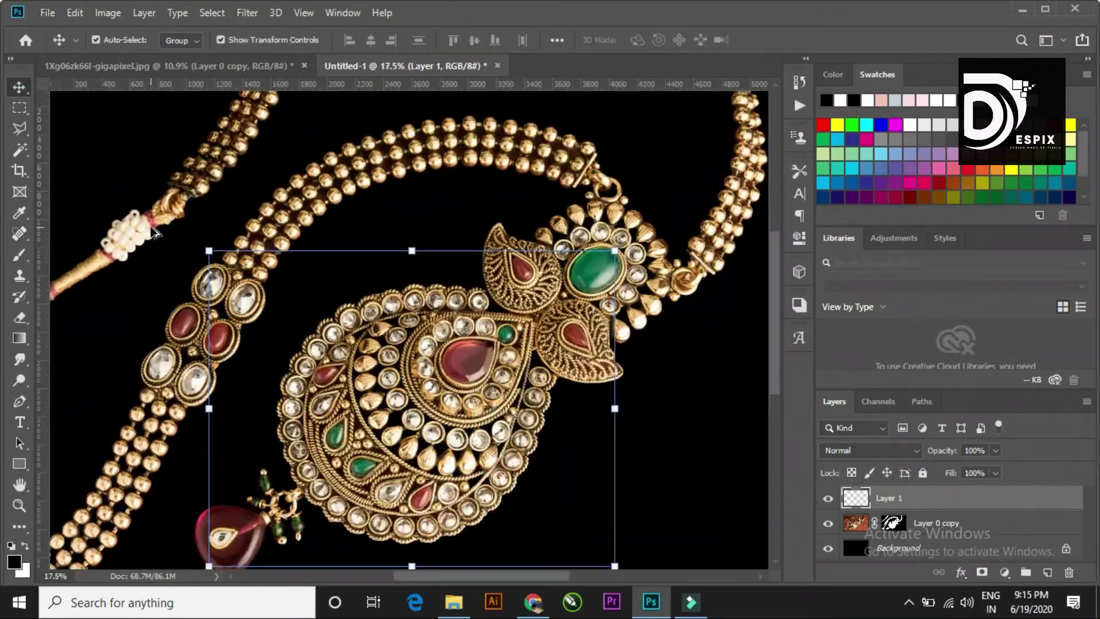
pyautogui.scroll(3, 499, 376)
pyautogui.scroll(-6, 630, 378)
pyautogui.scroll(2, 562, 358)
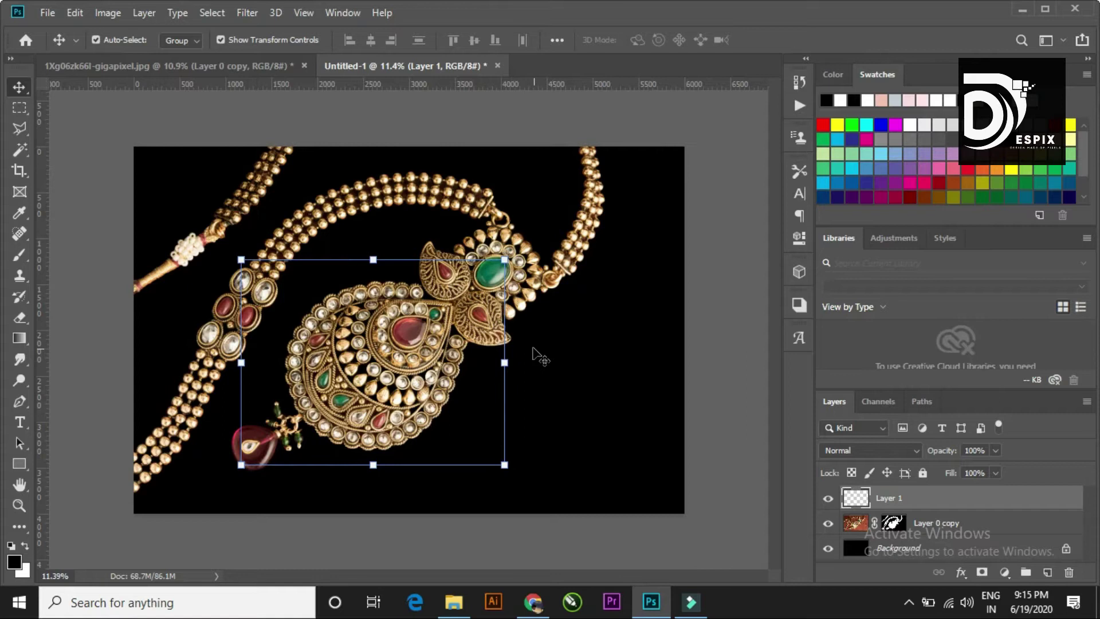
pyautogui.click(523, 118)
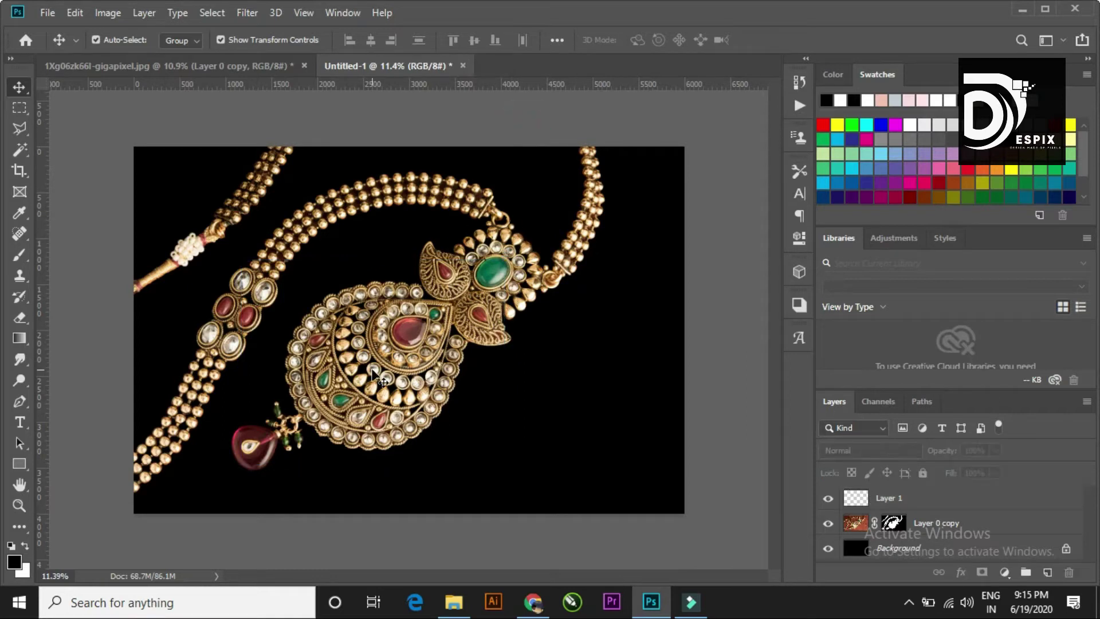
pyautogui.scroll(2, 384, 424)
pyautogui.scroll(-2, 385, 425)
pyautogui.scroll(2, 264, 453)
pyautogui.scroll(-2, 297, 454)
pyautogui.click(965, 551)
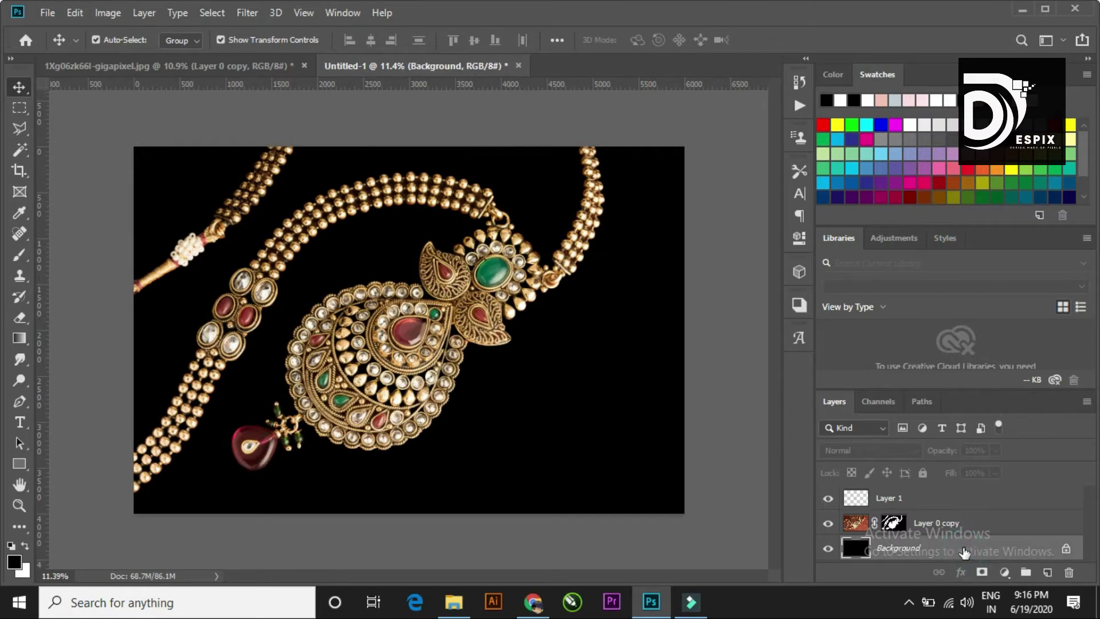
# - Duplicate the Background and add a reversed radial black-white Gradient Overlay at 31% opacity
pyautogui.hotkey('ctrl', 'j')
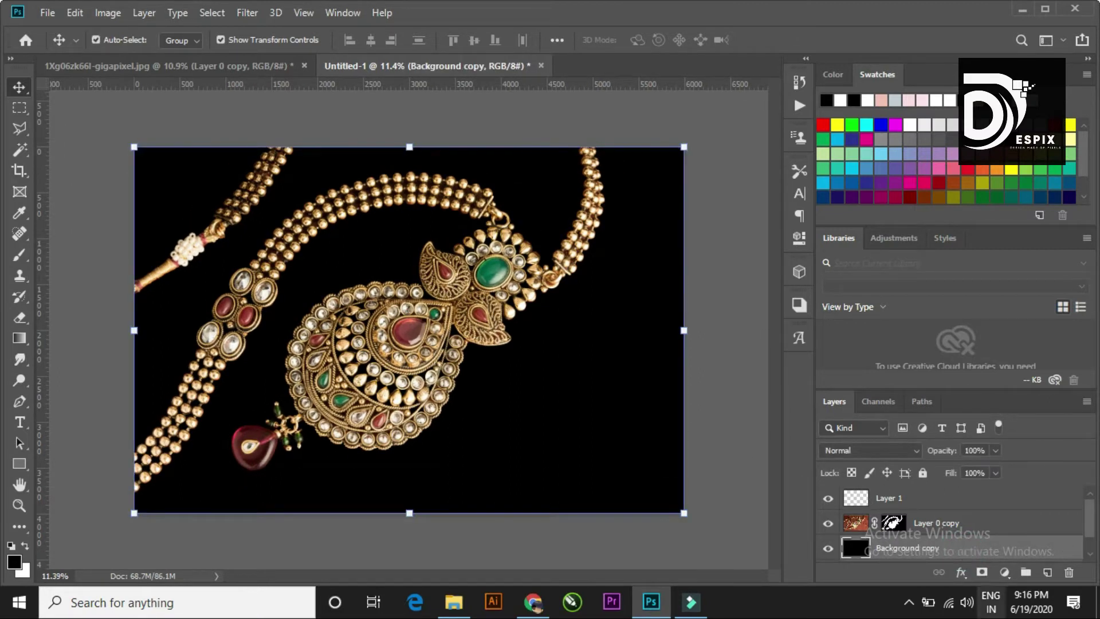
pyautogui.click(1009, 533)
pyautogui.doubleClick(1012, 533)
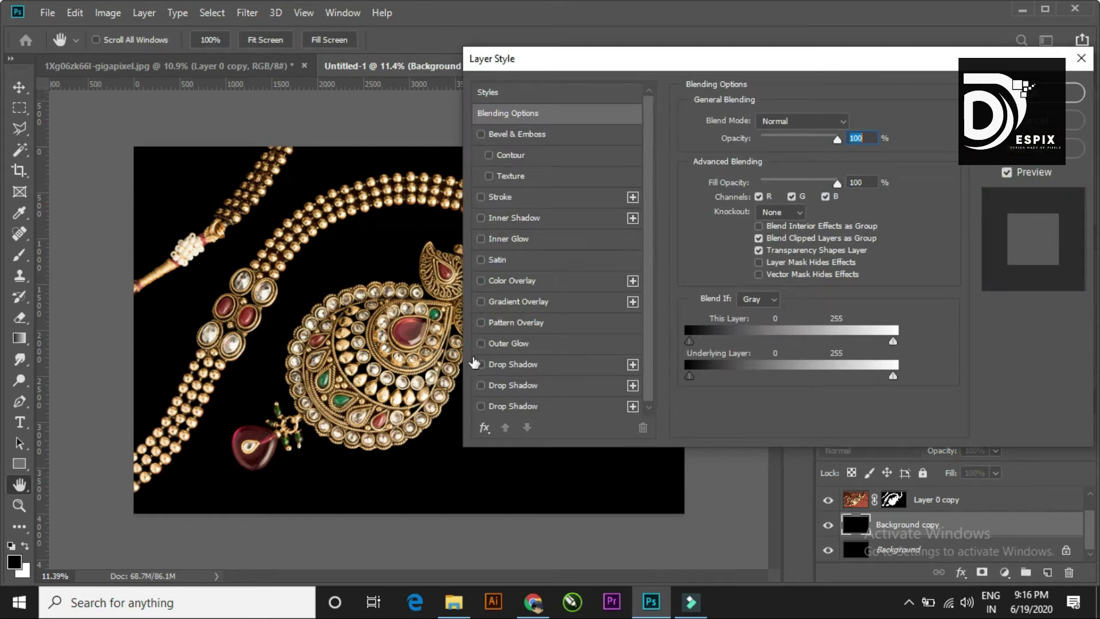
pyautogui.click(571, 299)
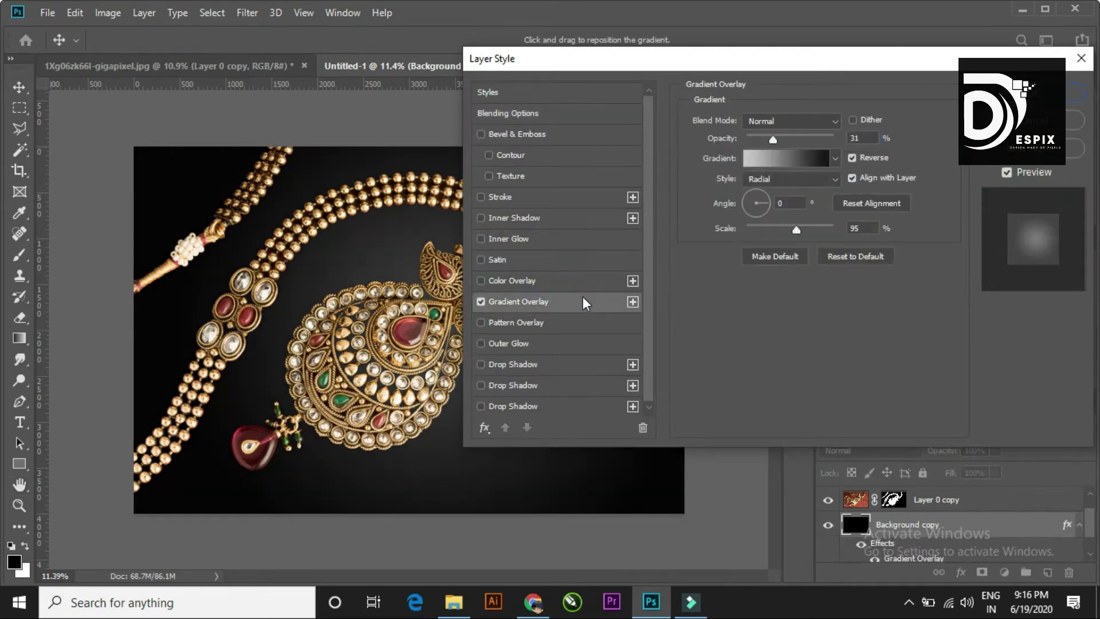
pyautogui.click(800, 165)
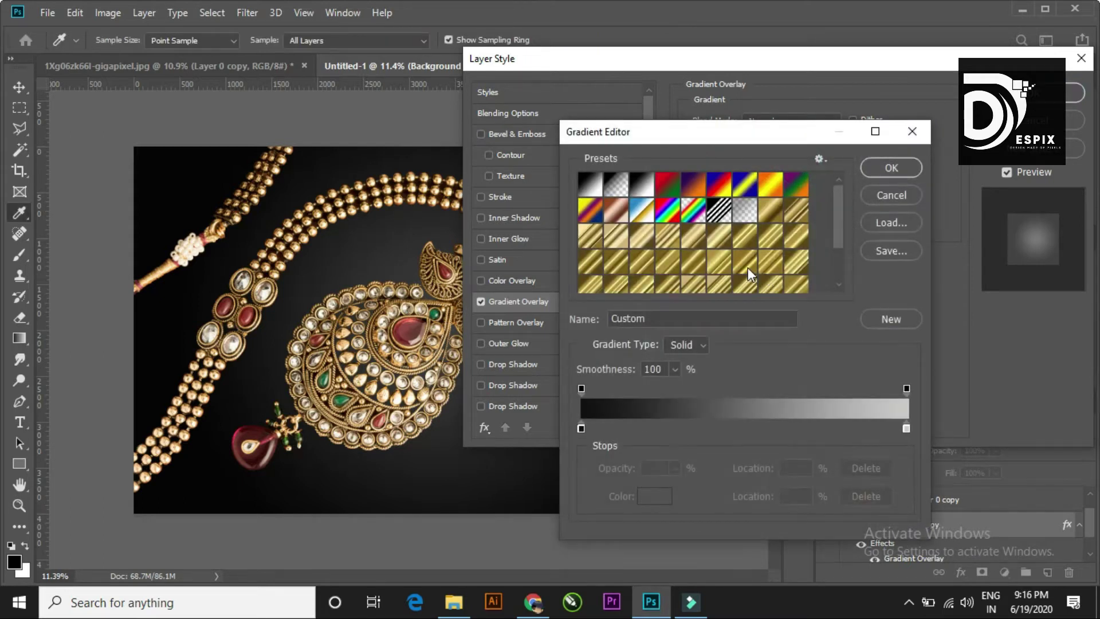
pyautogui.scroll(-3, 749, 274)
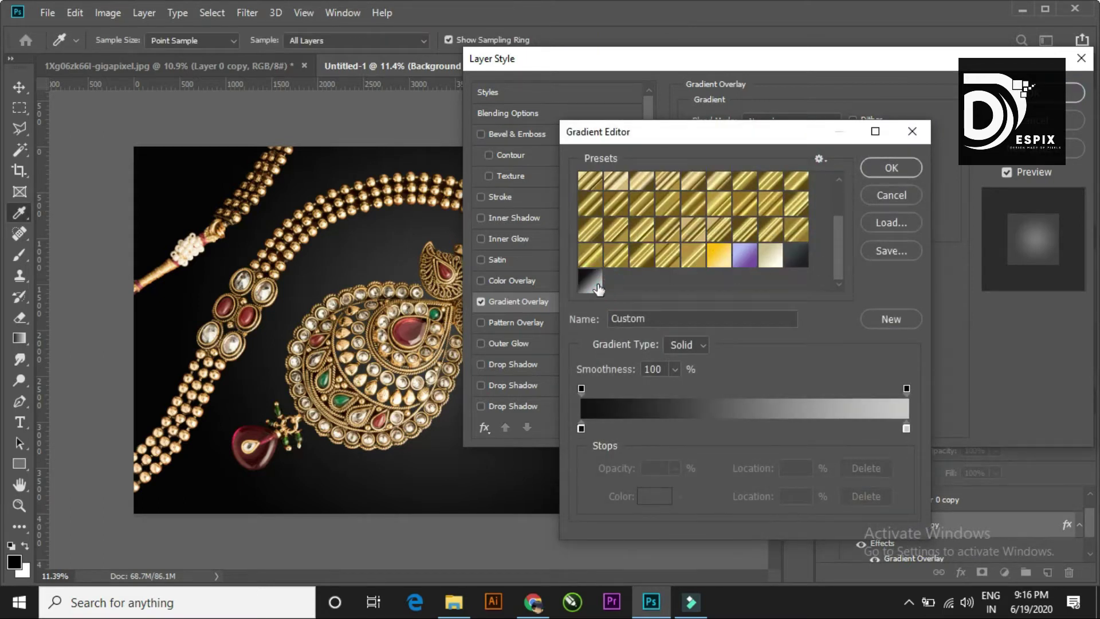
pyautogui.click(892, 167)
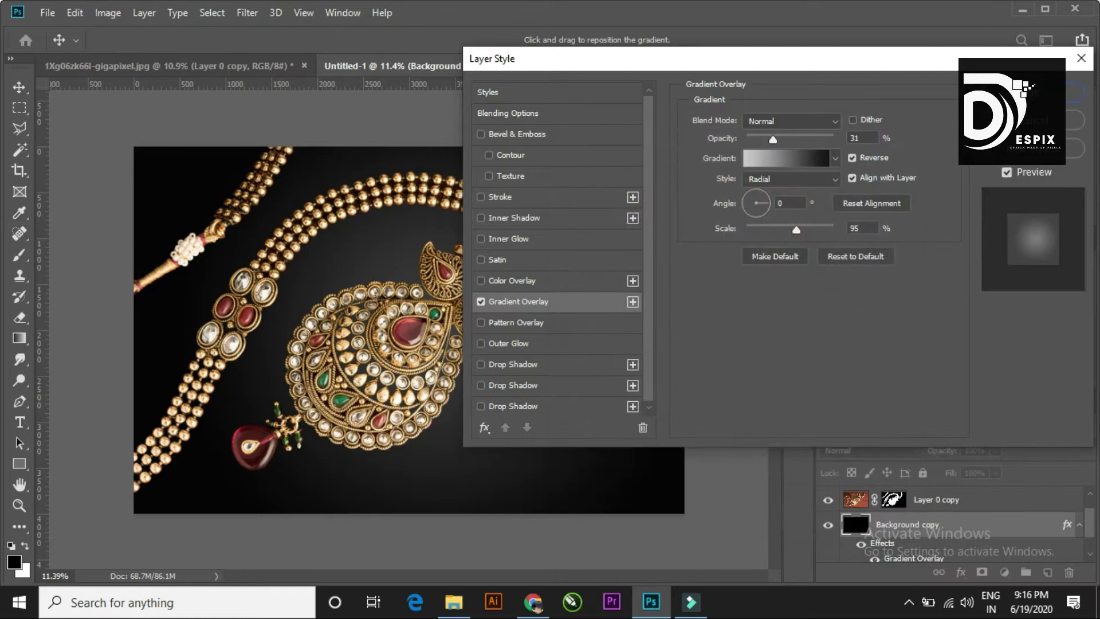
pyautogui.click(1061, 93)
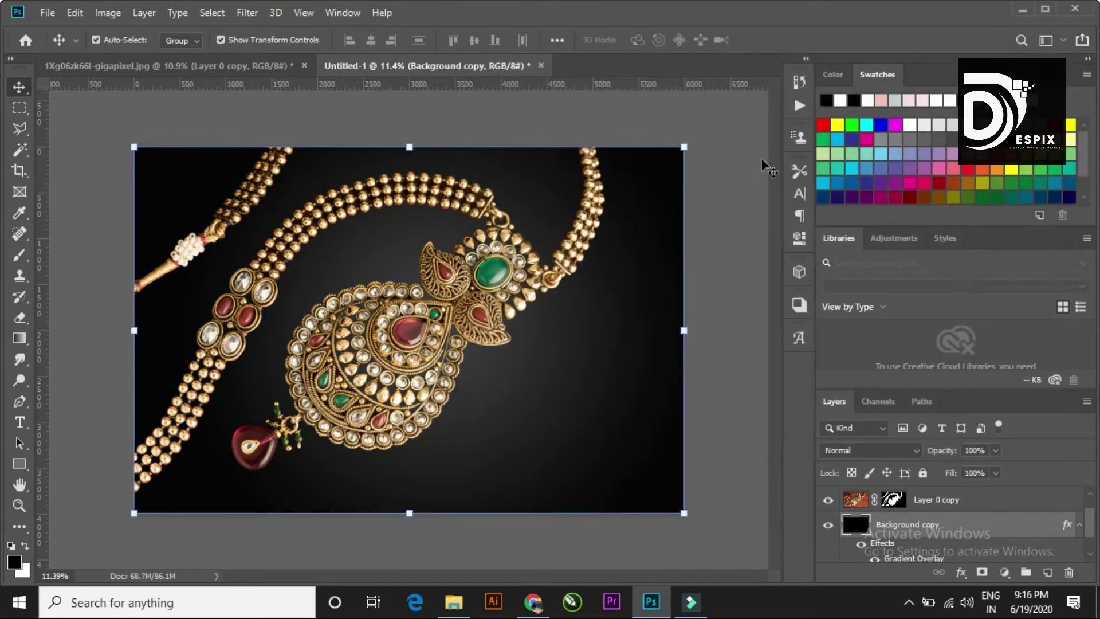
# - Create an empty Layer 1 and clip it to the Layer 0 copy necklace layer
pyautogui.click(177, 118)
pyautogui.scroll(-2, 526, 331)
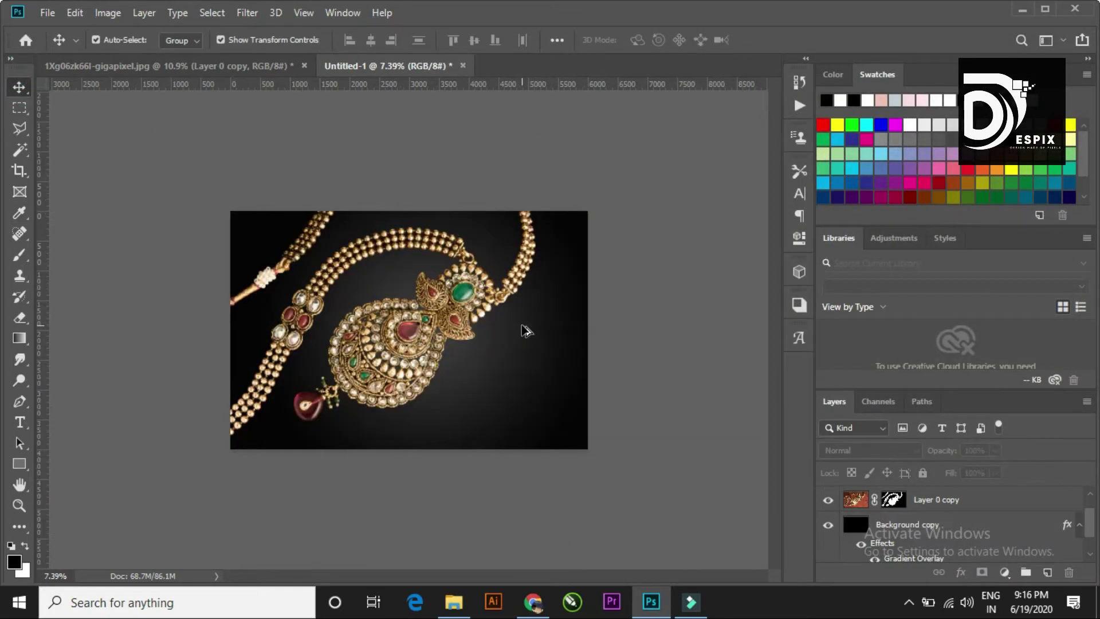
pyautogui.scroll(2, 407, 395)
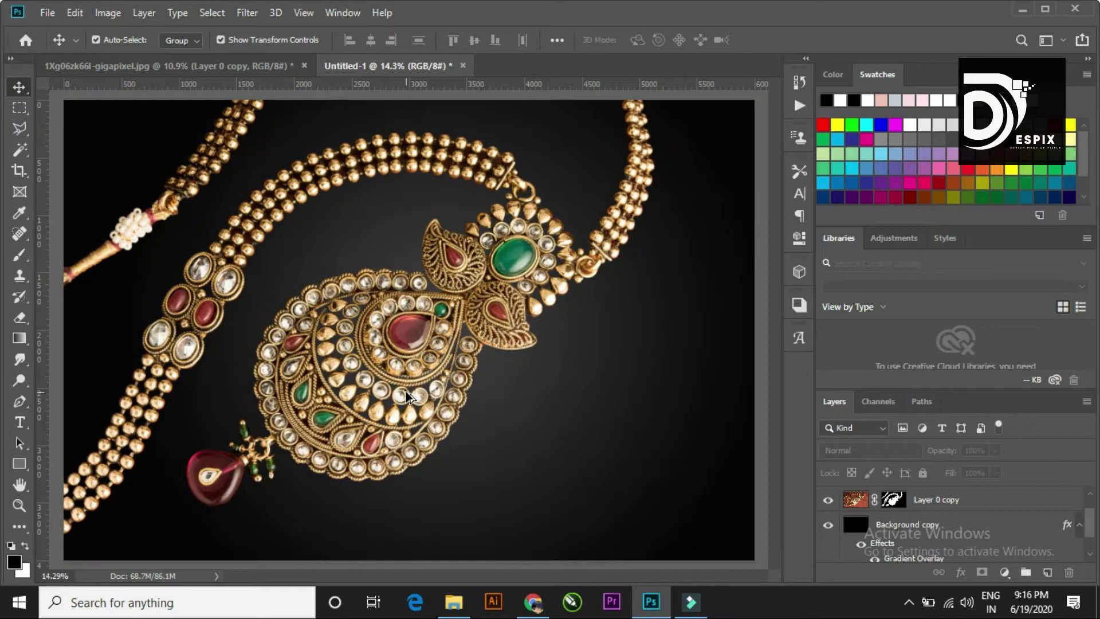
pyautogui.scroll(-1, 407, 395)
pyautogui.hotkey('ctrl', 'shift', 'alt', 'n')
pyautogui.click(929, 511)
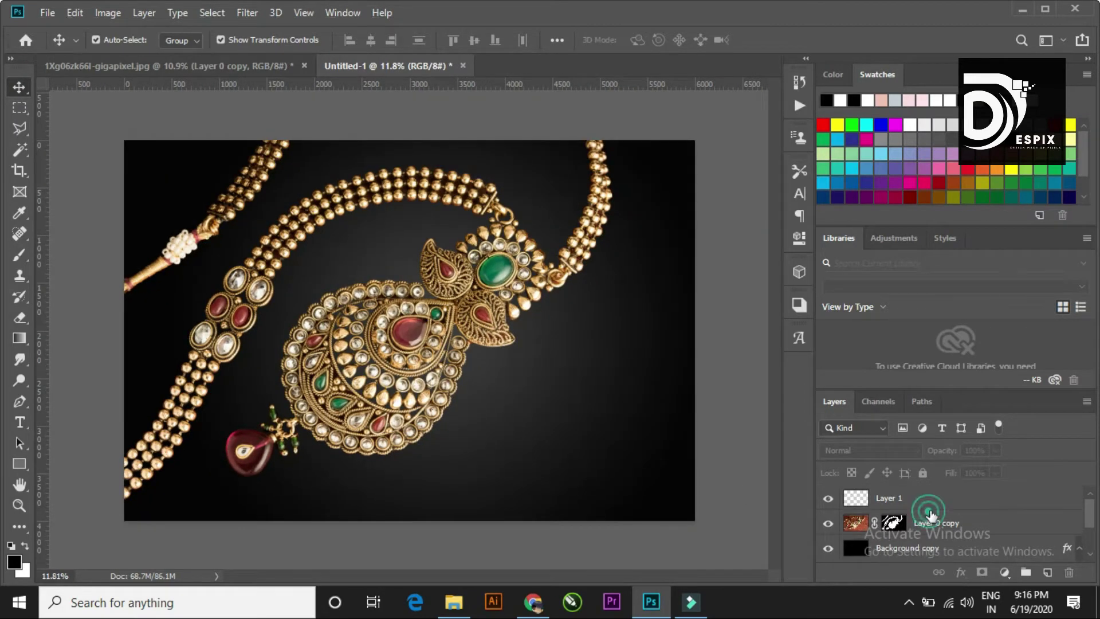
pyautogui.click(969, 498)
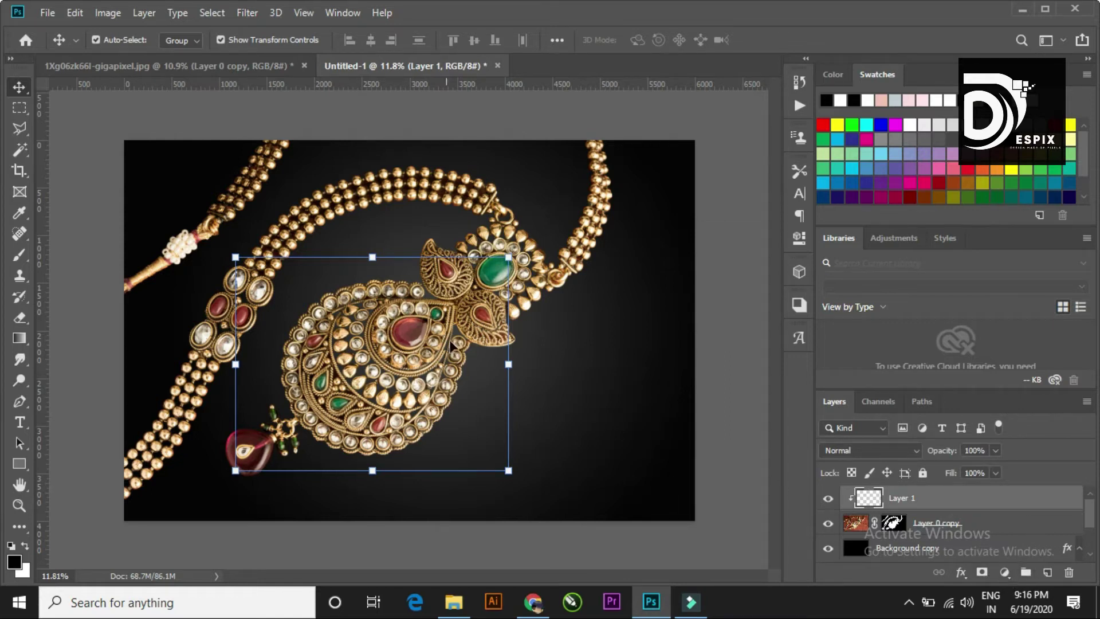
pyautogui.click(1004, 572)
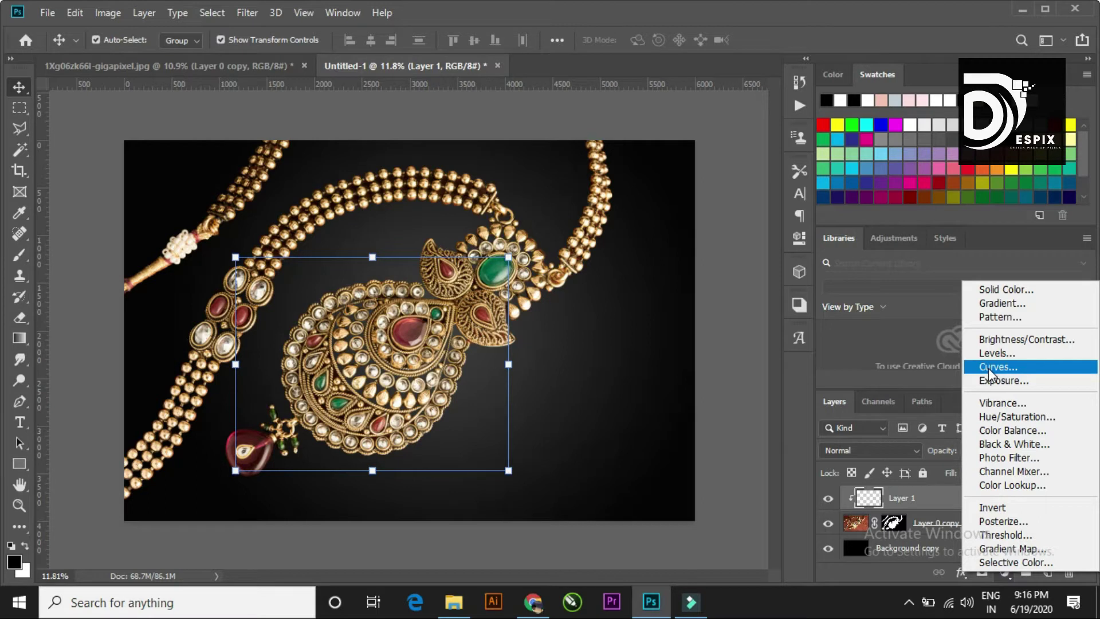
# - Add a clipped Curves 1 adjustment with an S-curve, toggling visibility to compare
pyautogui.click(1005, 572)
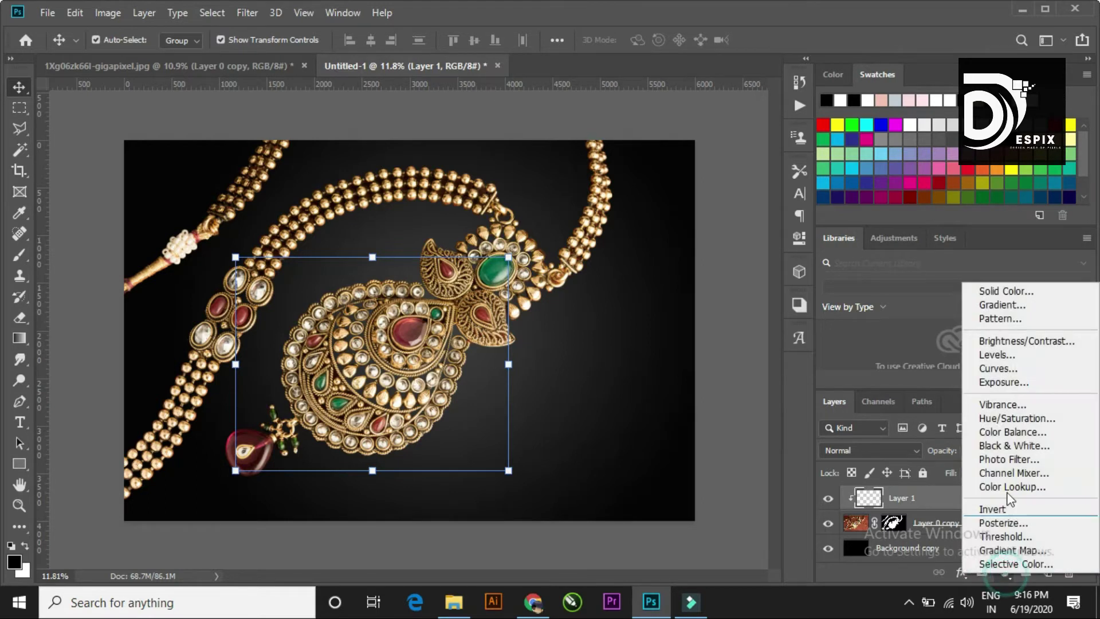
pyautogui.click(999, 370)
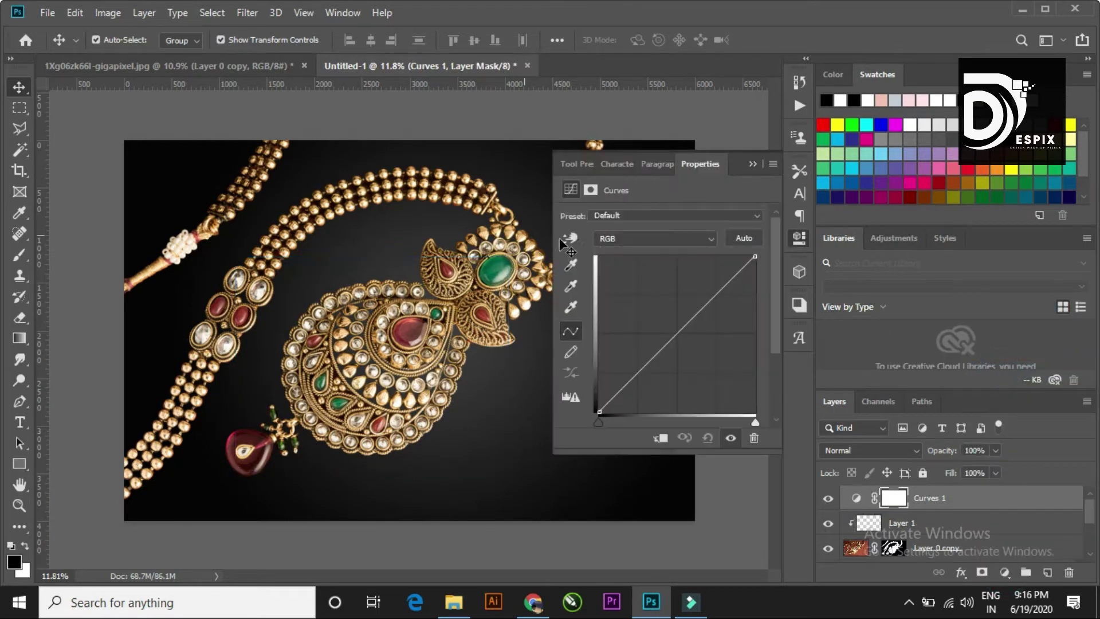
pyautogui.click(570, 238)
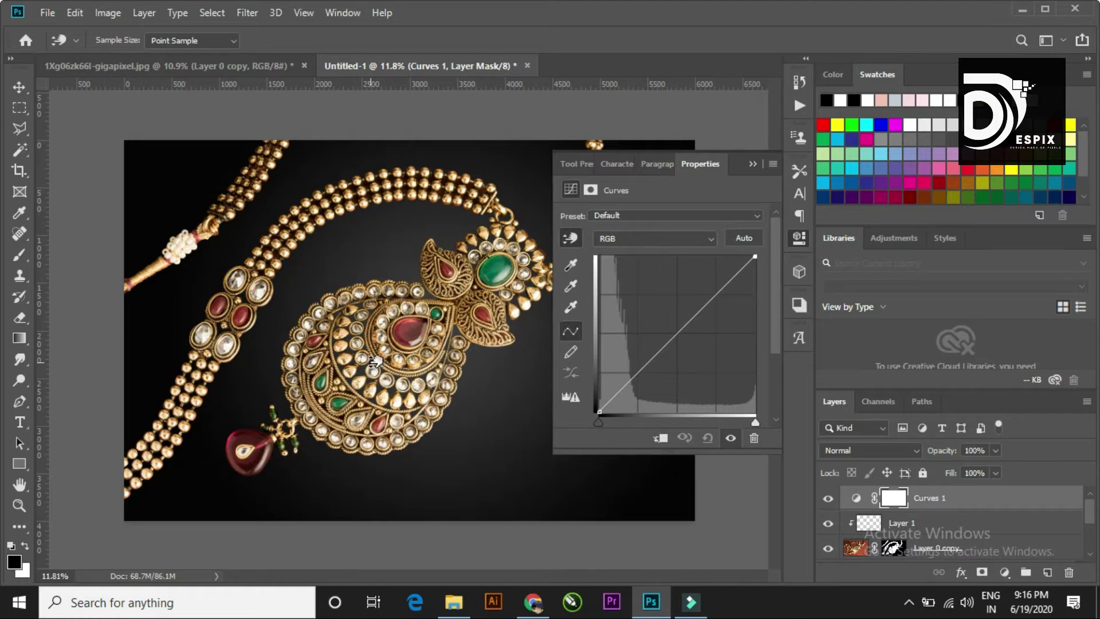
pyautogui.moveTo(369, 389); pyautogui.dragTo(372, 372)
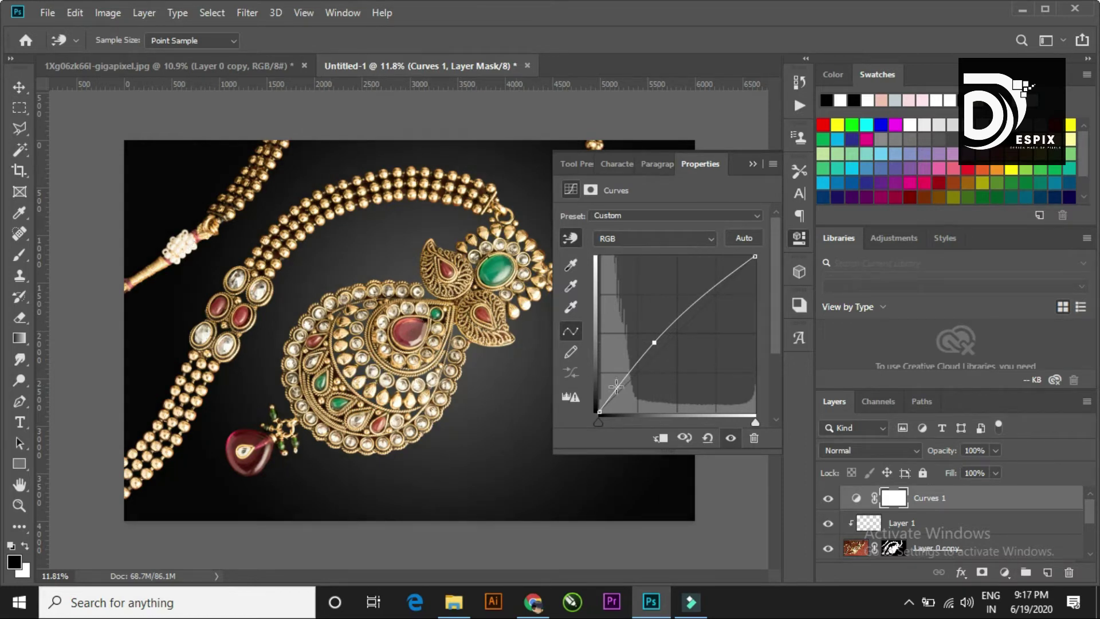
pyautogui.click(660, 441)
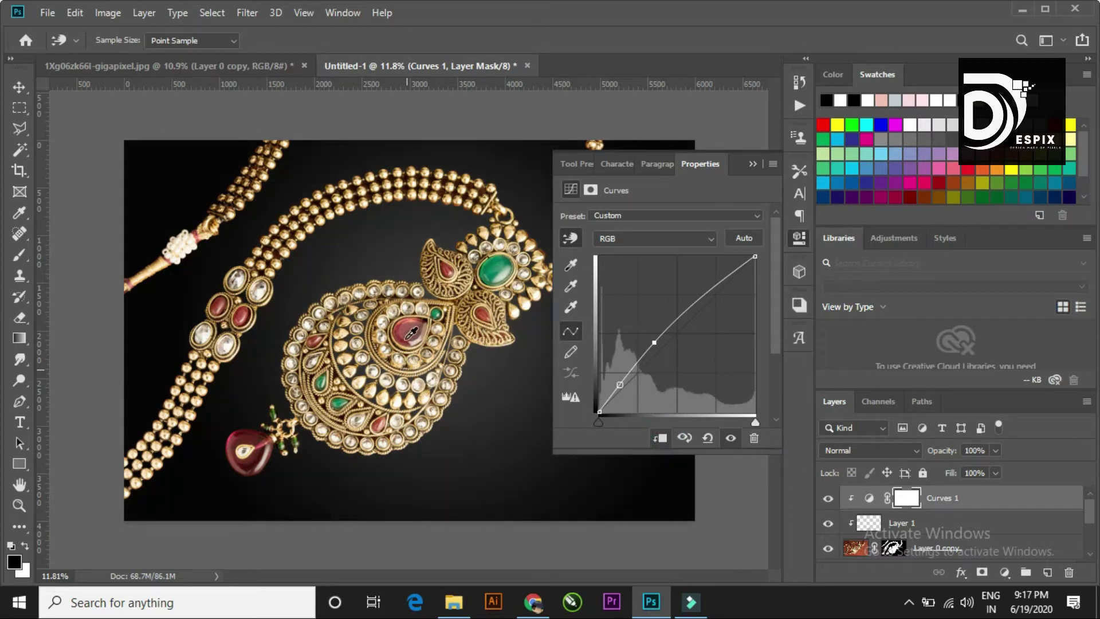
pyautogui.moveTo(495, 263); pyautogui.dragTo(496, 274)
pyautogui.click(732, 438)
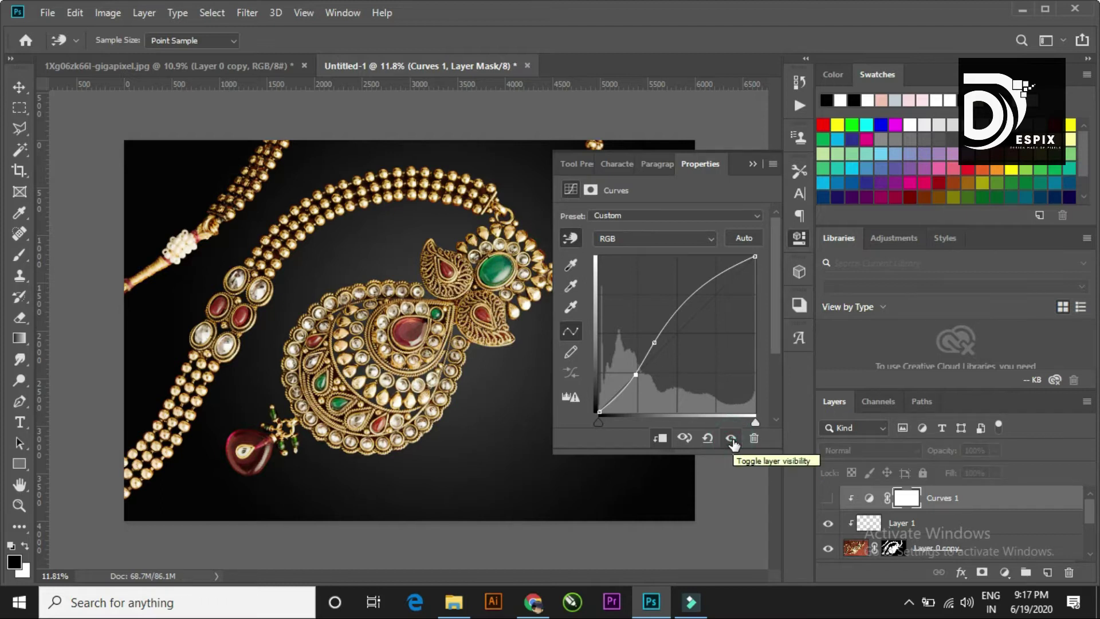
pyautogui.click(732, 439)
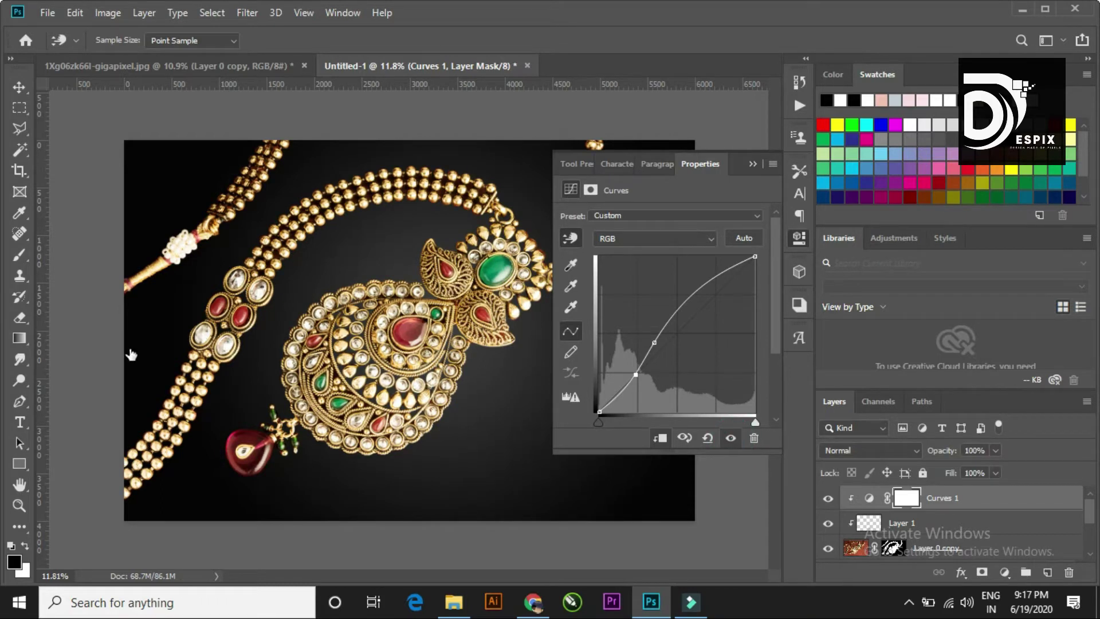
# - Close the Curves panel and select the necklace layer, Layer 0 copy
pyautogui.click(754, 164)
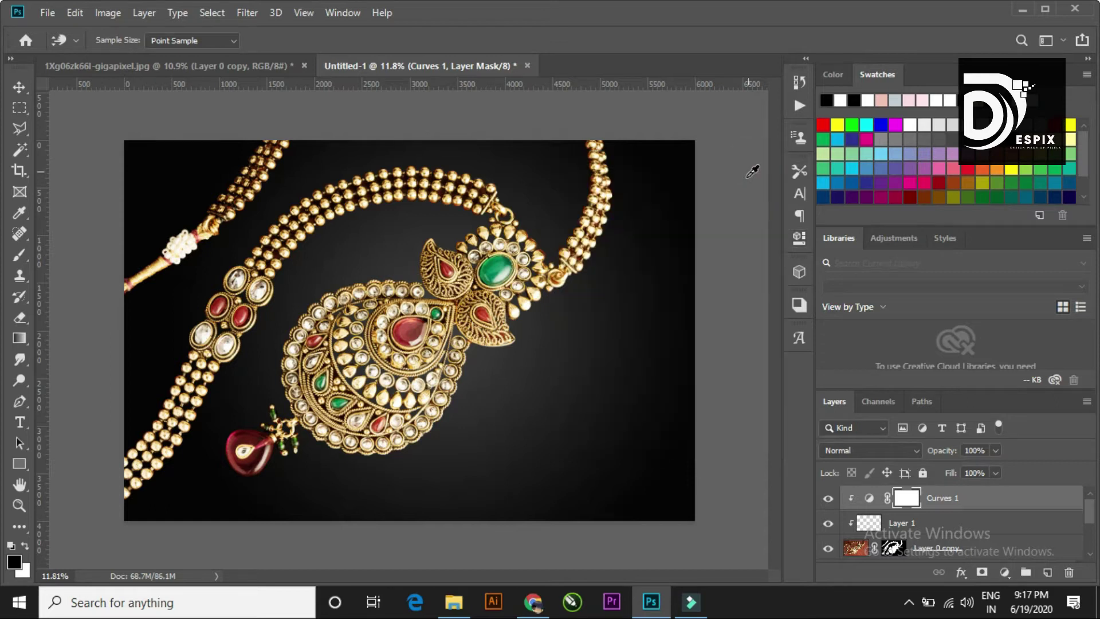
pyautogui.click(19, 88)
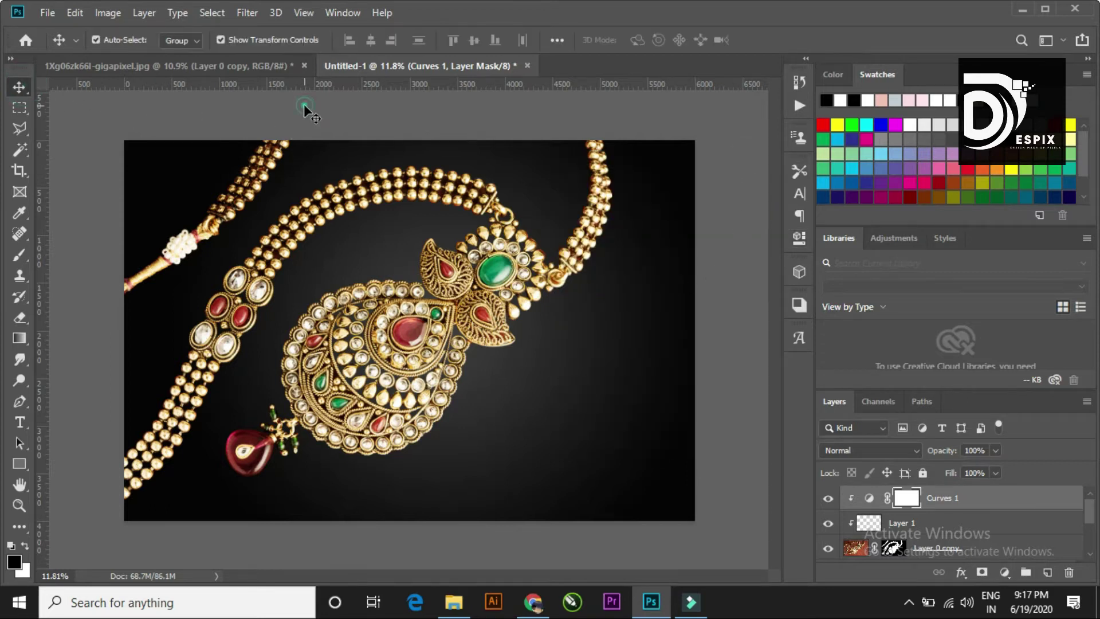
pyautogui.click(304, 107)
pyautogui.keyDown('alt'); pyautogui.scroll(2, 445, 287); pyautogui.keyUp('alt')
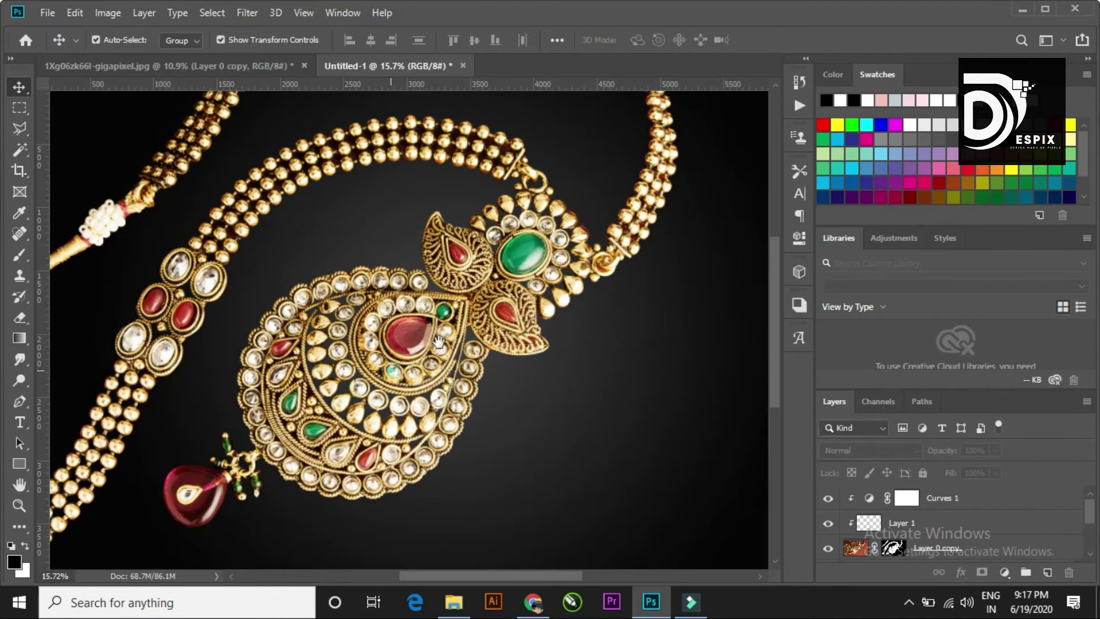
pyautogui.keyDown('alt'); pyautogui.scroll(-3, 544, 314); pyautogui.keyUp('alt')
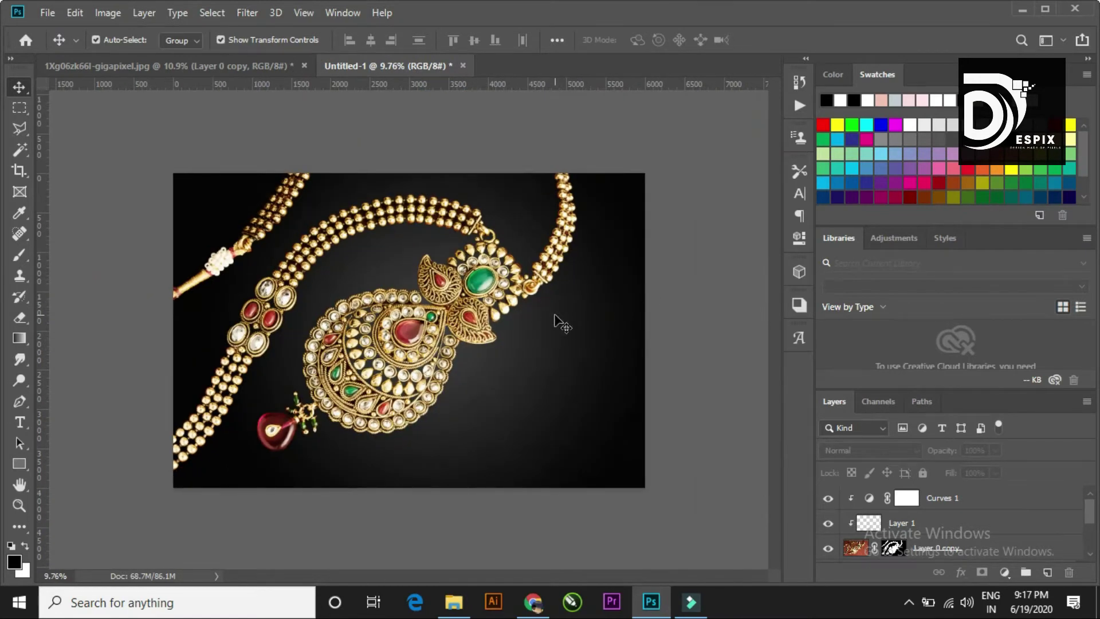
pyautogui.scroll(-2, 974, 521)
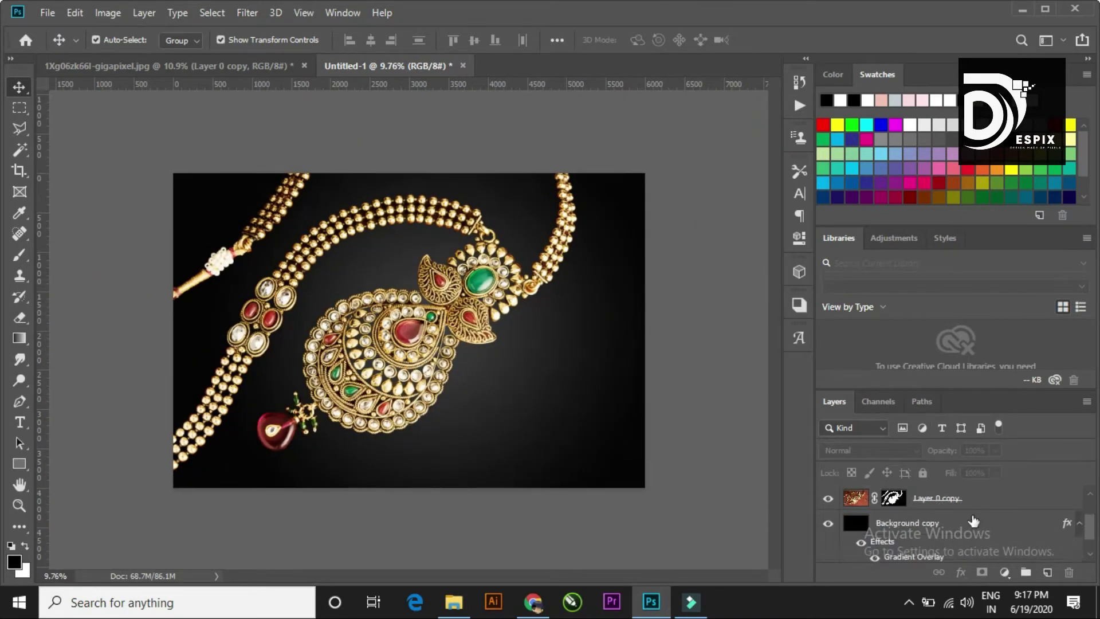
pyautogui.click(1013, 504)
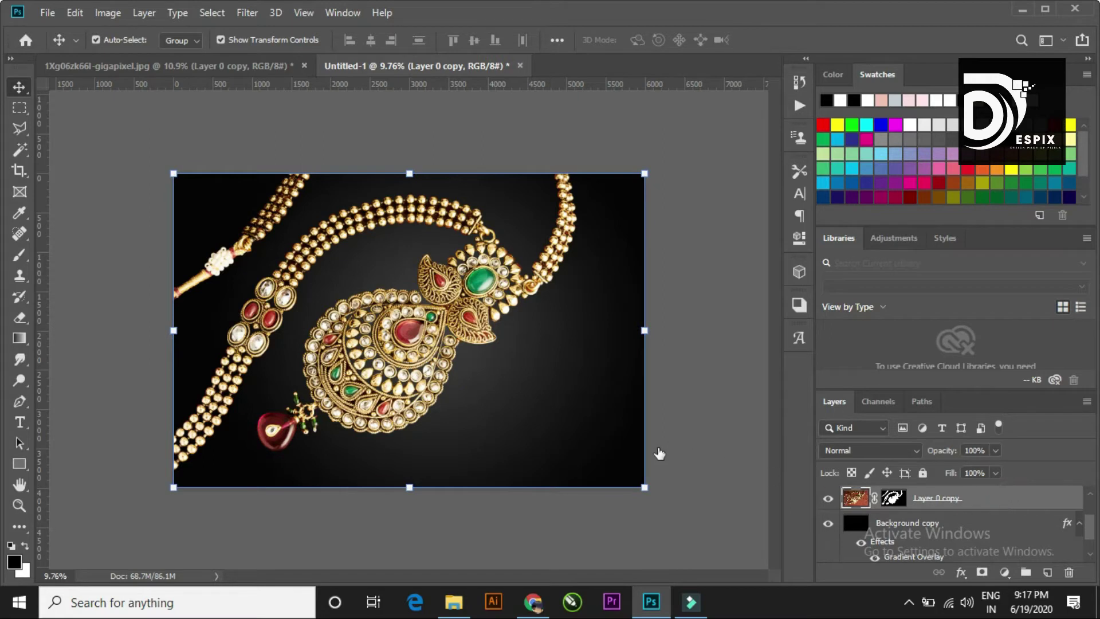
# - Add a drop shadow below the necklace: 73% opacity, 106 px distance, 24 px size
pyautogui.moveTo(666, 67); pyautogui.dragTo(712, 28)
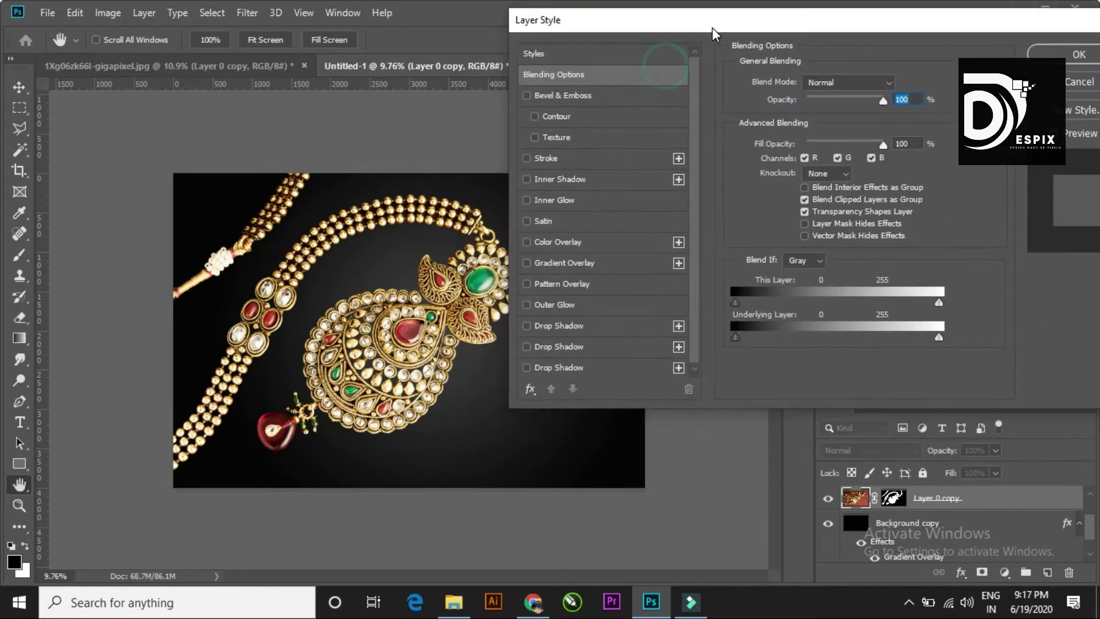
pyautogui.click(588, 326)
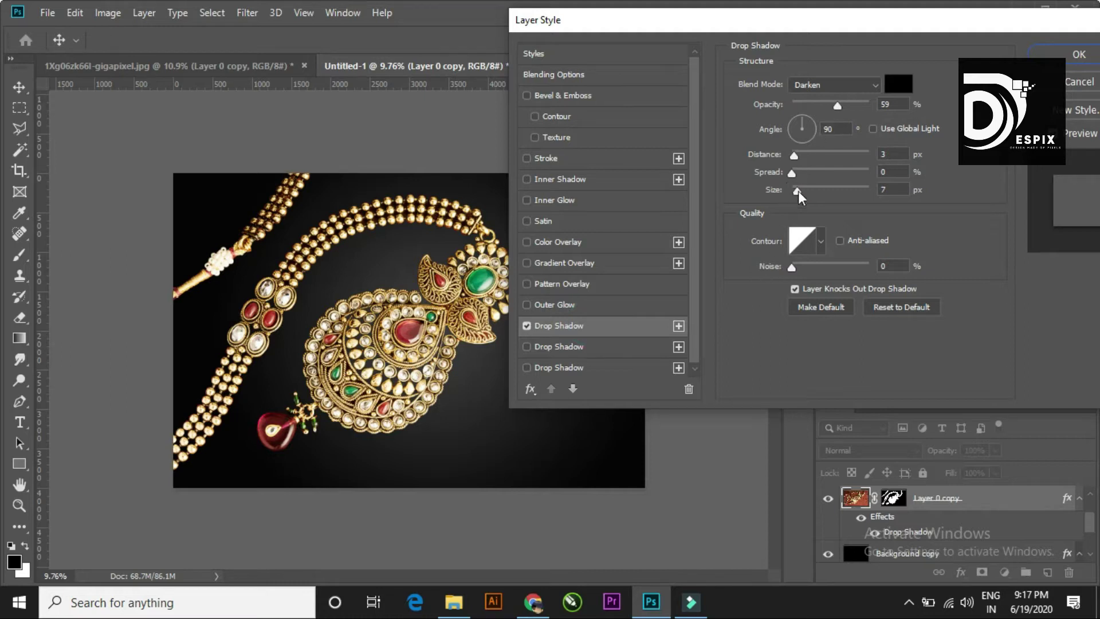
pyautogui.moveTo(798, 190); pyautogui.dragTo(805, 189)
pyautogui.moveTo(415, 379); pyautogui.dragTo(415, 382)
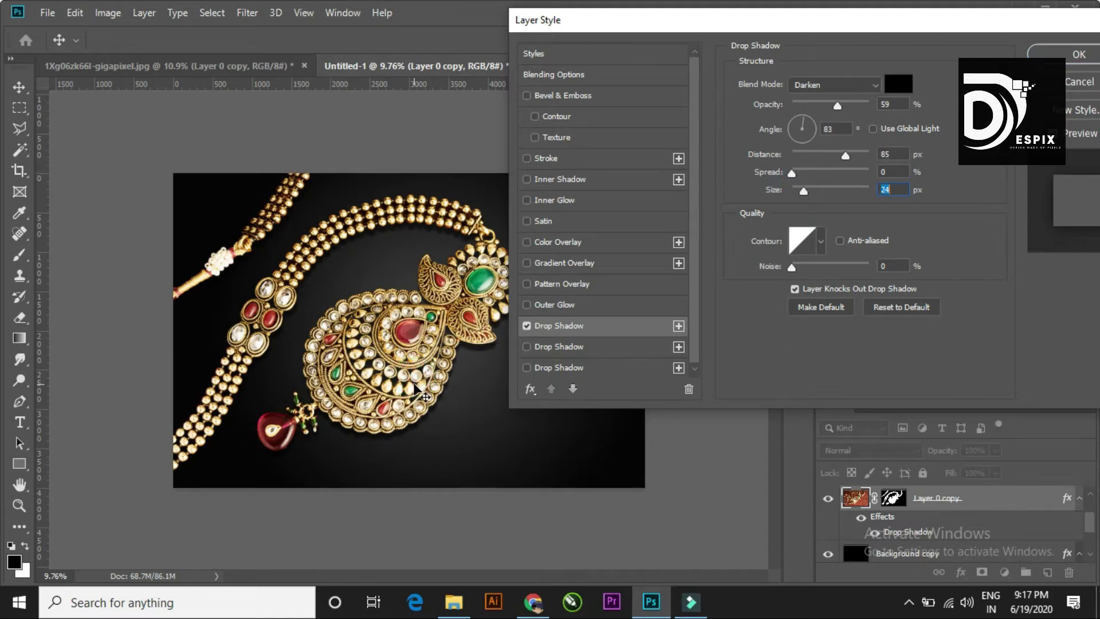
pyautogui.moveTo(415, 392); pyautogui.dragTo(418, 395)
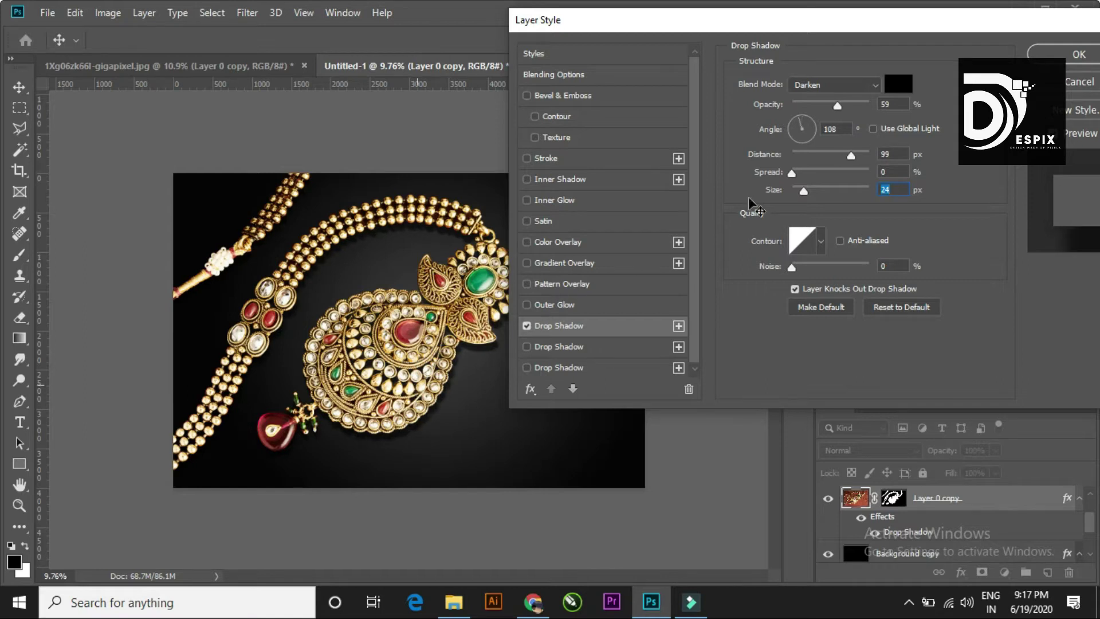
pyautogui.moveTo(836, 107); pyautogui.dragTo(838, 108)
pyautogui.moveTo(851, 108); pyautogui.dragTo(848, 107)
pyautogui.moveTo(375, 378); pyautogui.dragTo(370, 391)
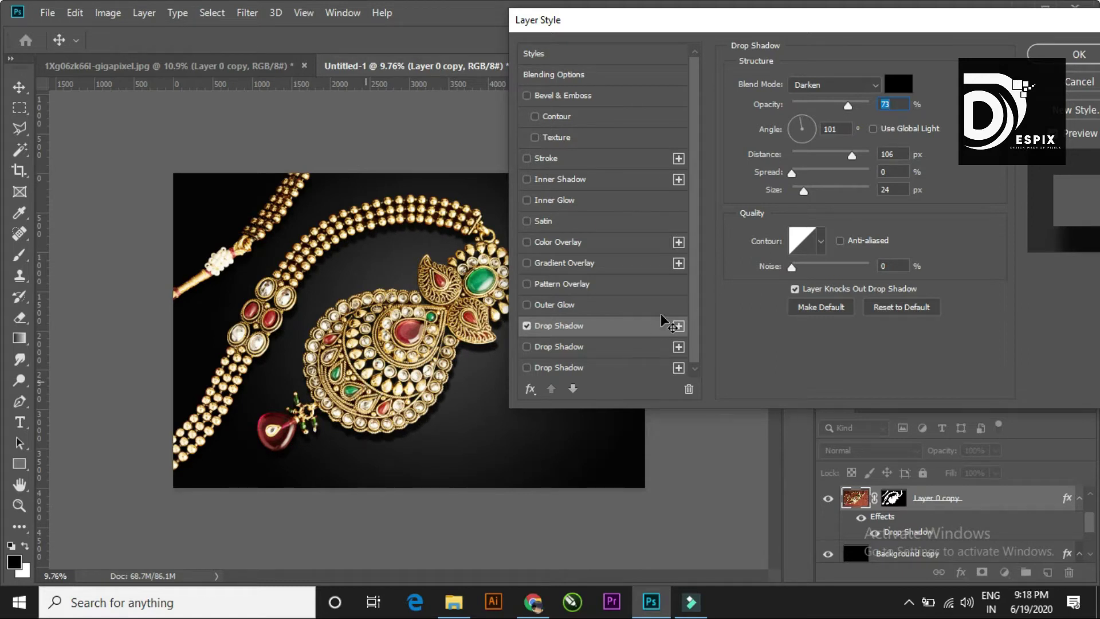
# - Enable a second drop shadow at 61% opacity, 164 px distance and 68 px size
pyautogui.click(596, 348)
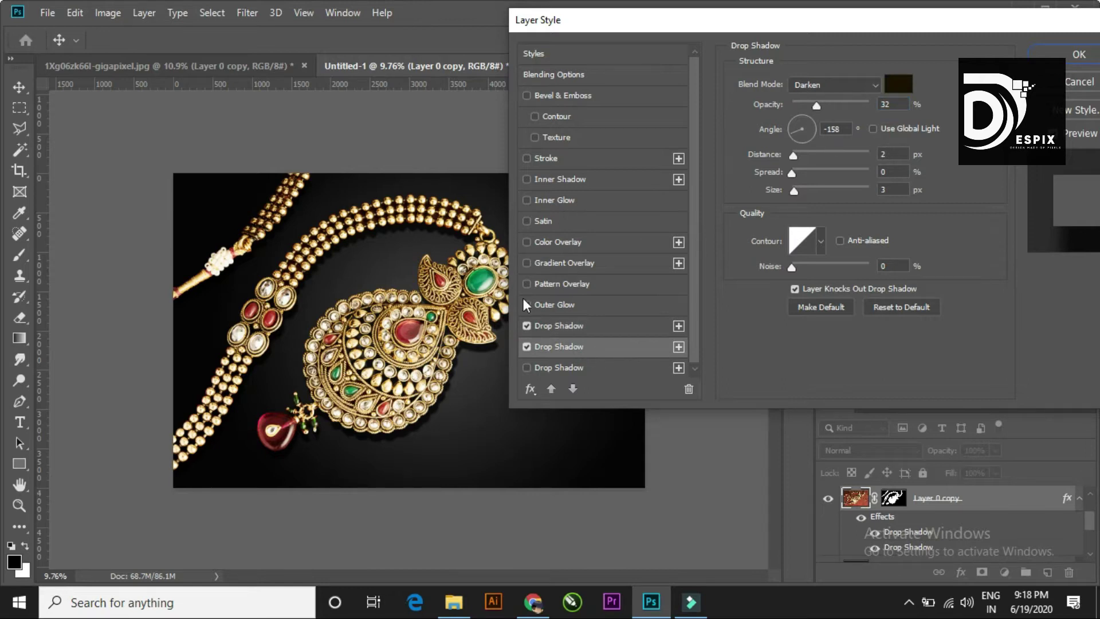
pyautogui.moveTo(425, 361); pyautogui.dragTo(438, 385)
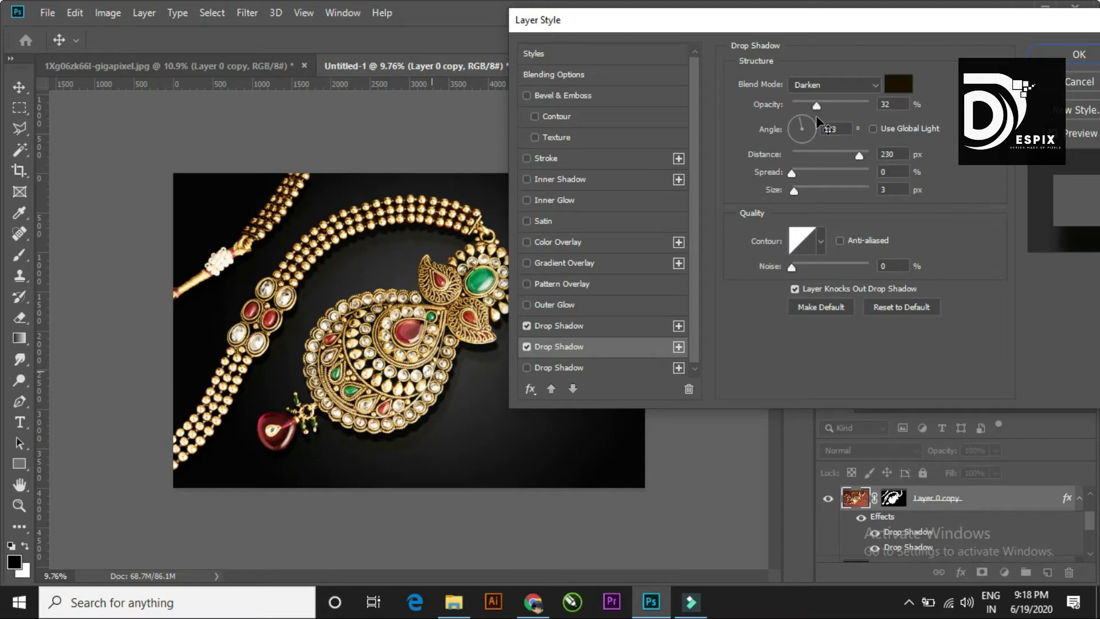
pyautogui.moveTo(806, 191); pyautogui.dragTo(817, 191)
pyautogui.moveTo(817, 105); pyautogui.dragTo(844, 109)
pyautogui.moveTo(423, 364); pyautogui.dragTo(408, 379)
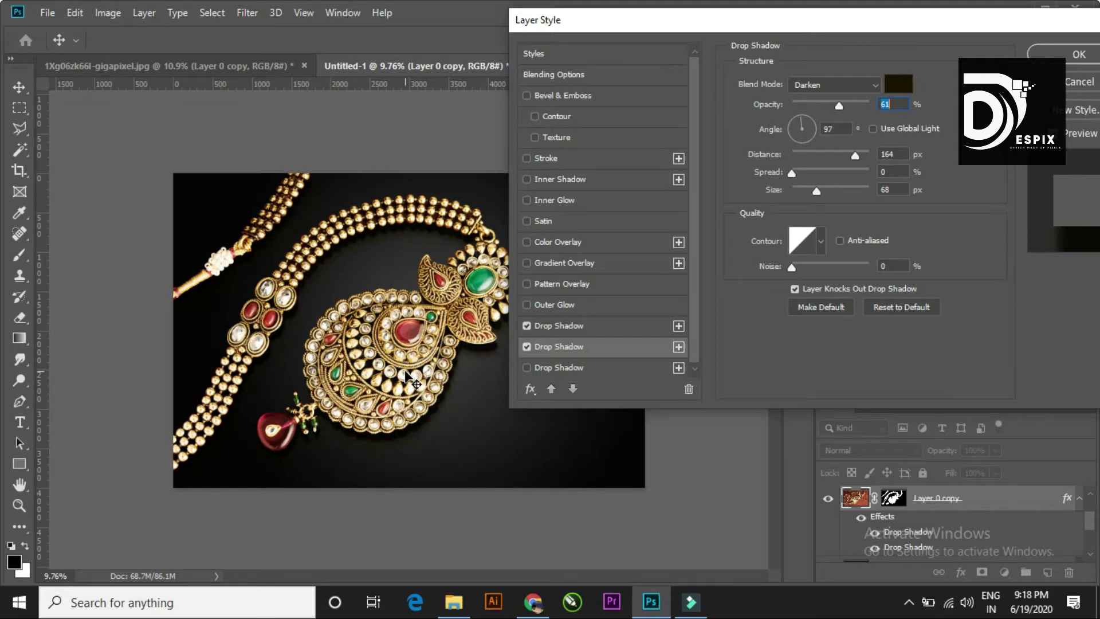
# - Enable a third drop shadow with slightly lower opacity, a small downward offset and reduced size
pyautogui.click(580, 366)
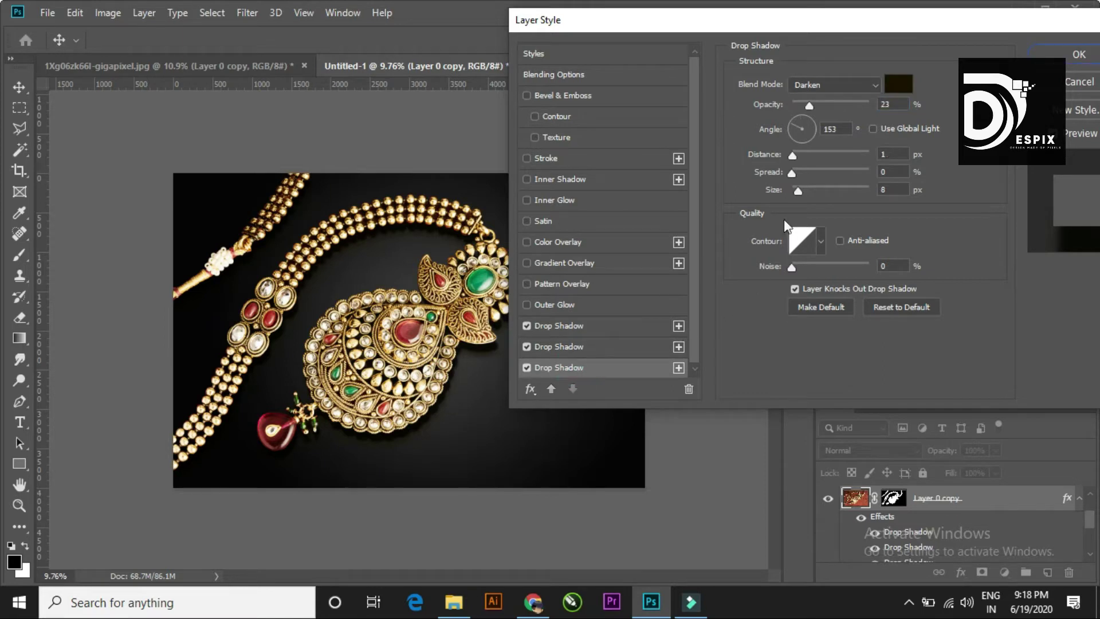
pyautogui.click(808, 107)
pyautogui.moveTo(359, 395); pyautogui.dragTo(357, 409)
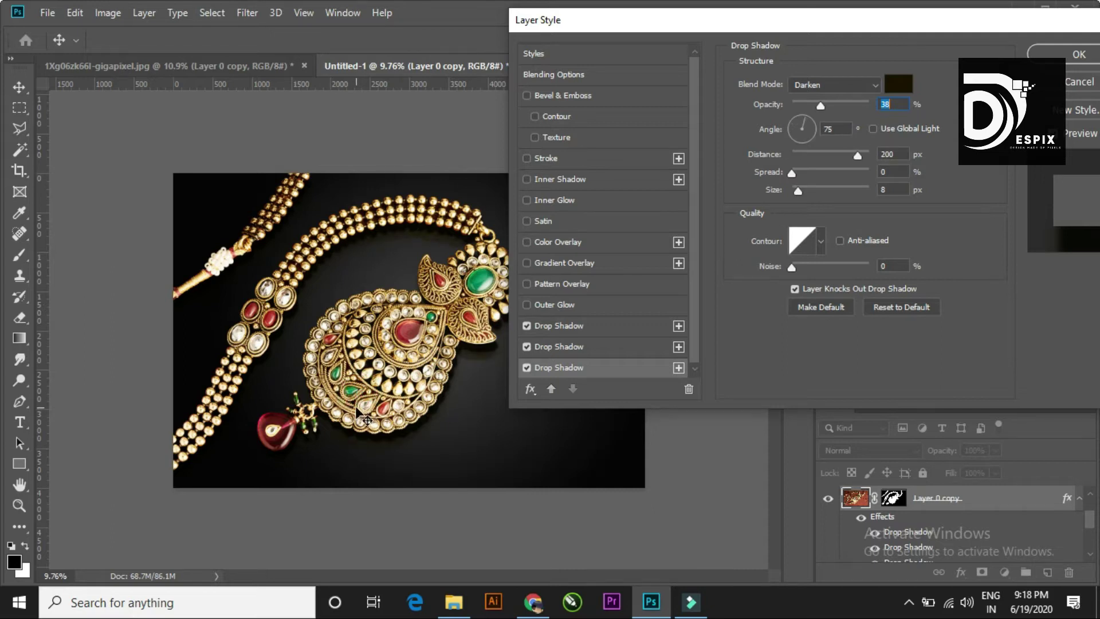
pyautogui.click(800, 193)
pyautogui.moveTo(813, 194); pyautogui.dragTo(808, 192)
pyautogui.moveTo(343, 396); pyautogui.dragTo(347, 393)
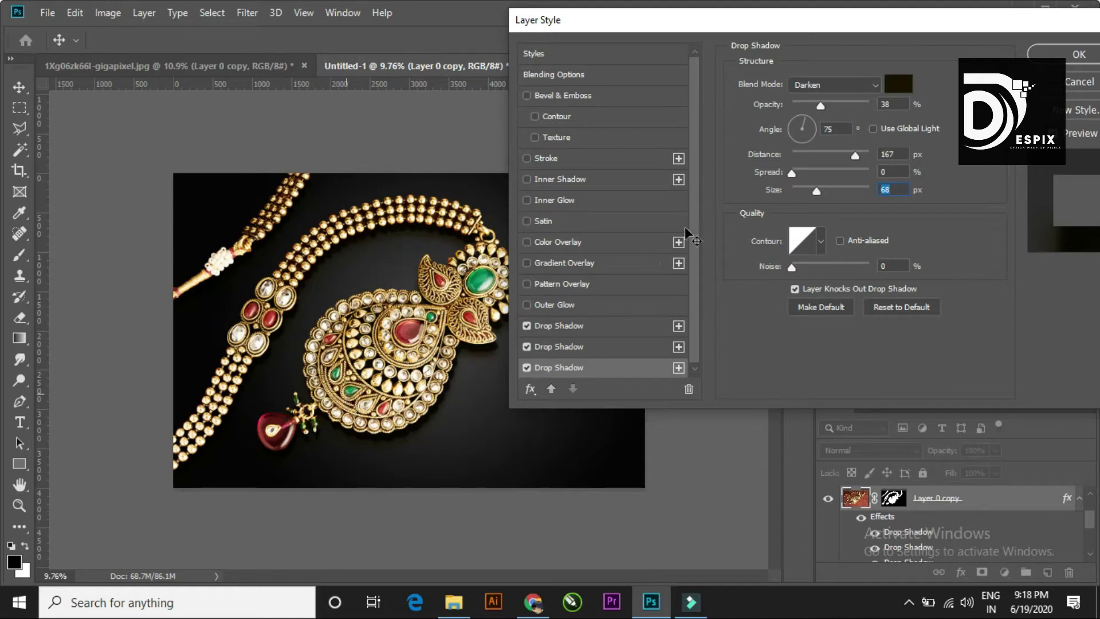
pyautogui.moveTo(824, 193); pyautogui.dragTo(817, 195)
# - Apply the three drop shadows and toggle the effects' visibility to compare
pyautogui.click(1062, 55)
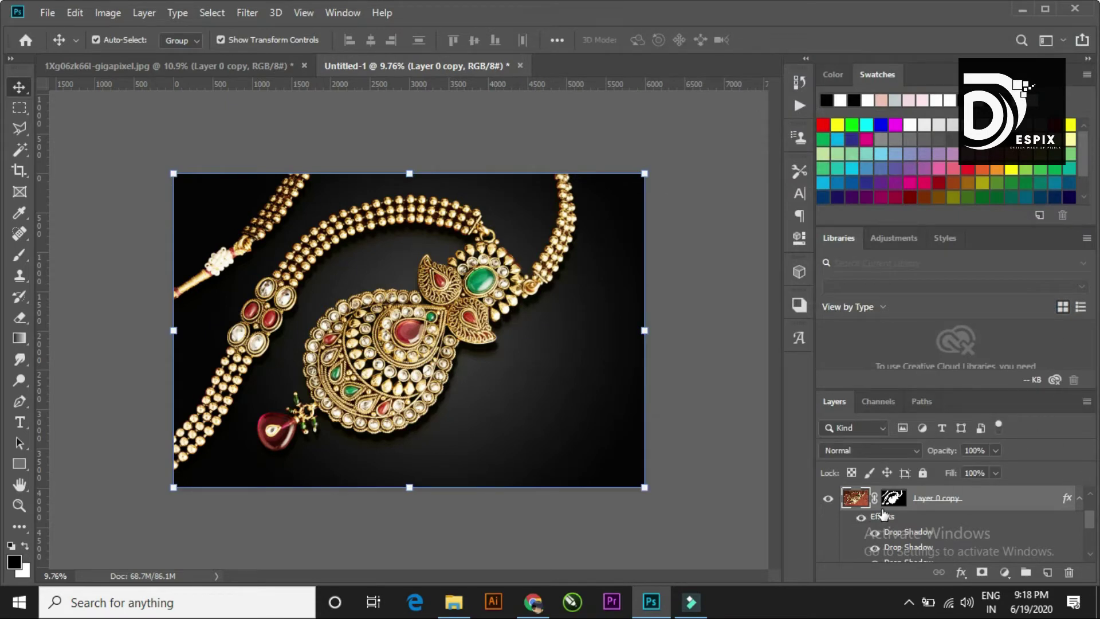
pyautogui.scroll(-1, 892, 533)
pyautogui.scroll(1, 892, 533)
pyautogui.click(862, 518)
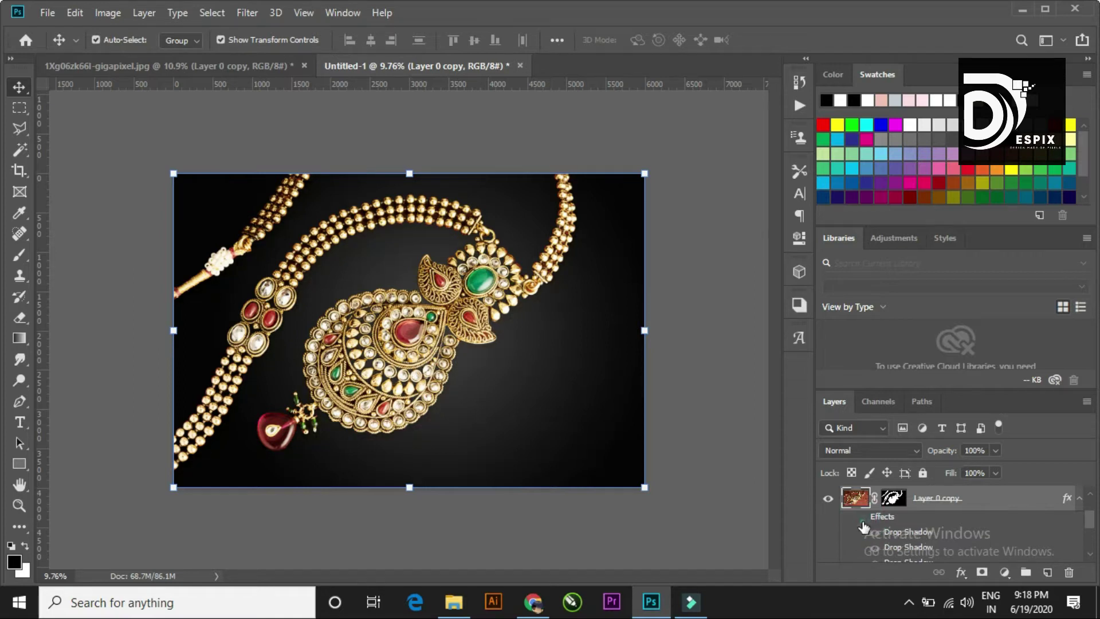
pyautogui.click(862, 520)
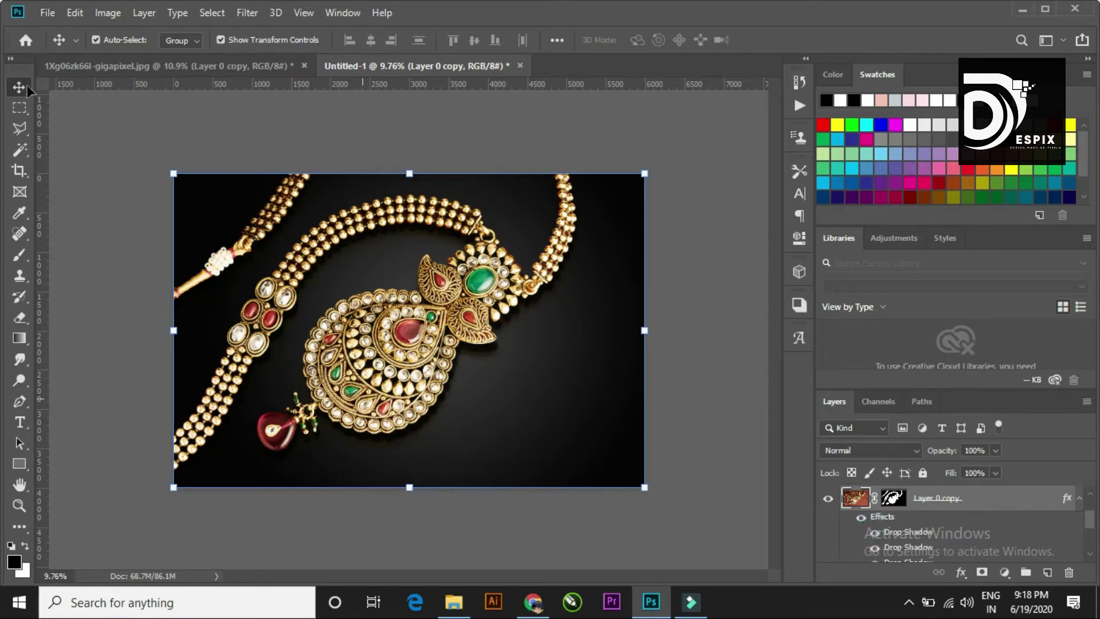
# - Select the Background copy layer
pyautogui.click(302, 106)
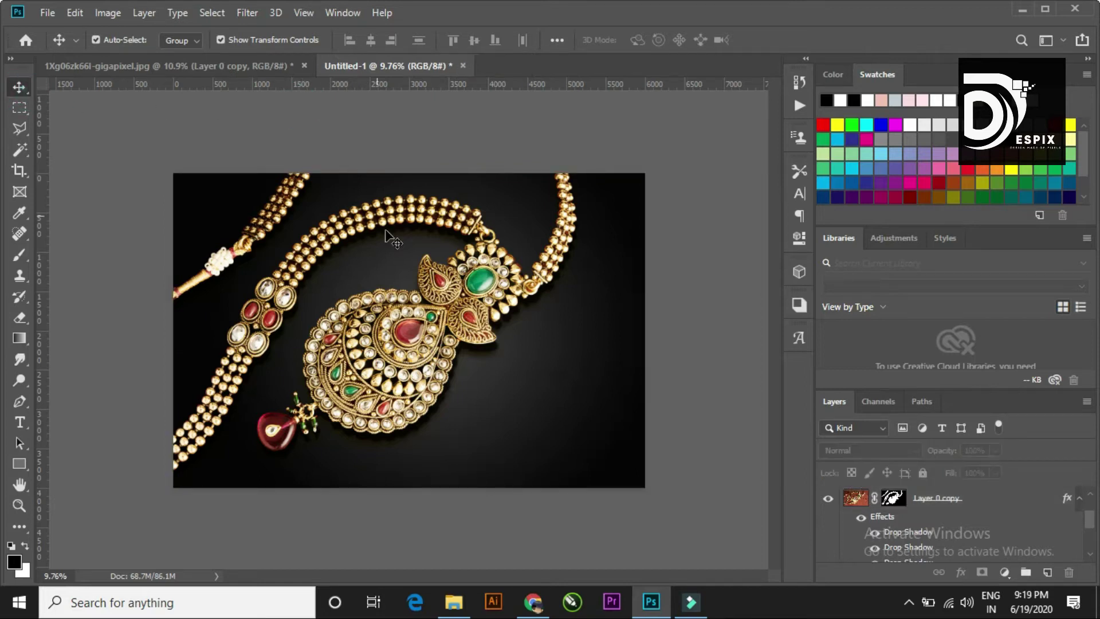
pyautogui.scroll(-1, 388, 258)
pyautogui.scroll(1, 390, 287)
pyautogui.scroll(-1, 392, 316)
pyautogui.scroll(1, 394, 341)
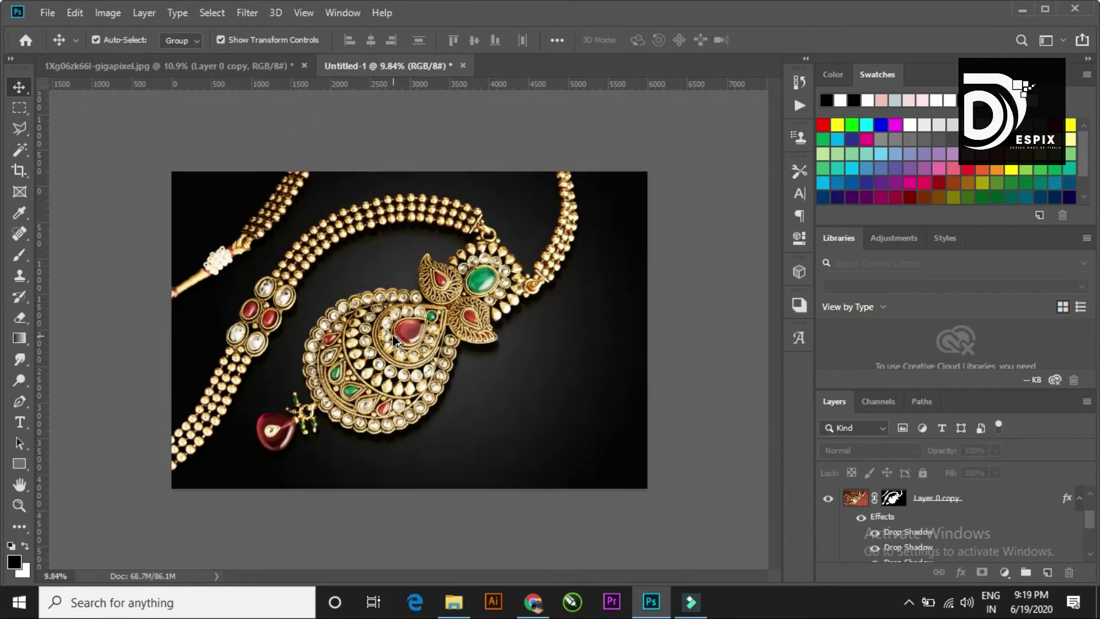
pyautogui.scroll(1, 395, 341)
pyautogui.scroll(-1, 396, 341)
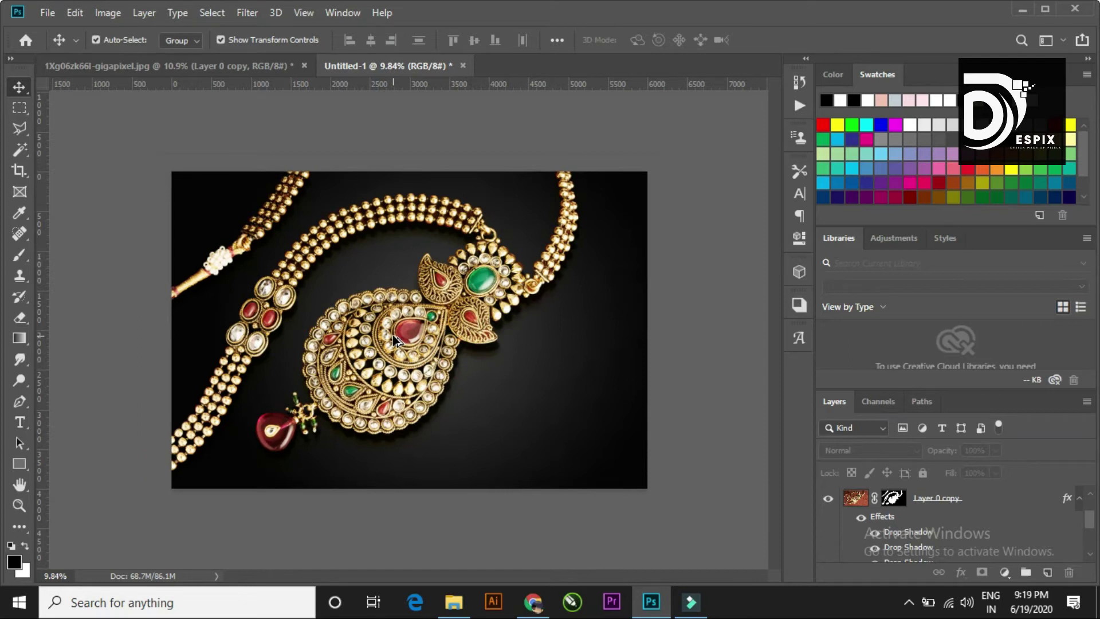
pyautogui.scroll(-2, 394, 339)
pyautogui.click(445, 504)
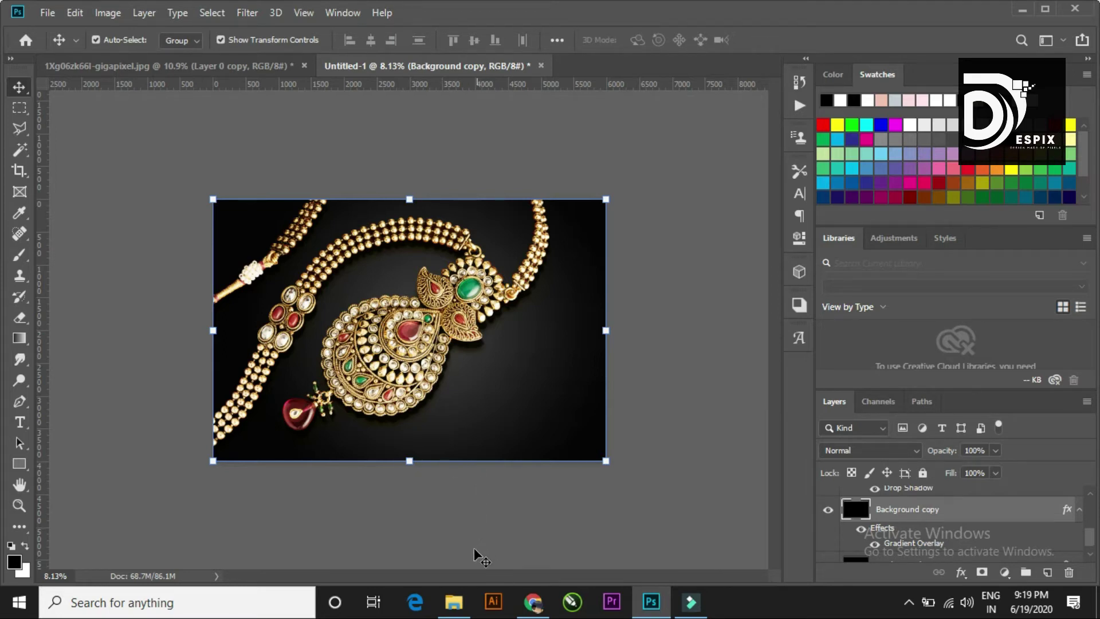
# - Set the pattern layer's blend mode to Overlay
pyautogui.click(253, 123)
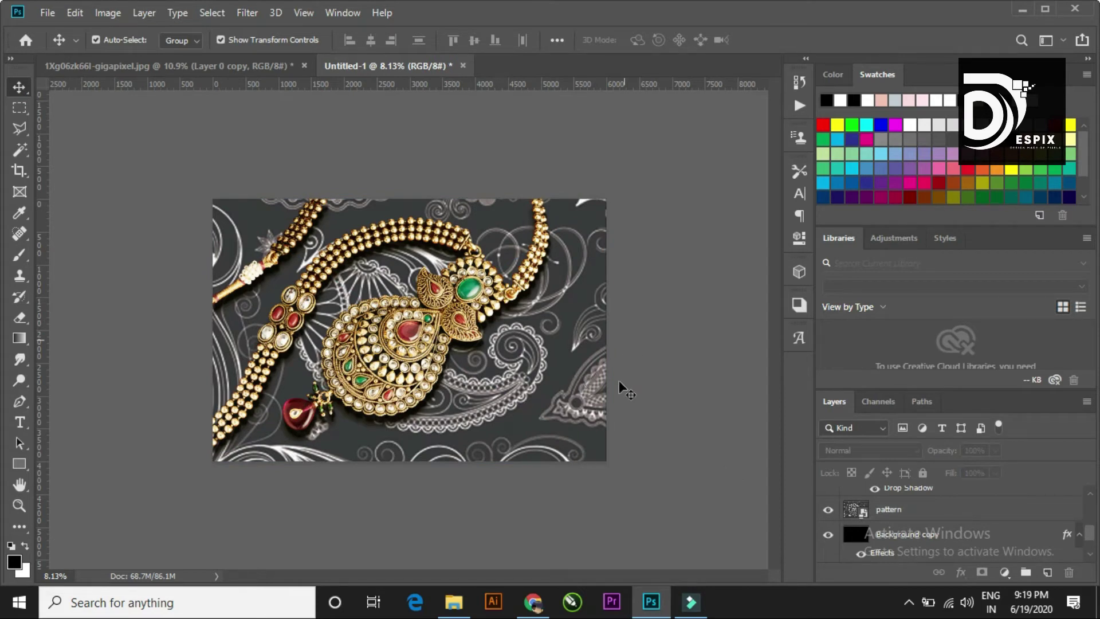
pyautogui.click(915, 510)
pyautogui.click(904, 451)
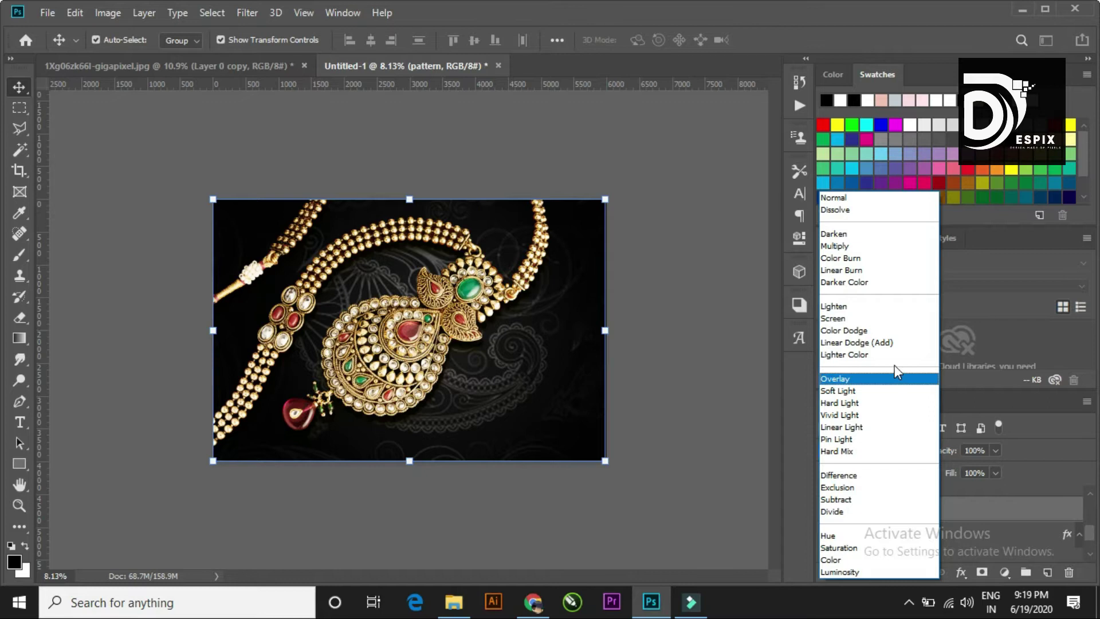
pyautogui.click(894, 378)
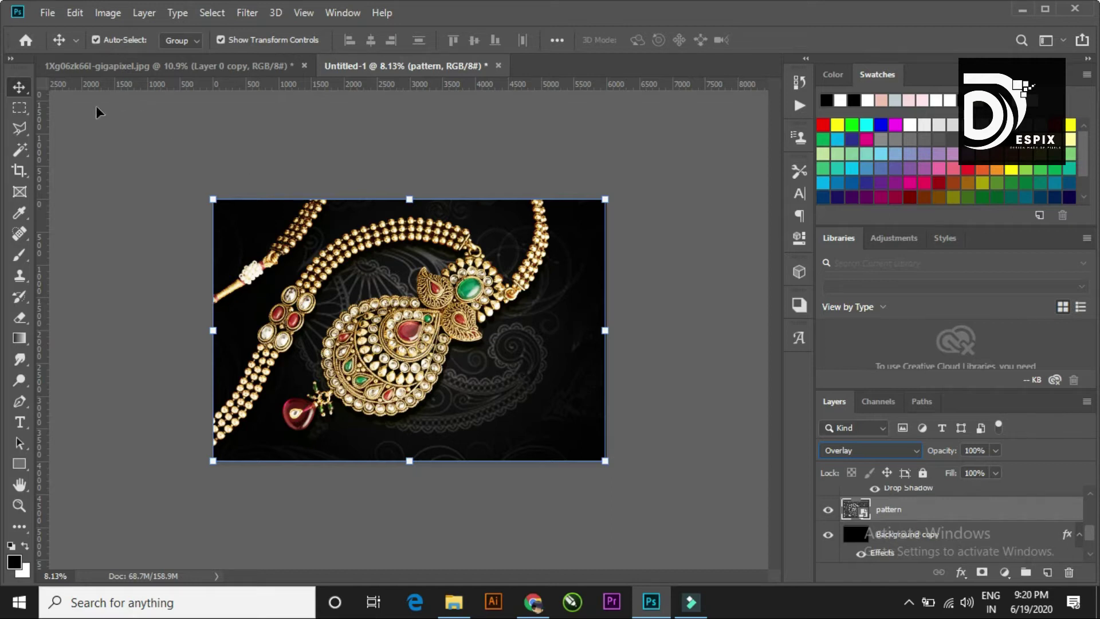
# - Lower the pattern layer's opacity to about 60%
pyautogui.click(313, 164)
pyautogui.hotkey('ctrl', '0')
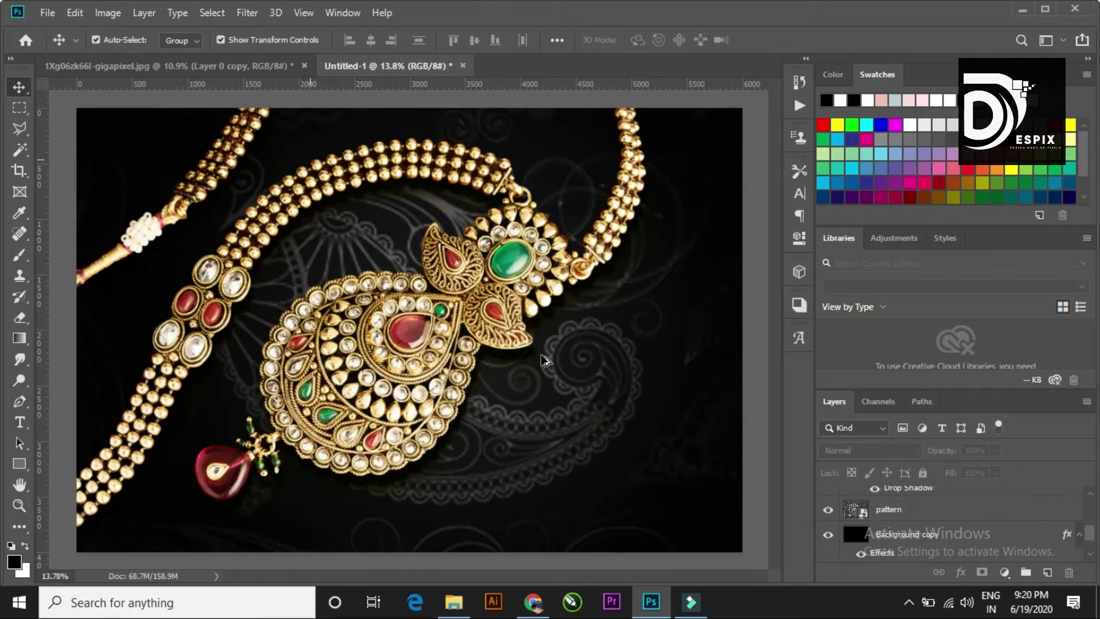
pyautogui.scroll(-2, 576, 373)
pyautogui.click(569, 384)
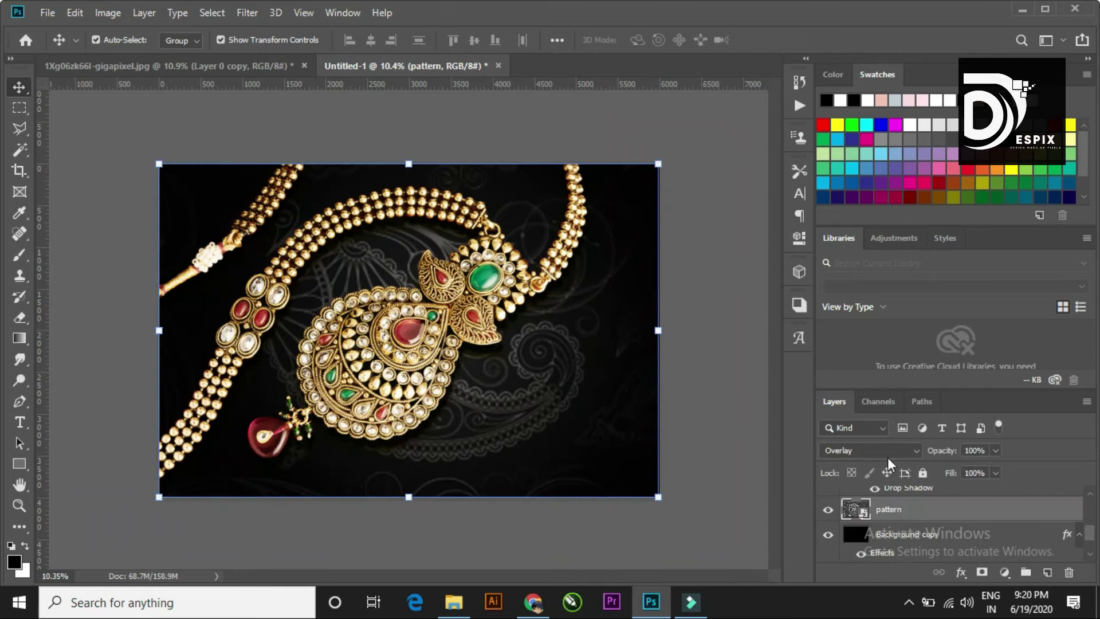
pyautogui.moveTo(944, 452)
pyautogui.mouseDown()
pyautogui.moveTo(895, 463)
pyautogui.moveTo(910, 466)
pyautogui.mouseUp()
pyautogui.press('Return')
pyautogui.click(128, 104)
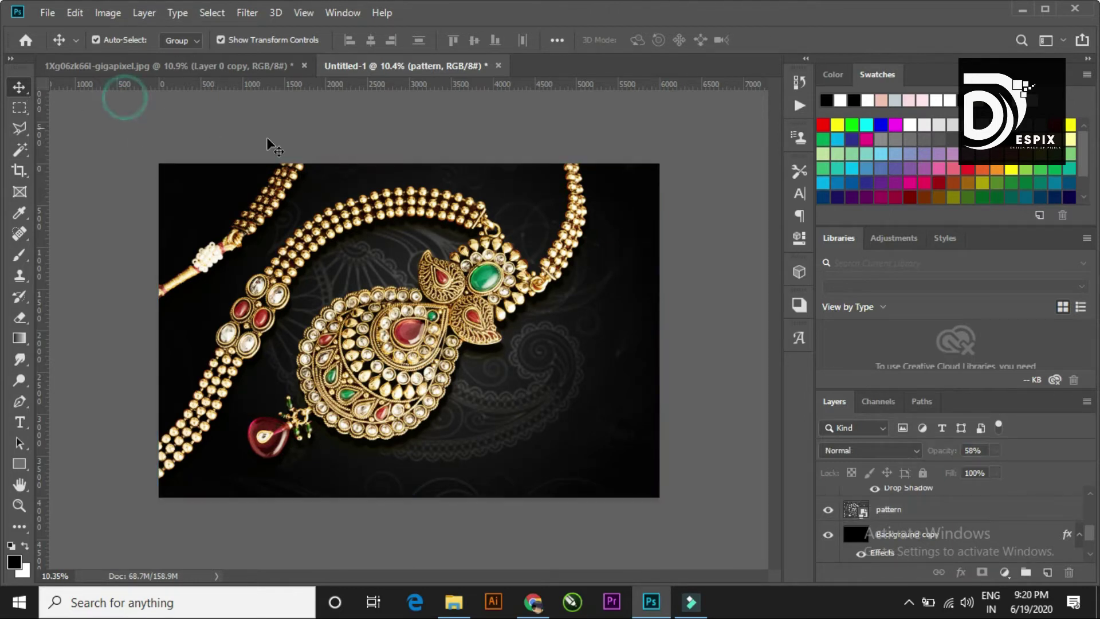
# - Recheck the pattern layer's opacity value and preview the blended result
pyautogui.click(899, 511)
pyautogui.click(974, 450)
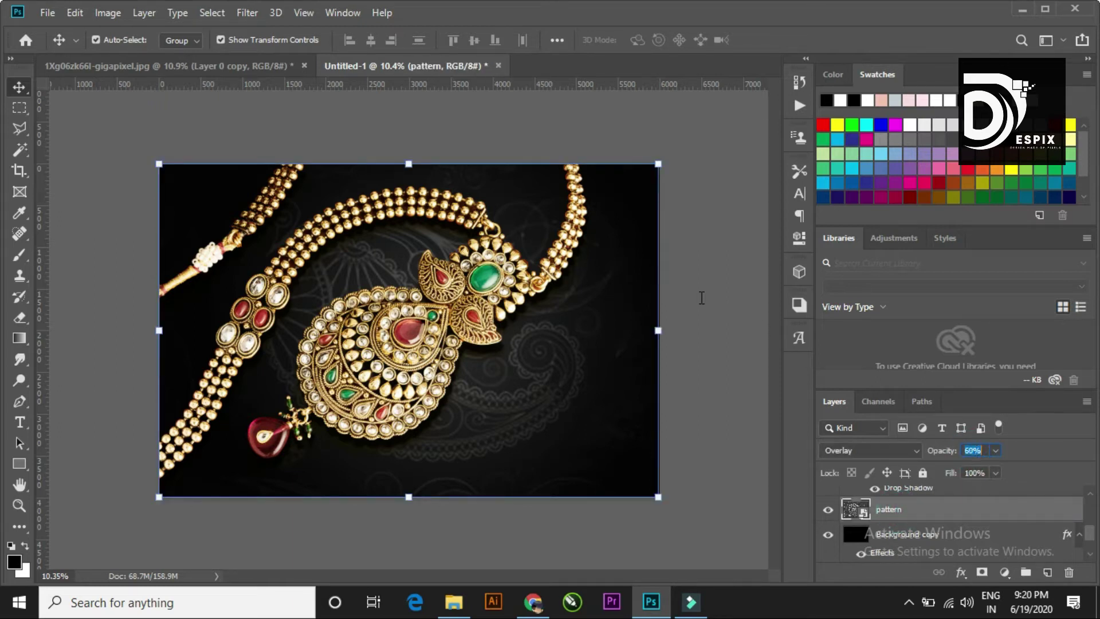
pyautogui.click(140, 101)
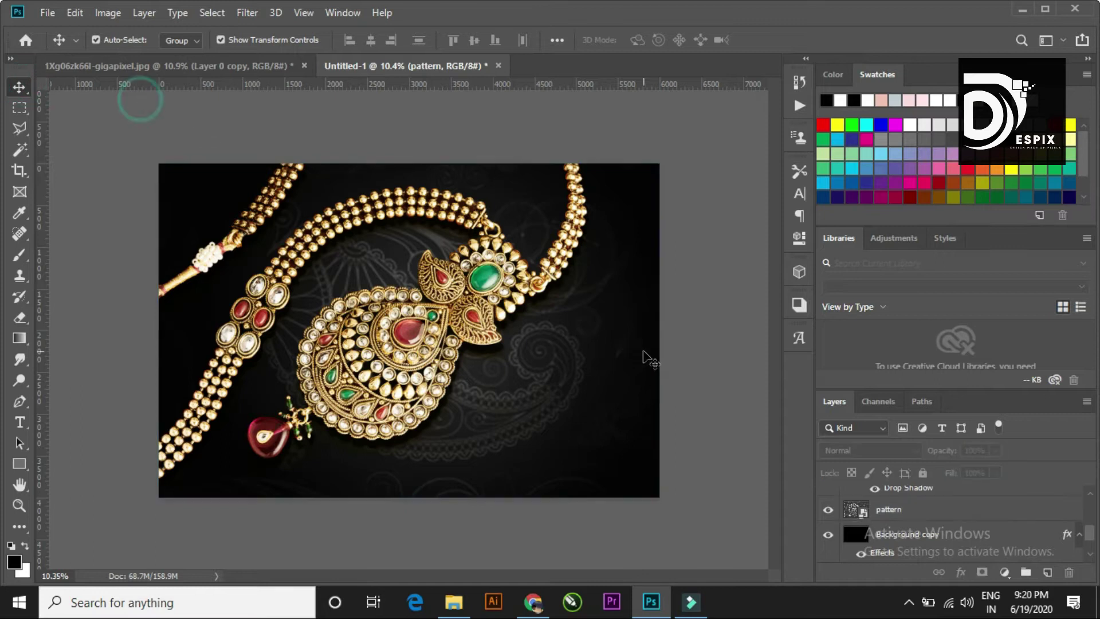
pyautogui.scroll(-1, 643, 358)
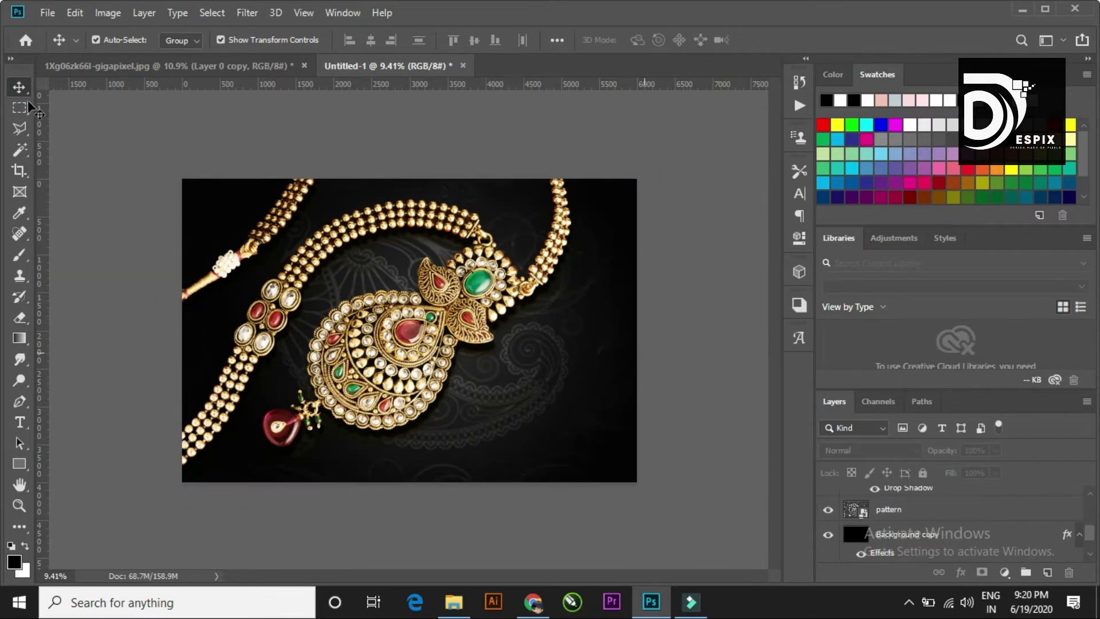
pyautogui.click(178, 108)
pyautogui.scroll(2, 515, 361)
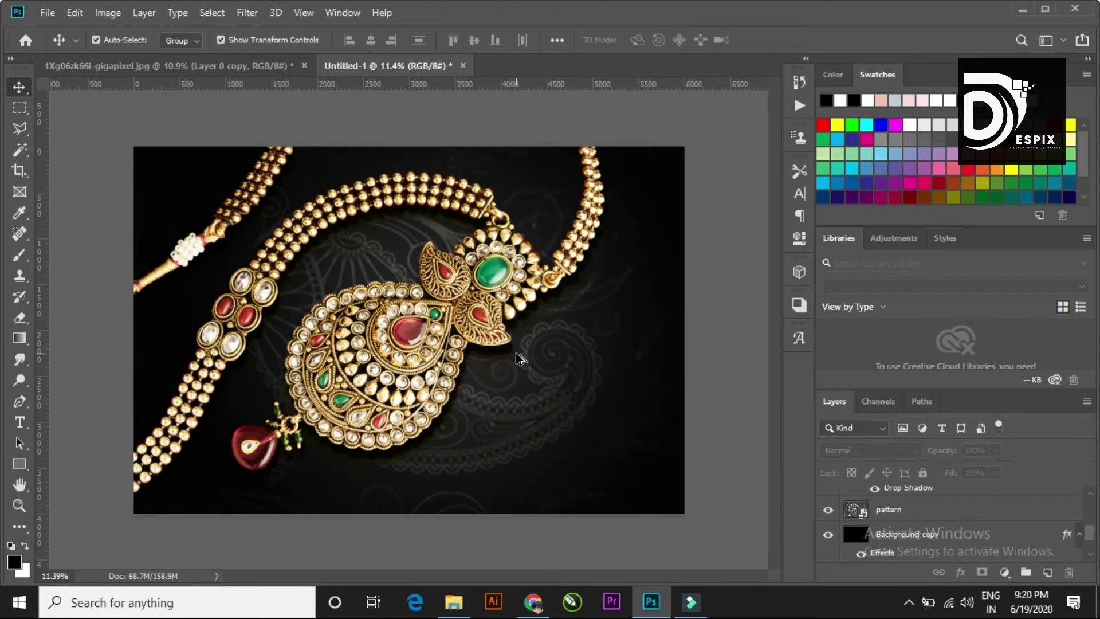
pyautogui.scroll(-1, 520, 372)
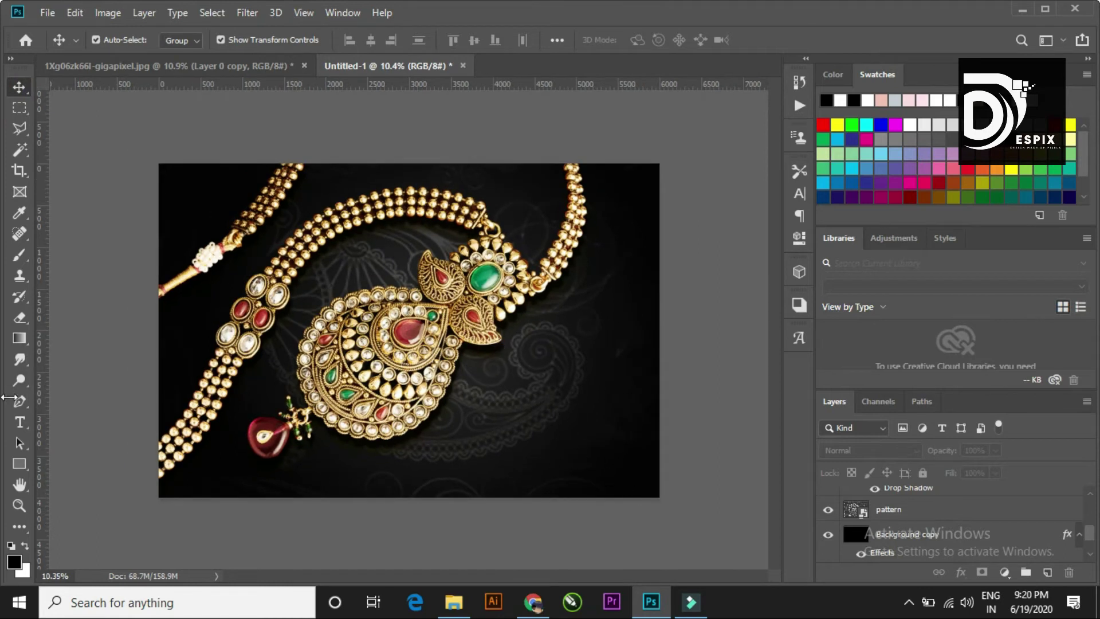
# - Type 'Bright and Shiny' below the pendant in white bold Times New Roman at 190 pt
pyautogui.click(20, 427)
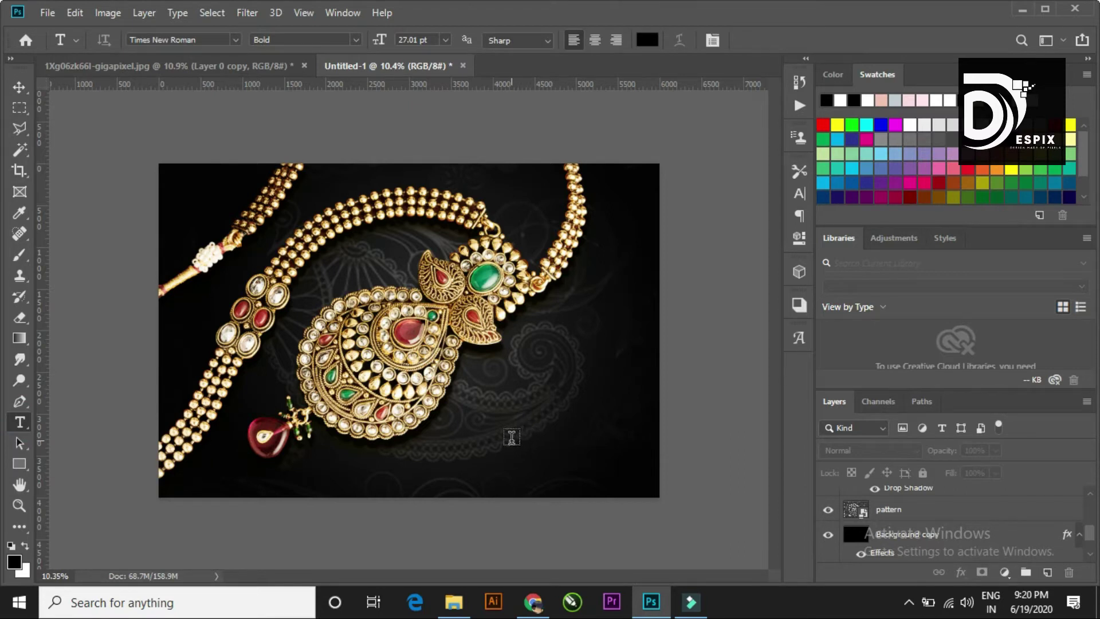
pyautogui.click(508, 436)
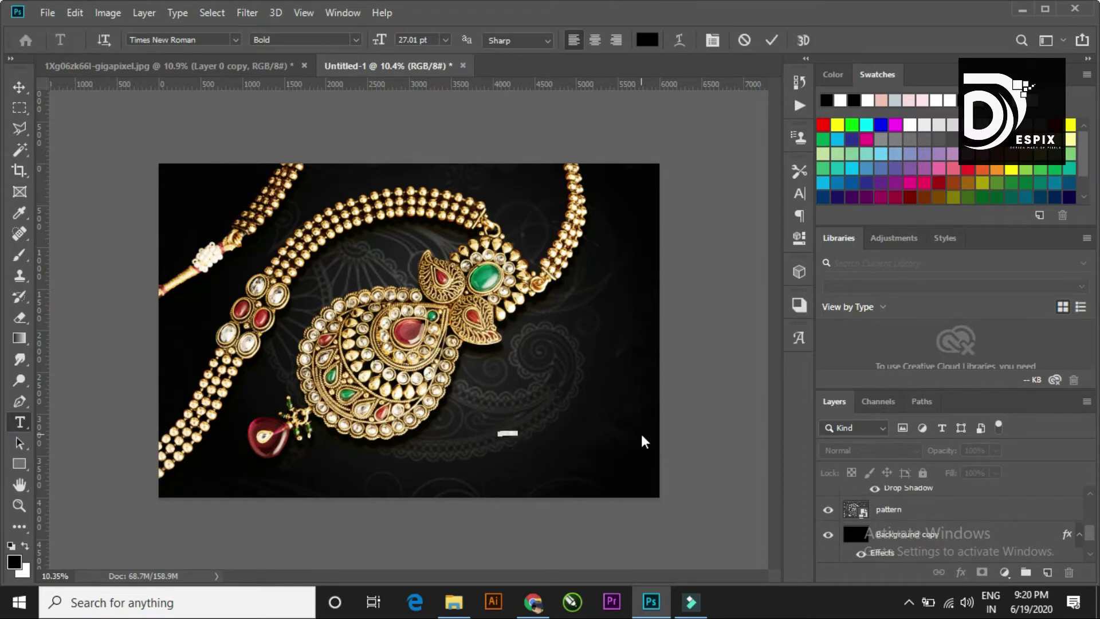
pyautogui.write('J')
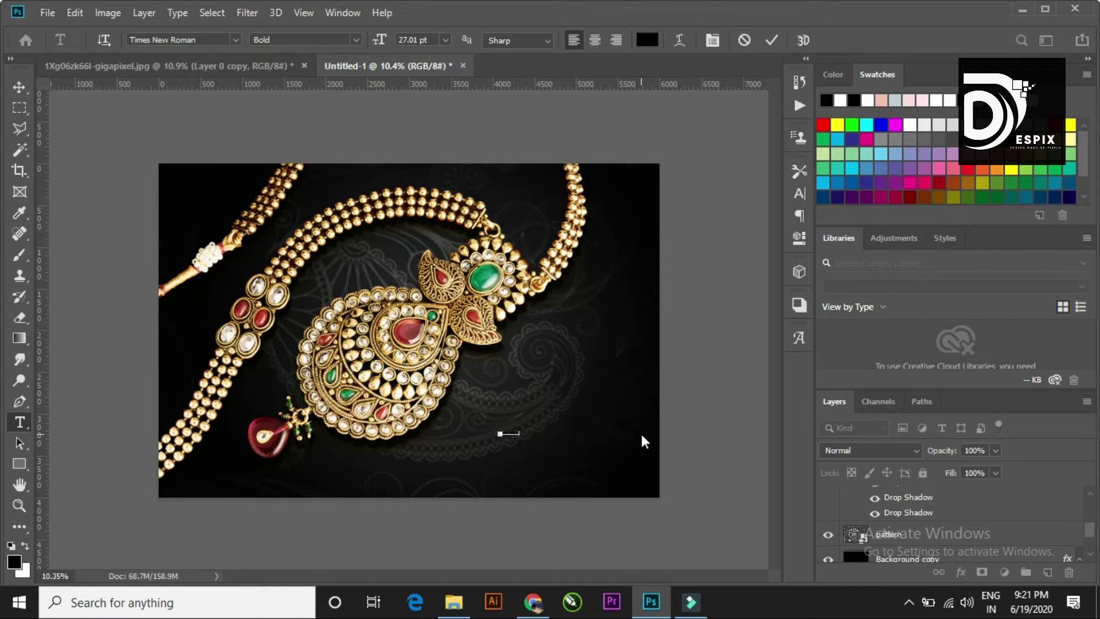
pyautogui.hotkey('ctrl', 'shift')
pyautogui.click(647, 39)
pyautogui.moveTo(768, 386); pyautogui.dragTo(674, 308)
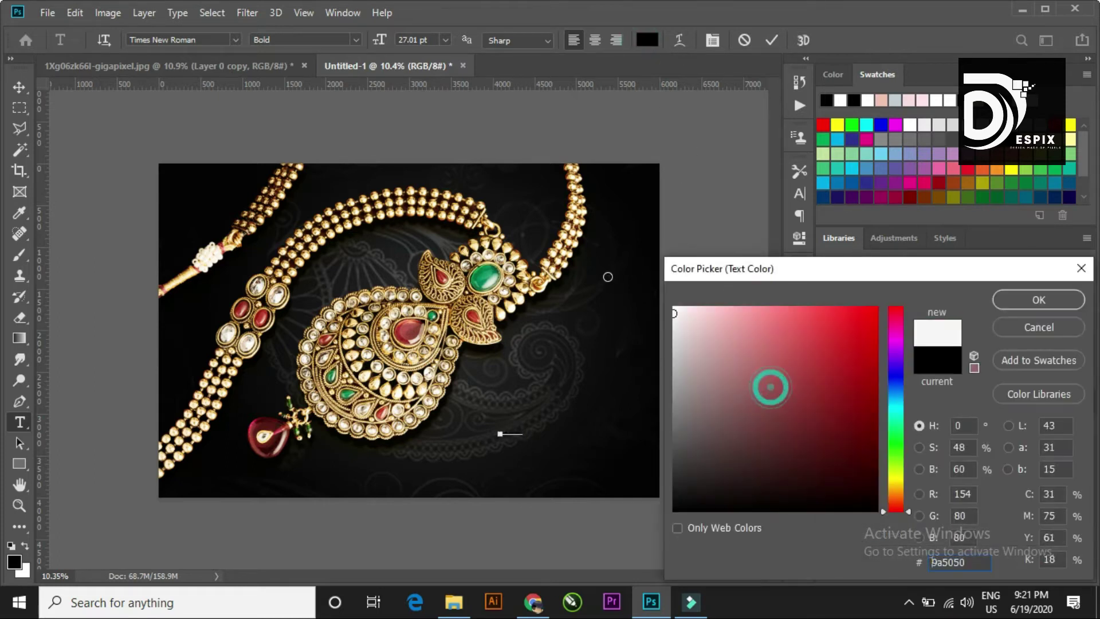
pyautogui.click(1049, 300)
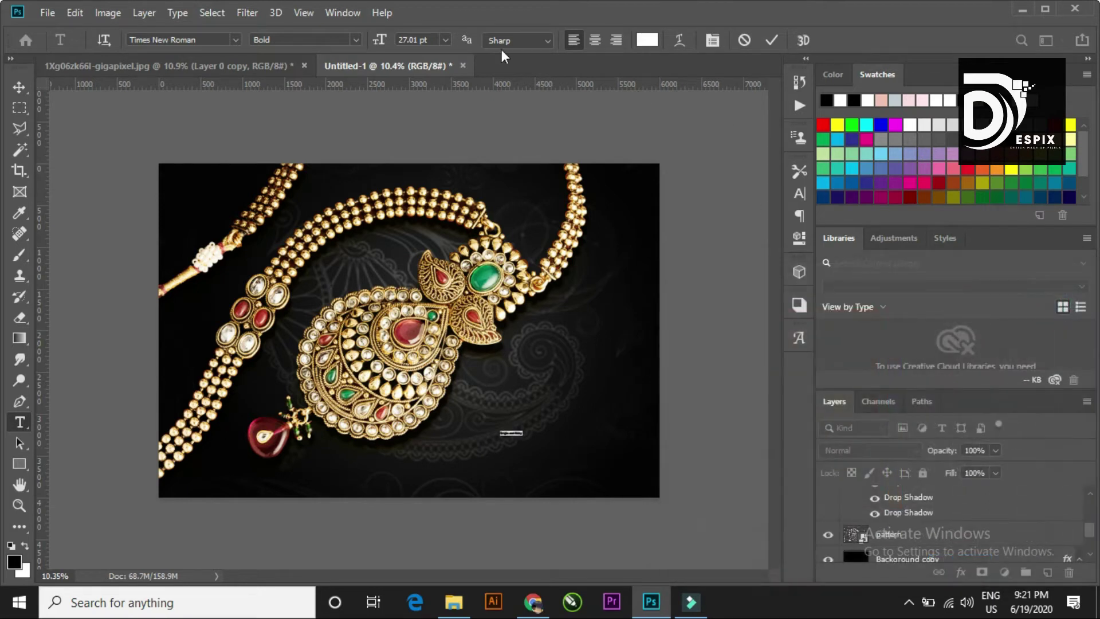
pyautogui.moveTo(379, 45); pyautogui.dragTo(484, 50)
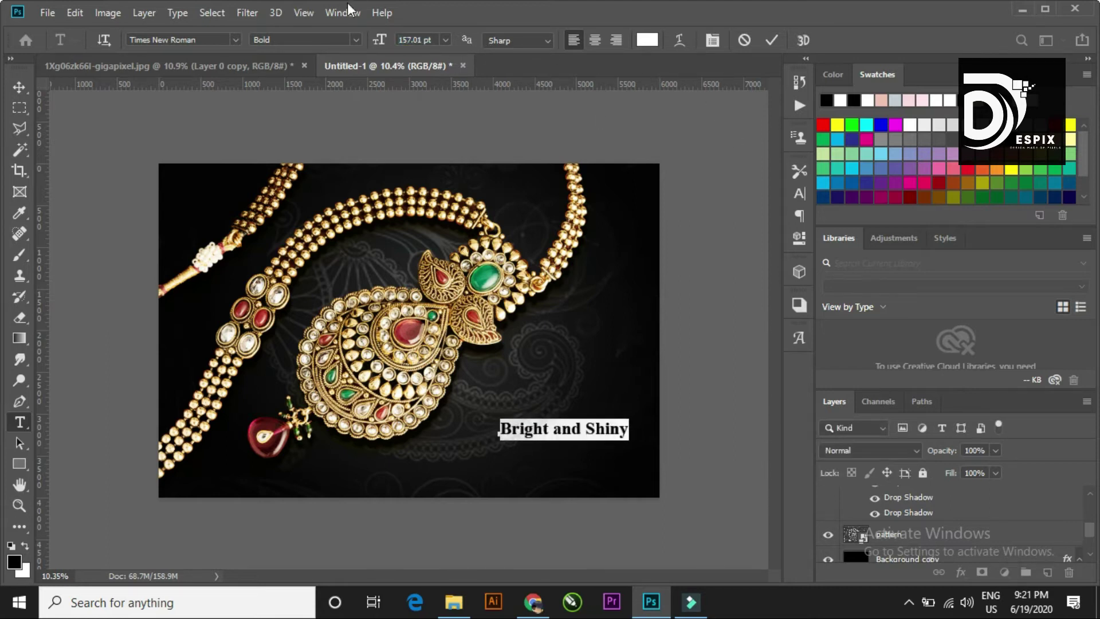
pyautogui.moveTo(378, 46); pyautogui.dragTo(401, 44)
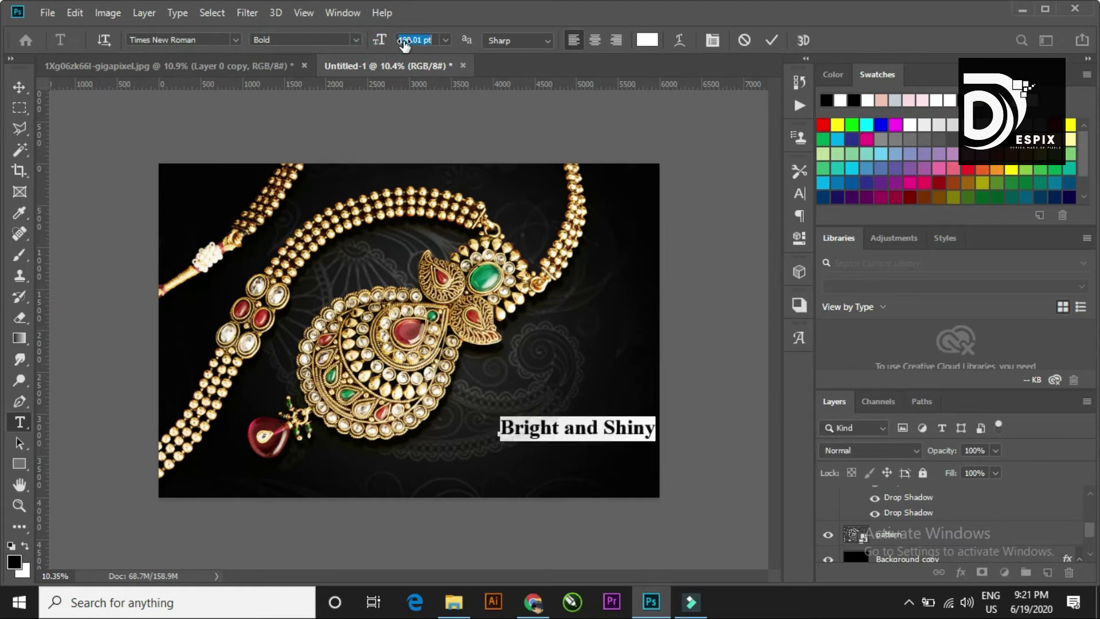
pyautogui.click(771, 40)
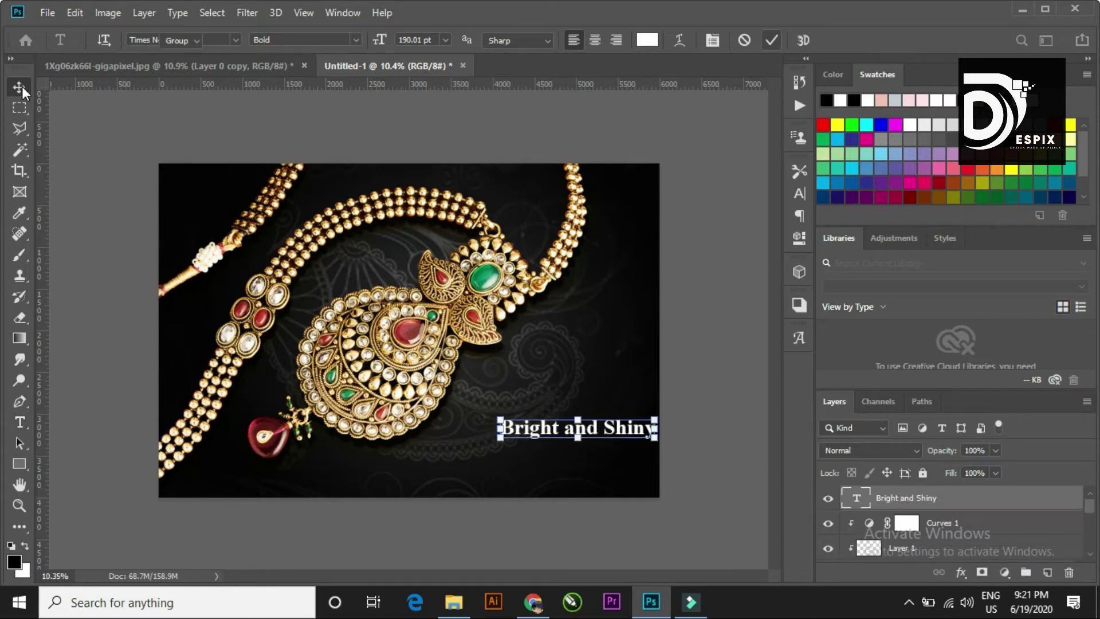
# - Shift the caption slightly left and change its font to Lovelace
pyautogui.press('v')
pyautogui.moveTo(560, 430); pyautogui.dragTo(527, 430)
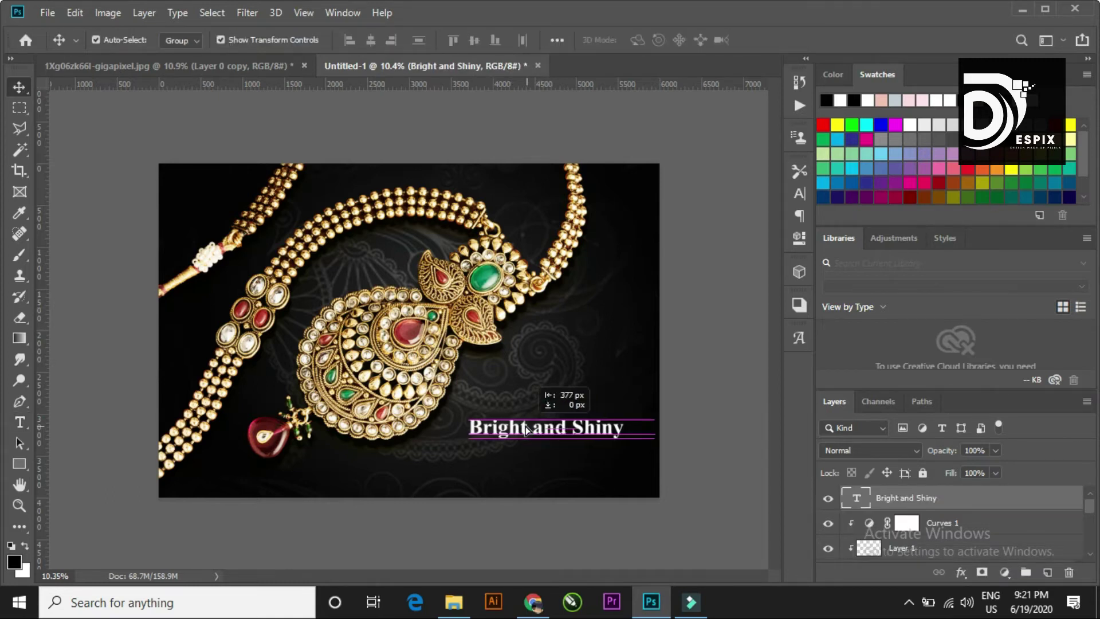
pyautogui.click(800, 195)
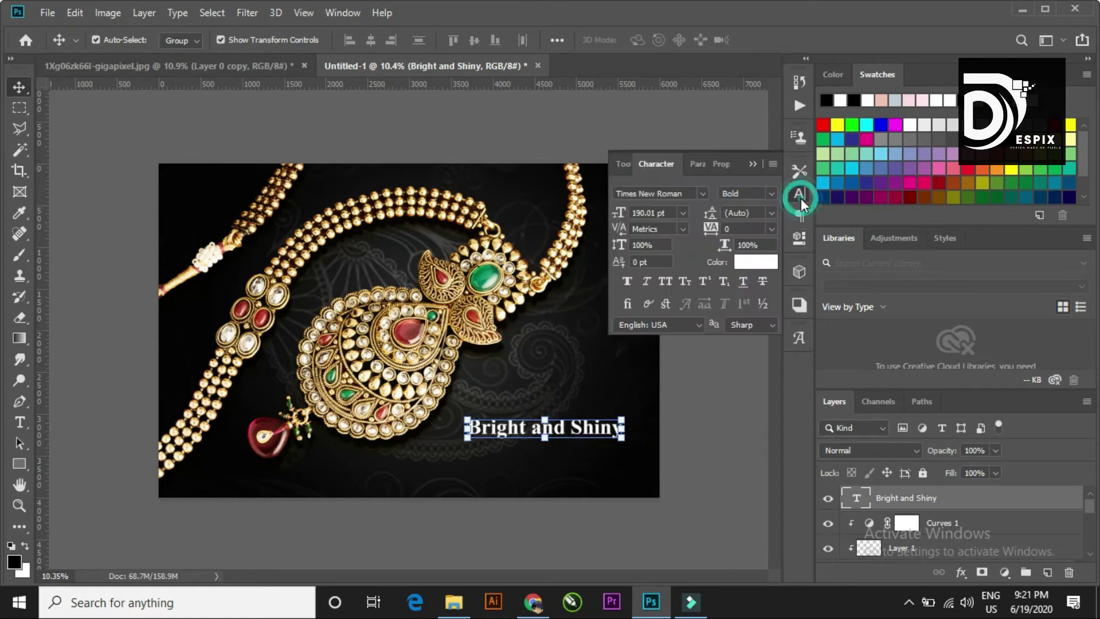
pyautogui.click(703, 194)
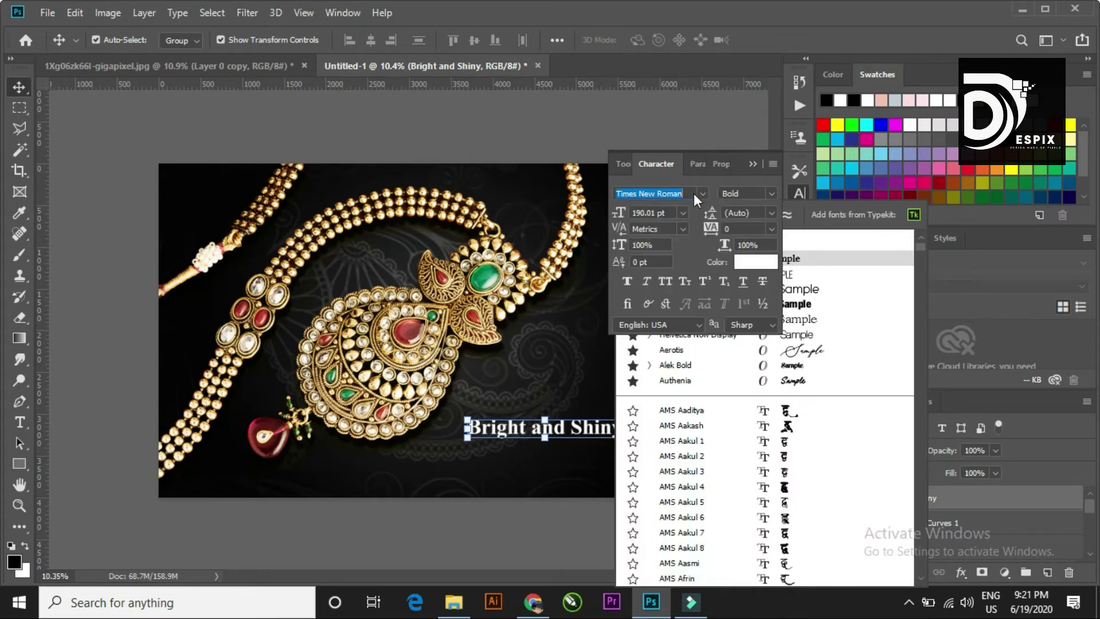
pyautogui.click(705, 193)
pyautogui.click(705, 193)
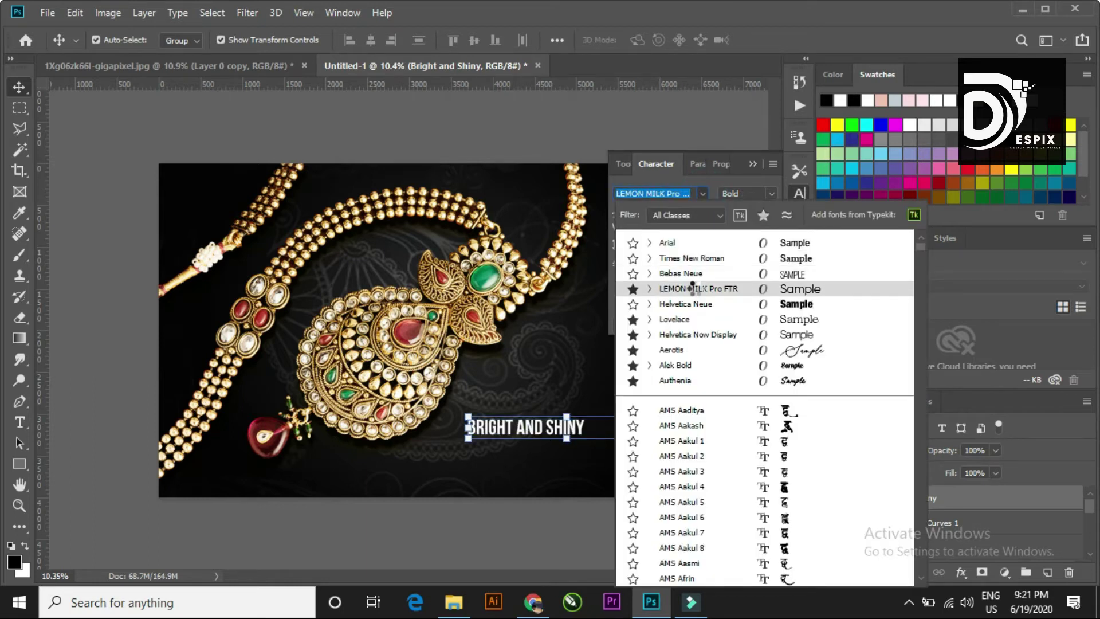
pyautogui.click(695, 328)
pyautogui.click(752, 165)
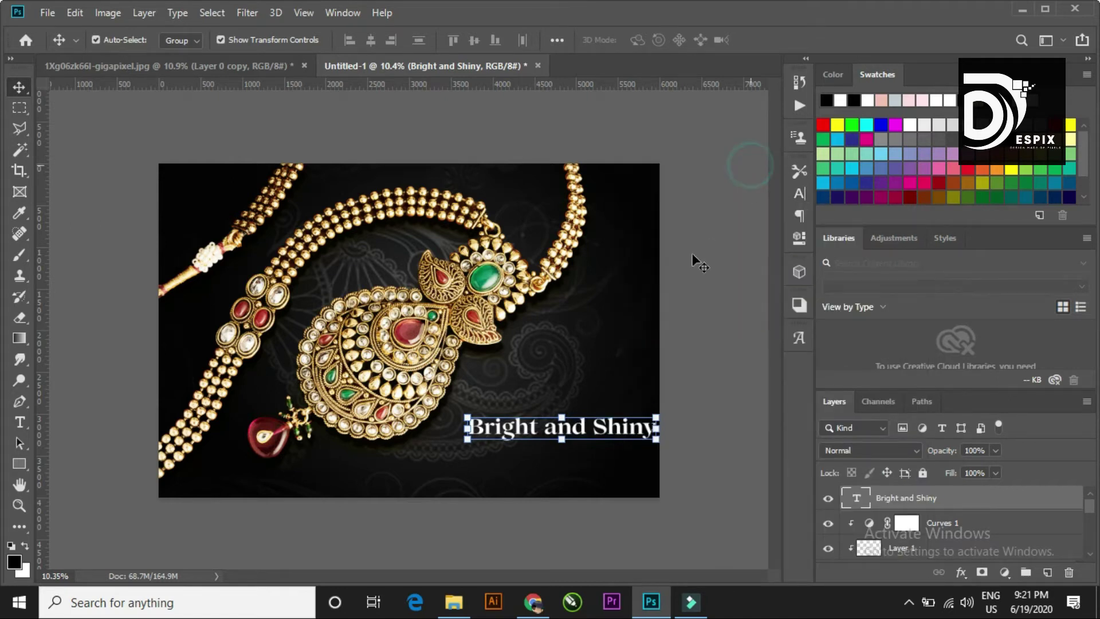
# - Scale the caption down to about 81%
pyautogui.moveTo(658, 416); pyautogui.dragTo(621, 421)
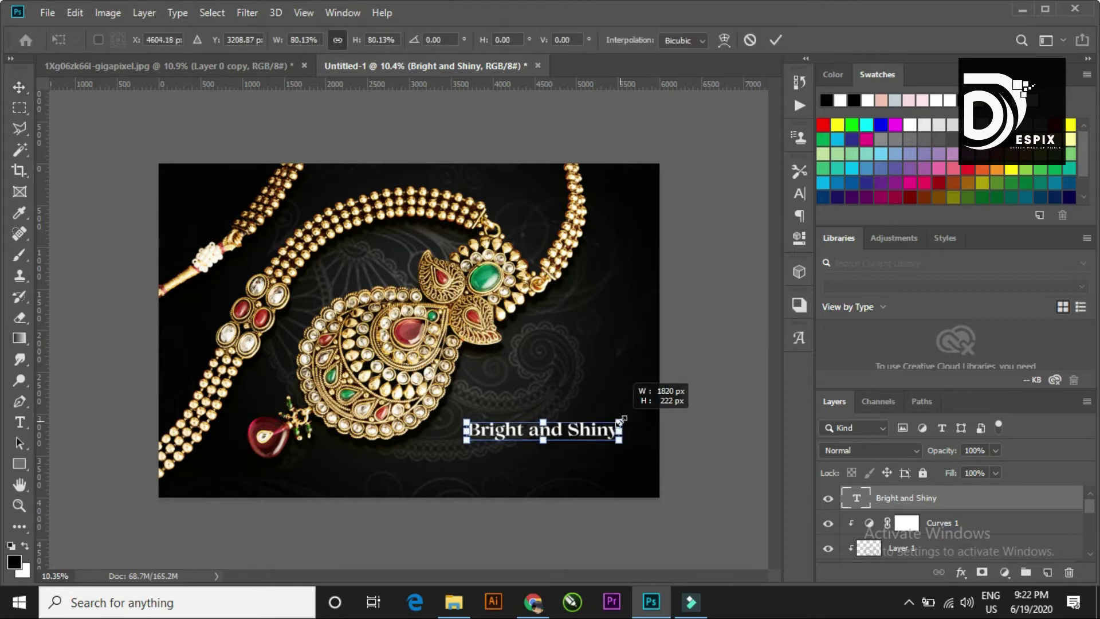
pyautogui.moveTo(621, 421); pyautogui.dragTo(609, 427)
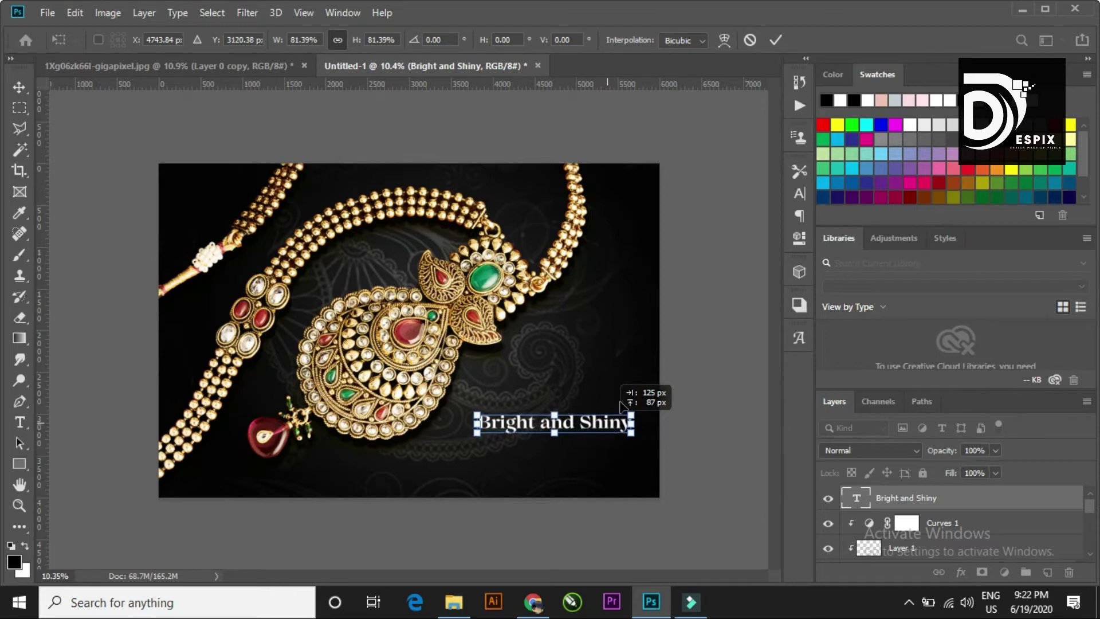
pyautogui.click(776, 39)
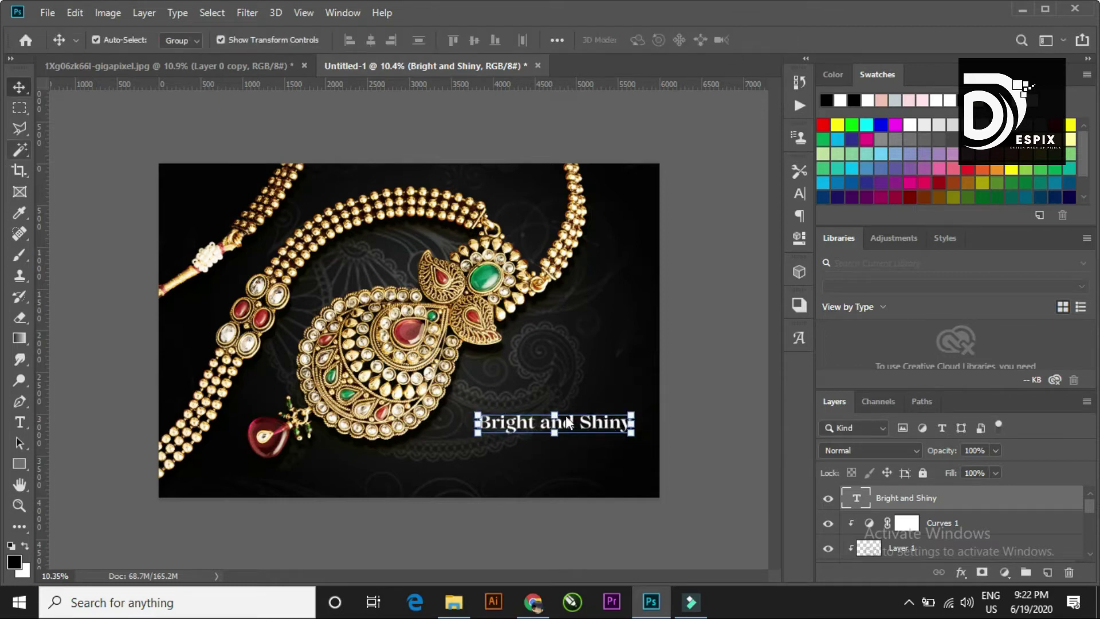
# - Duplicate the caption below the original and retype it as 'Beautiful and Bold'
pyautogui.moveTo(571, 427); pyautogui.dragTo(568, 452)
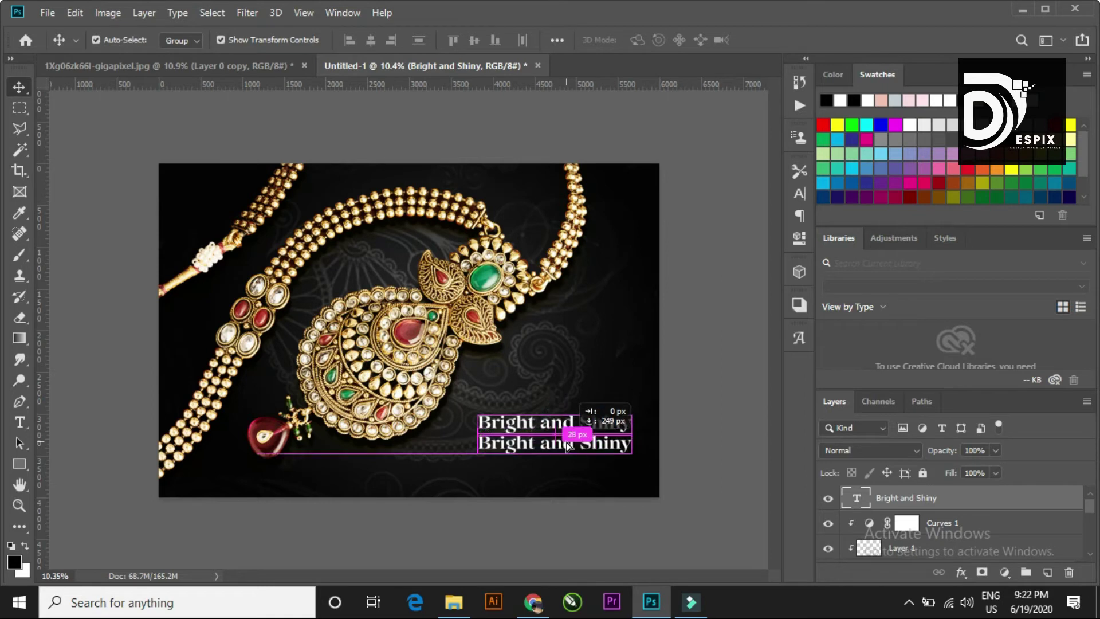
pyautogui.doubleClick(566, 446)
pyautogui.hotkey('ctrl', 'a')
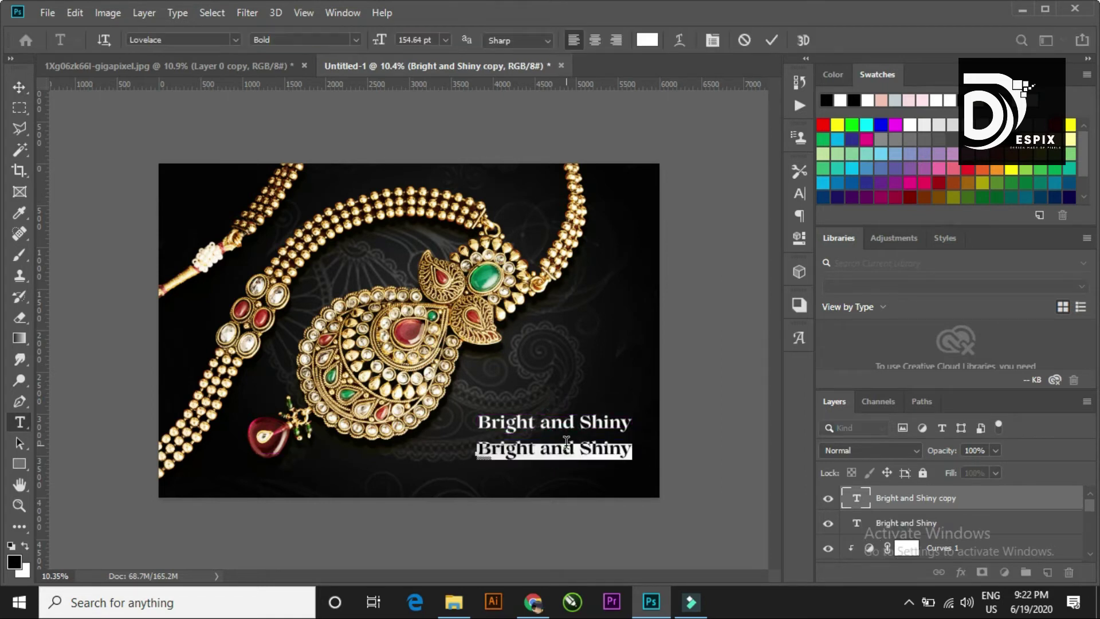
pyautogui.write('Bea')
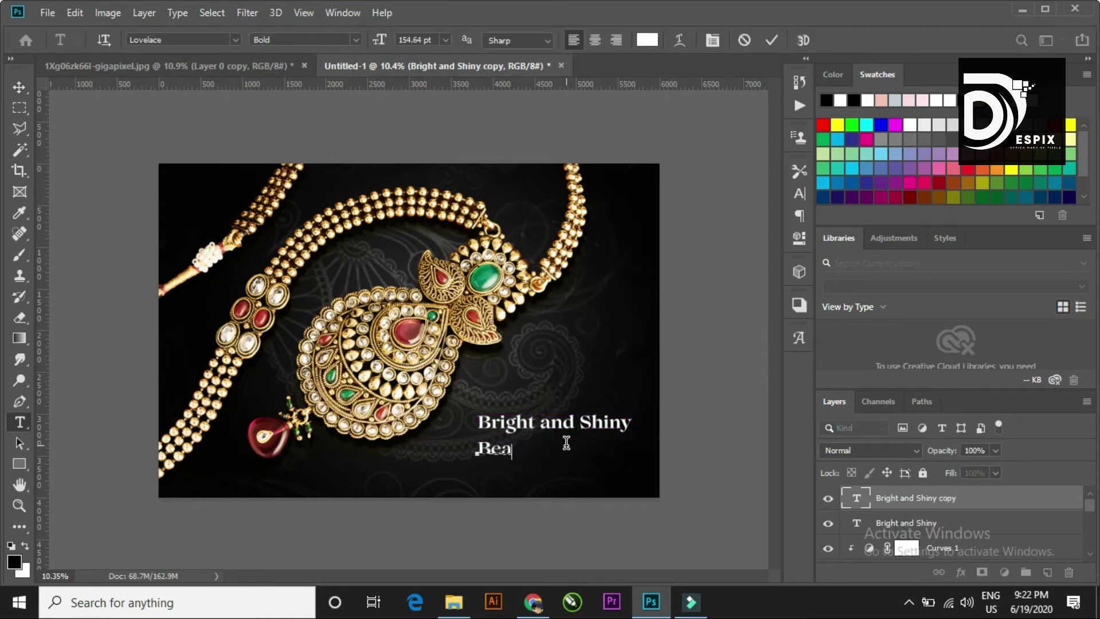
pyautogui.write('utiful and ')
pyautogui.write('Bold')
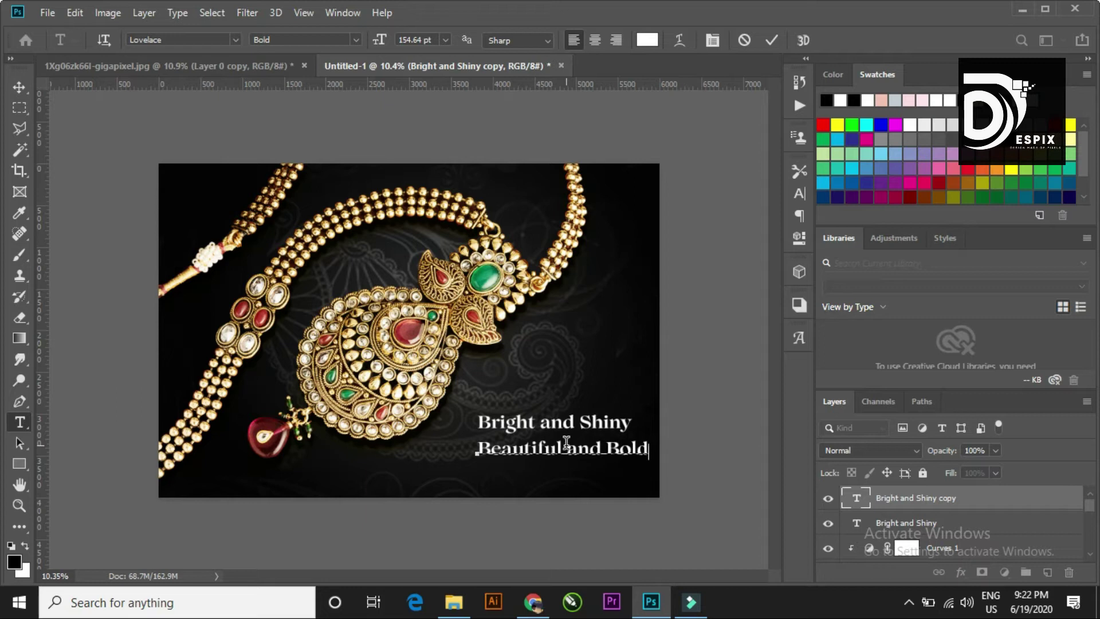
# - Enlarge 'Beautiful and Bold' to 180.64 pt and commit the text
pyautogui.hotkey('ctrl', 'a')
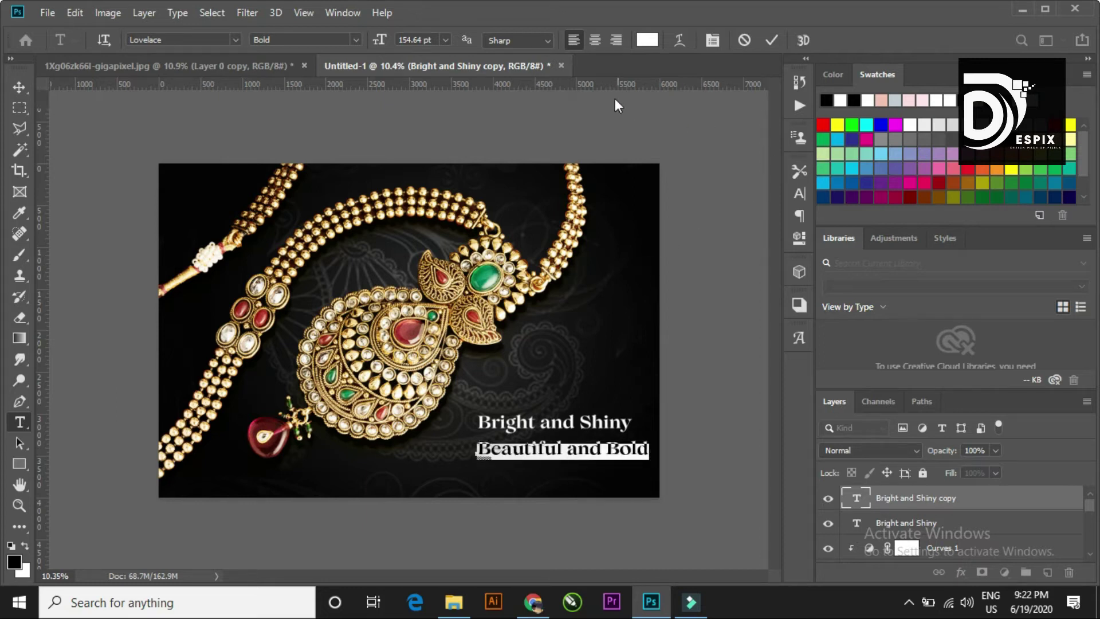
pyautogui.moveTo(373, 42); pyautogui.dragTo(396, 49)
pyautogui.click(799, 192)
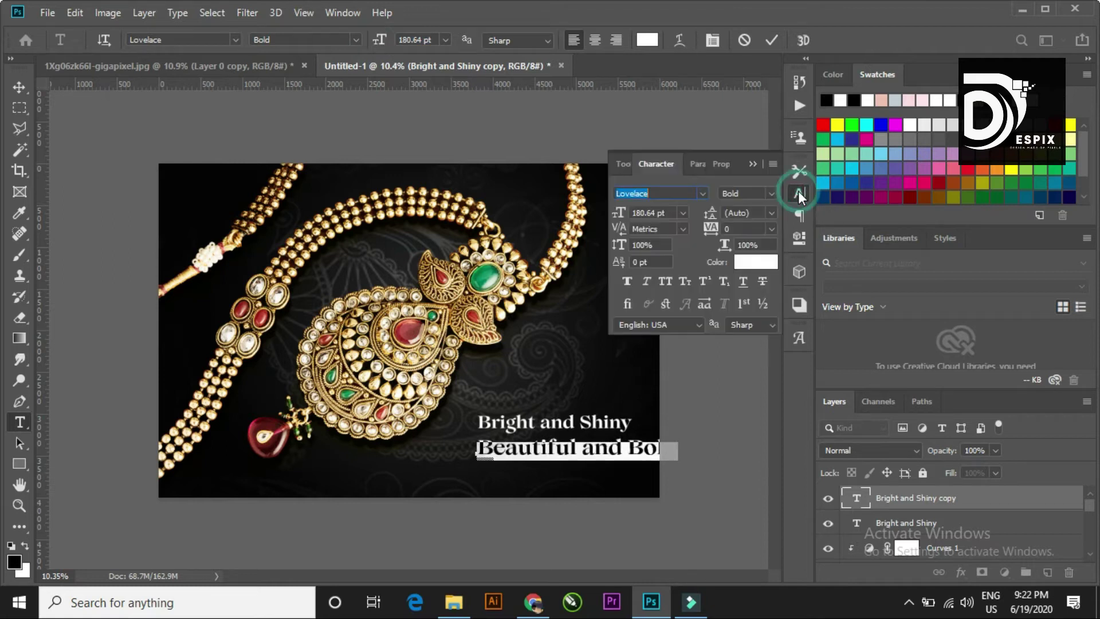
pyautogui.click(768, 195)
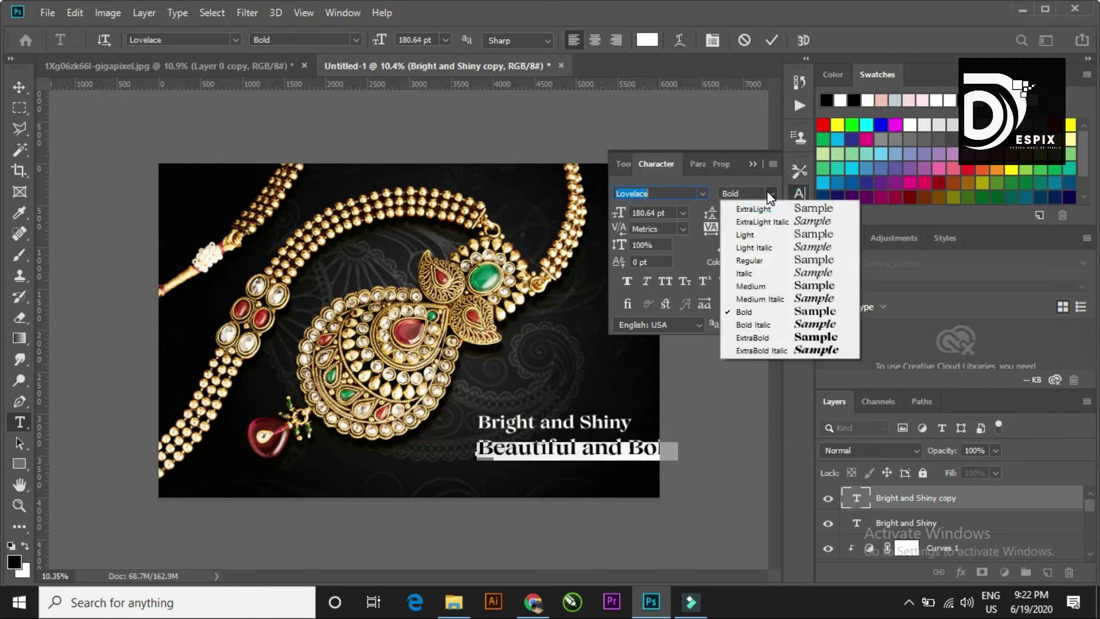
pyautogui.click(768, 195)
pyautogui.click(760, 167)
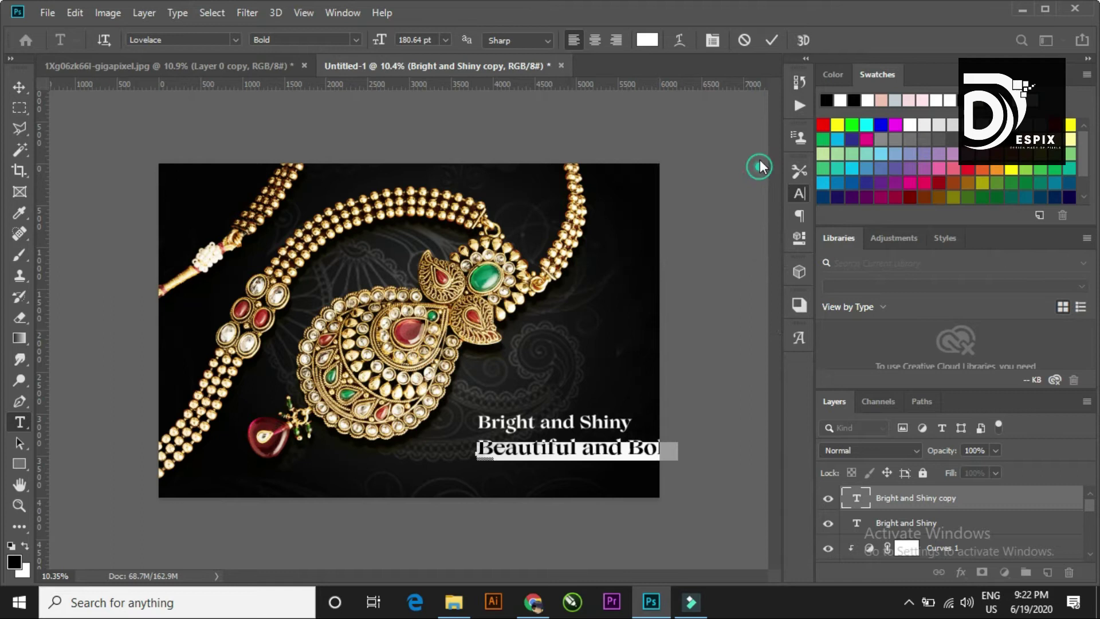
pyautogui.click(772, 40)
pyautogui.press('v')
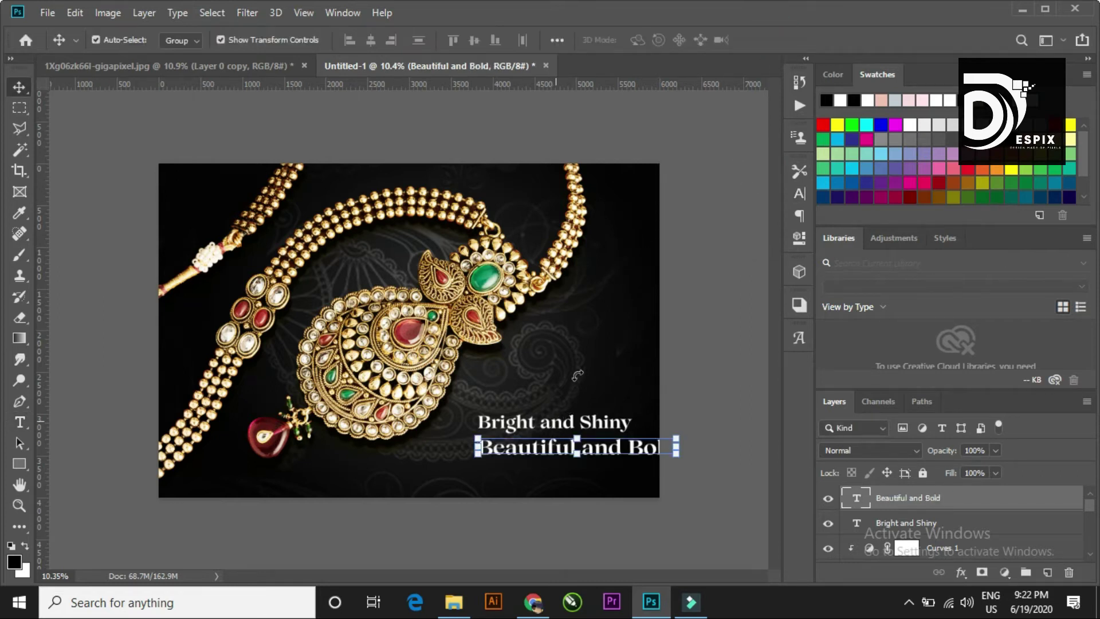
pyautogui.click(713, 338)
pyautogui.click(604, 427)
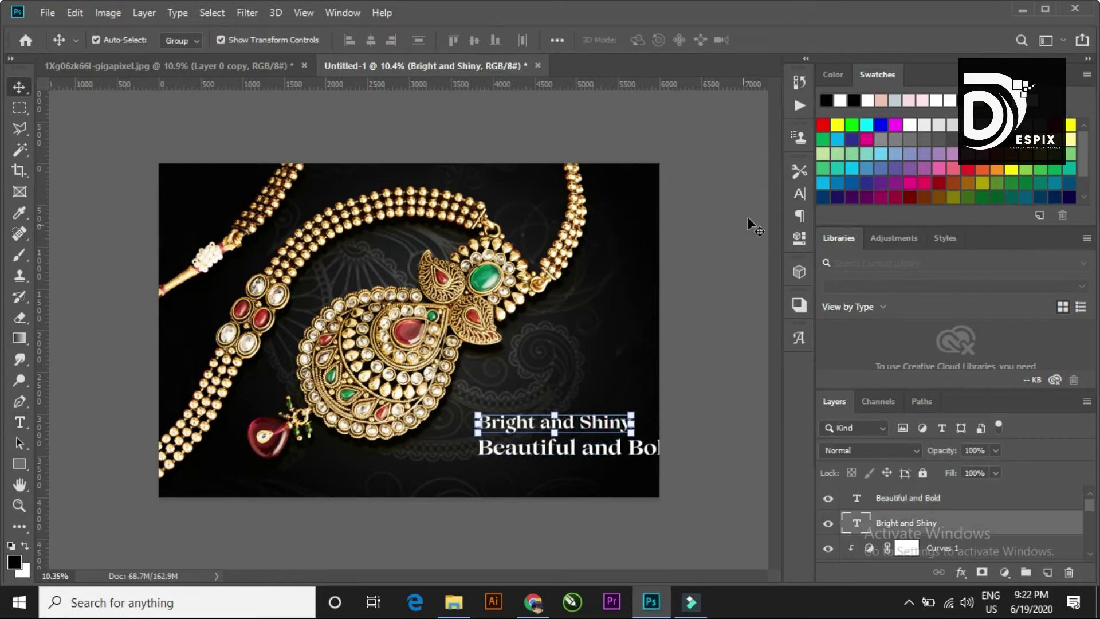
# - Change 'Bright and Shiny' to the Medium font weight
pyautogui.click(793, 194)
pyautogui.click(768, 194)
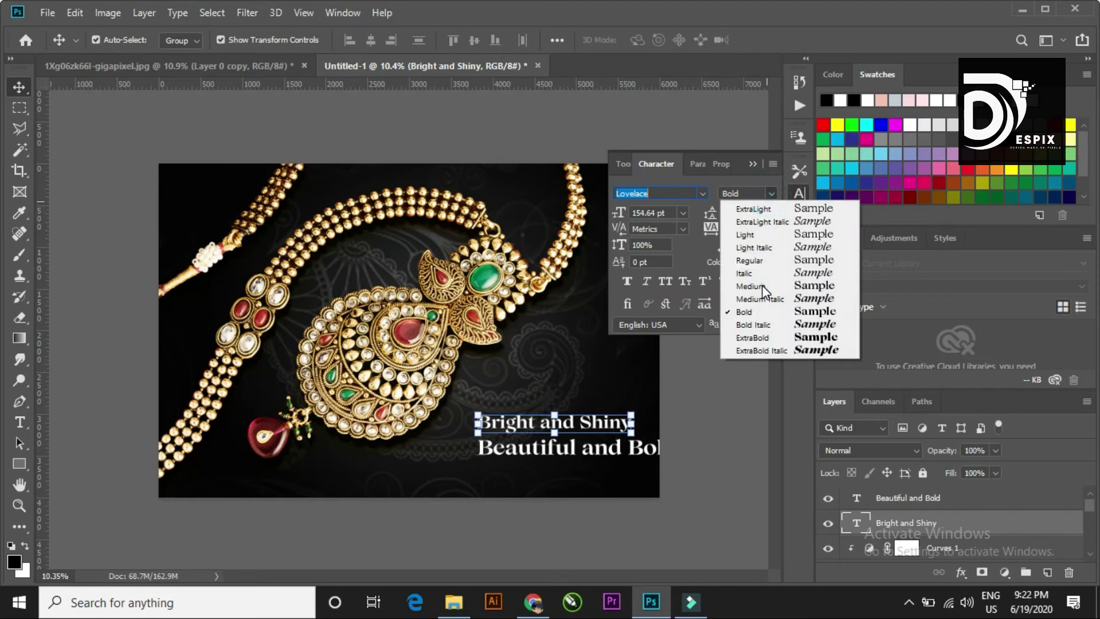
pyautogui.click(762, 285)
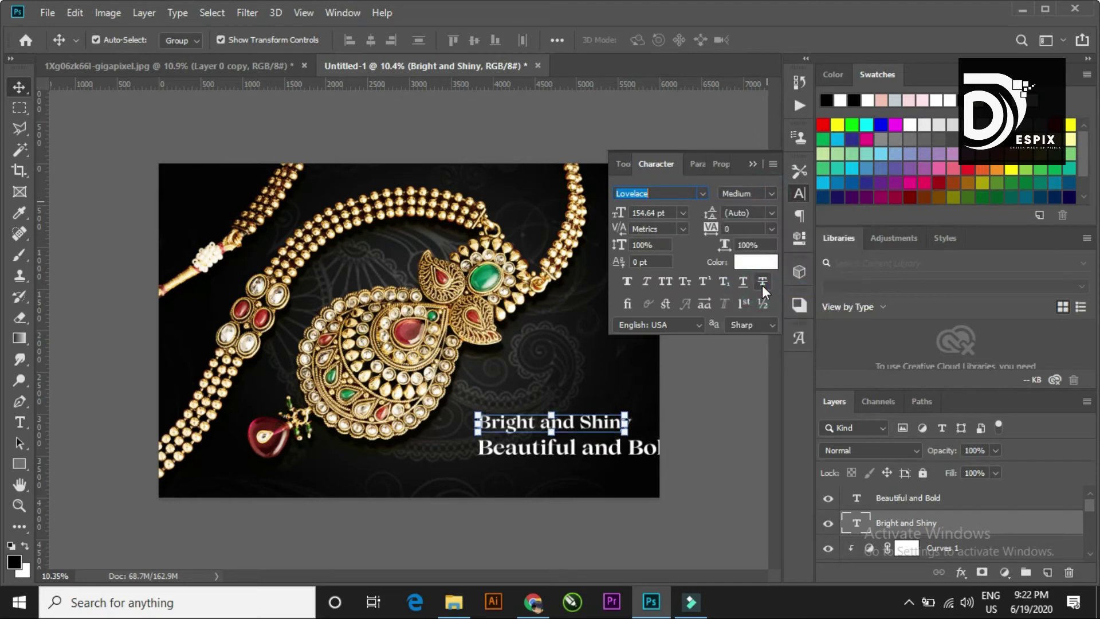
pyautogui.click(754, 165)
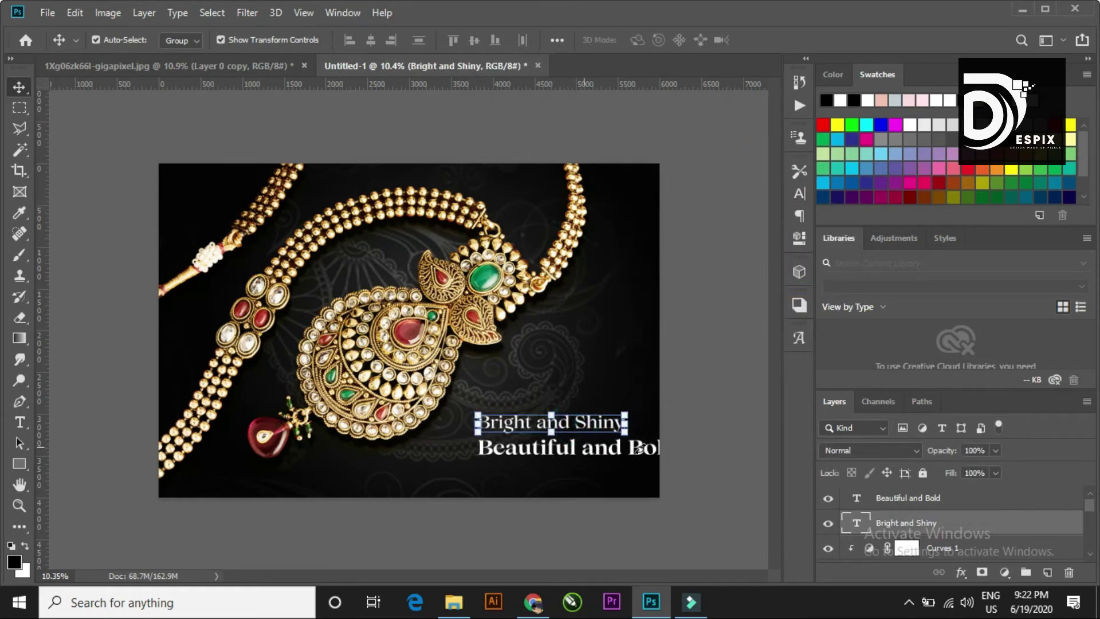
# - Centre both caption lines horizontally and shift the block slightly left
pyautogui.keyDown('shift'); pyautogui.click(659, 450); pyautogui.keyUp('shift')
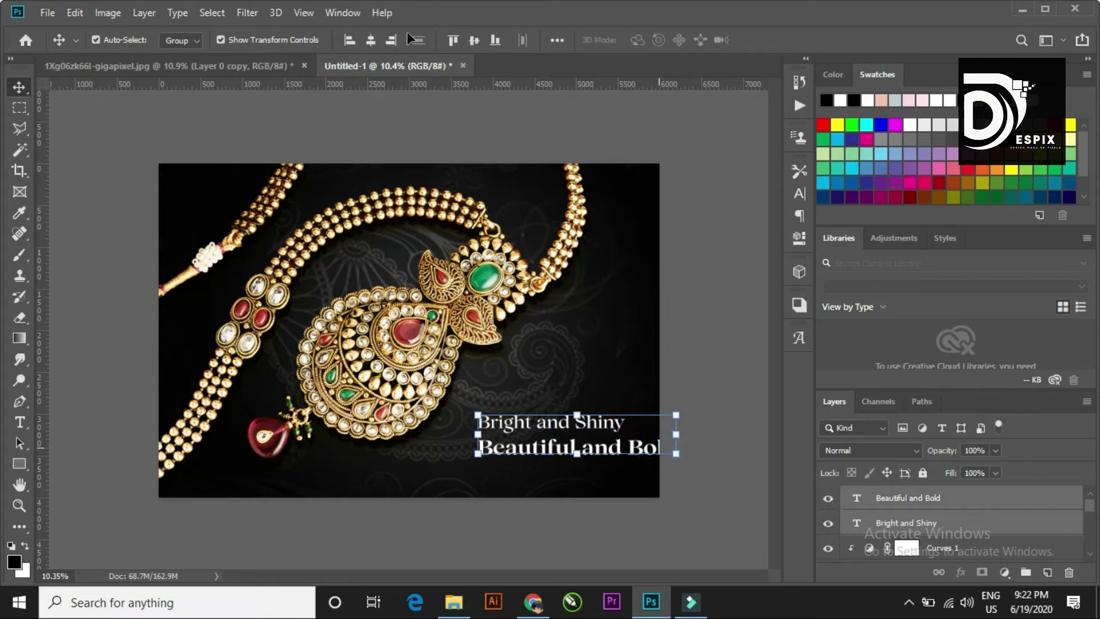
pyautogui.click(372, 40)
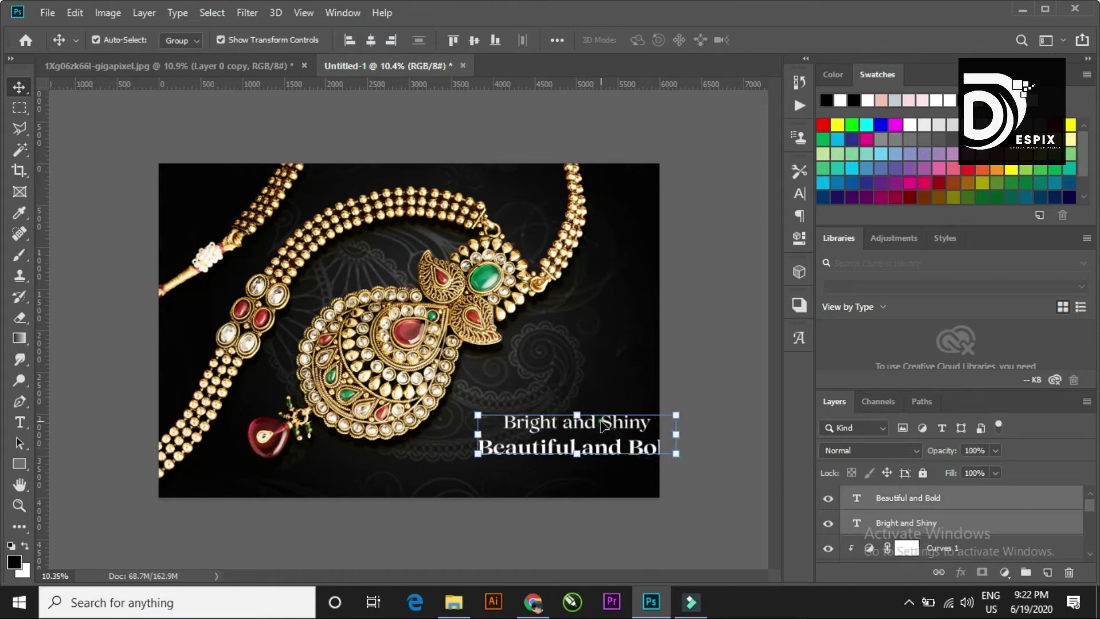
pyautogui.moveTo(602, 424); pyautogui.dragTo(570, 429)
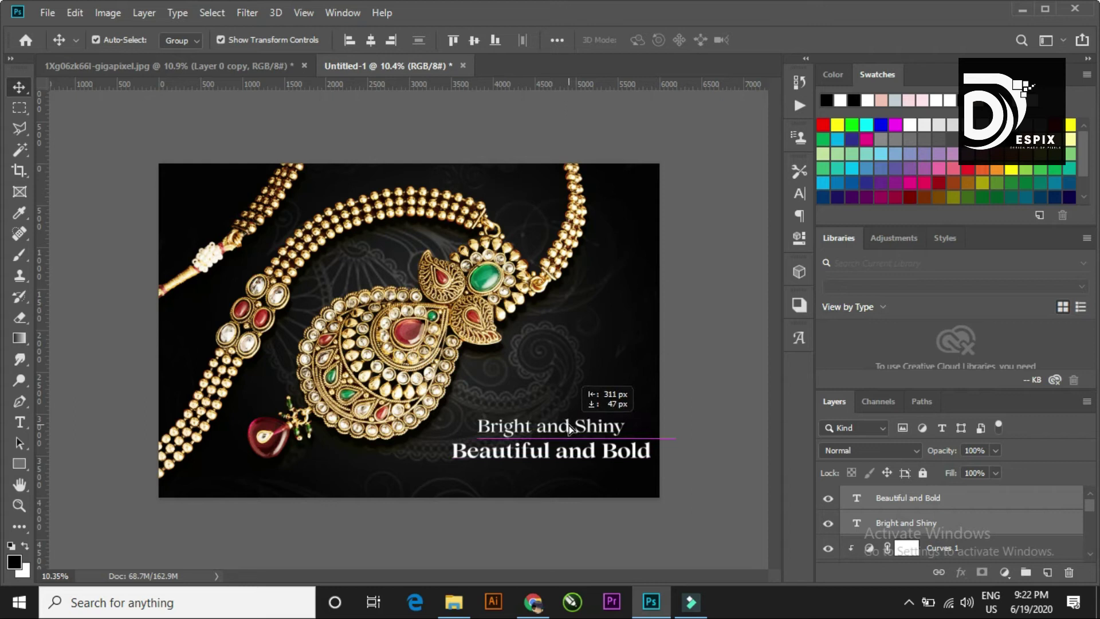
pyautogui.click(762, 421)
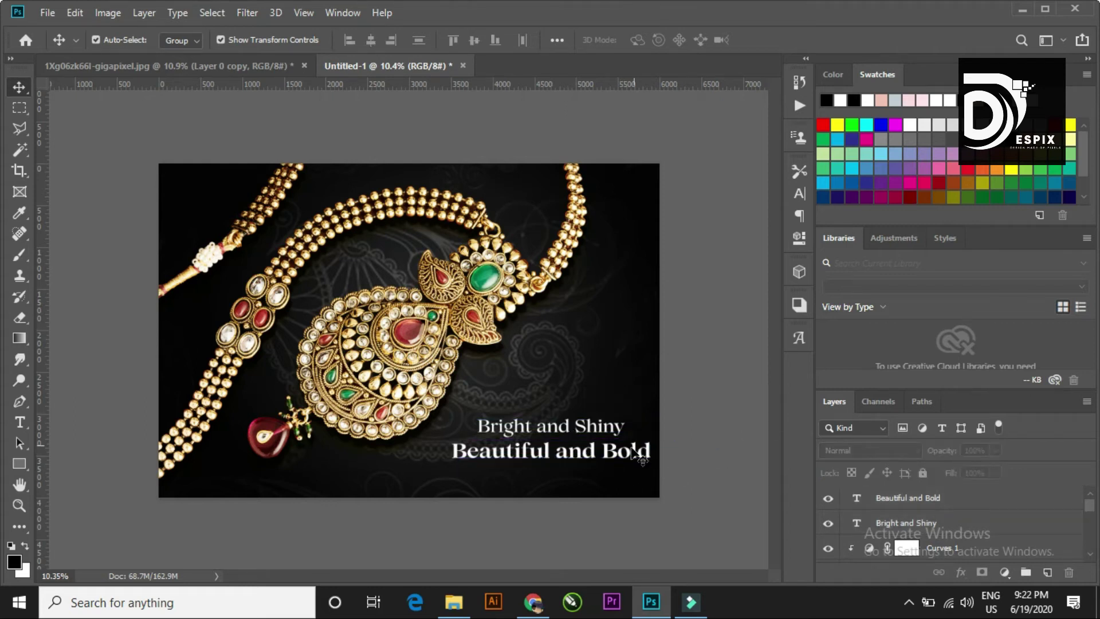
pyautogui.hotkey('ctrl', '+')
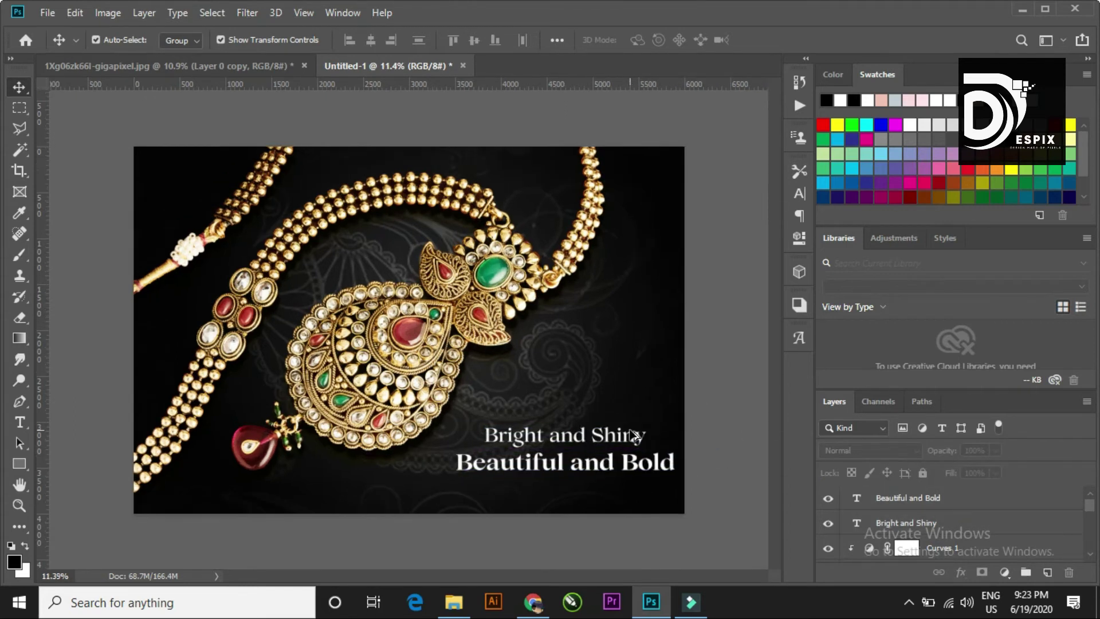
pyautogui.keyDown('ctrl'); pyautogui.click(677, 439); pyautogui.keyUp('ctrl')
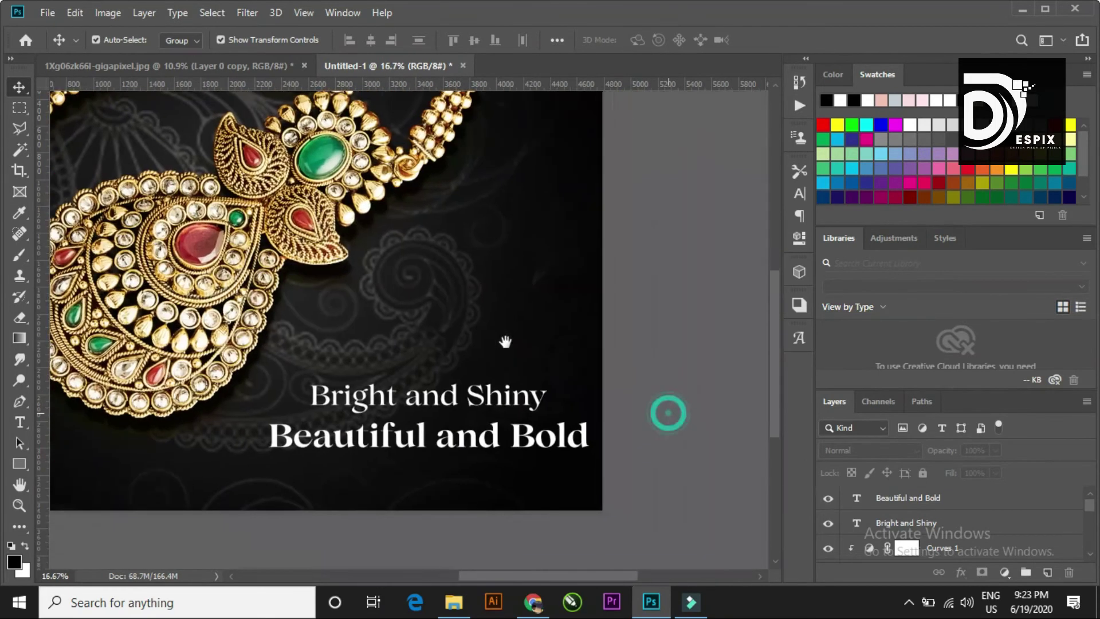
pyautogui.click(464, 439)
pyautogui.moveTo(476, 395); pyautogui.dragTo(473, 400)
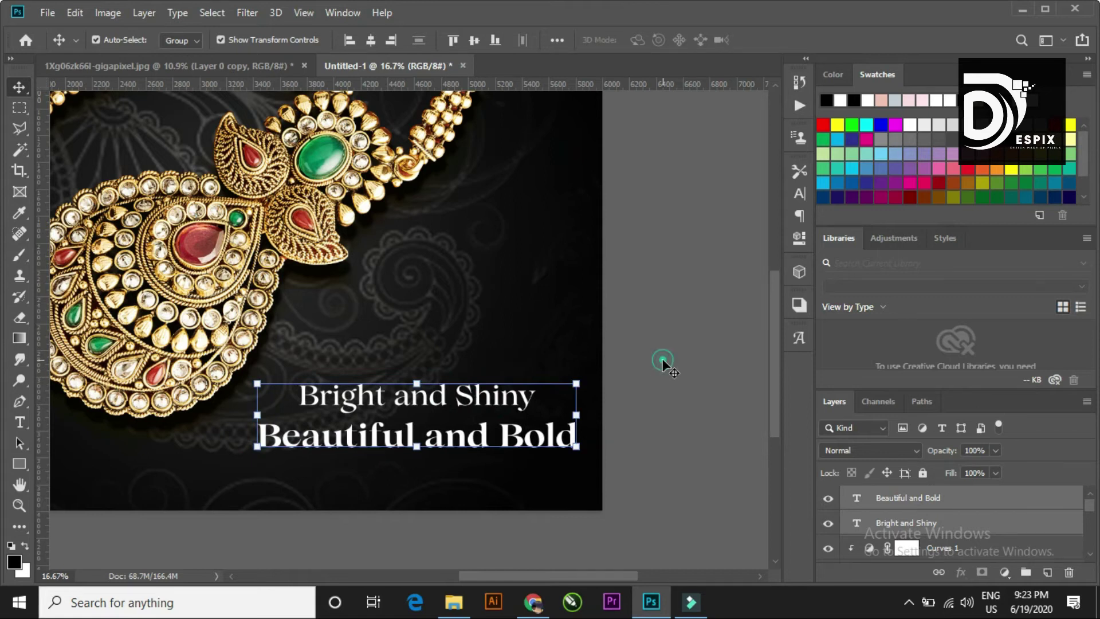
pyautogui.click(661, 361)
pyautogui.scroll(-2, 474, 408)
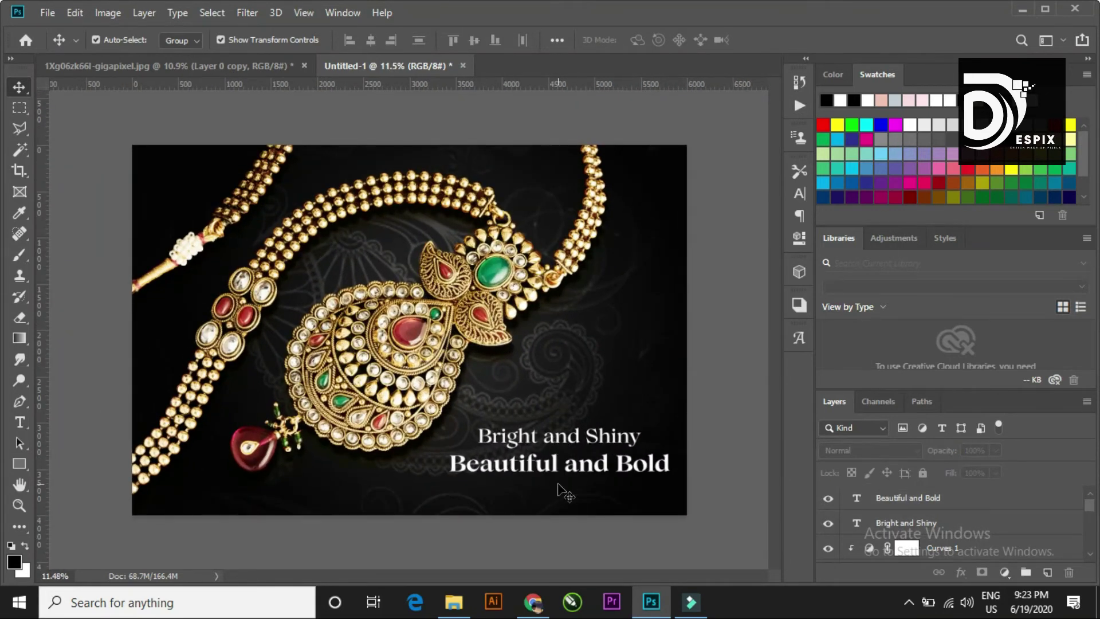
pyautogui.click(591, 444)
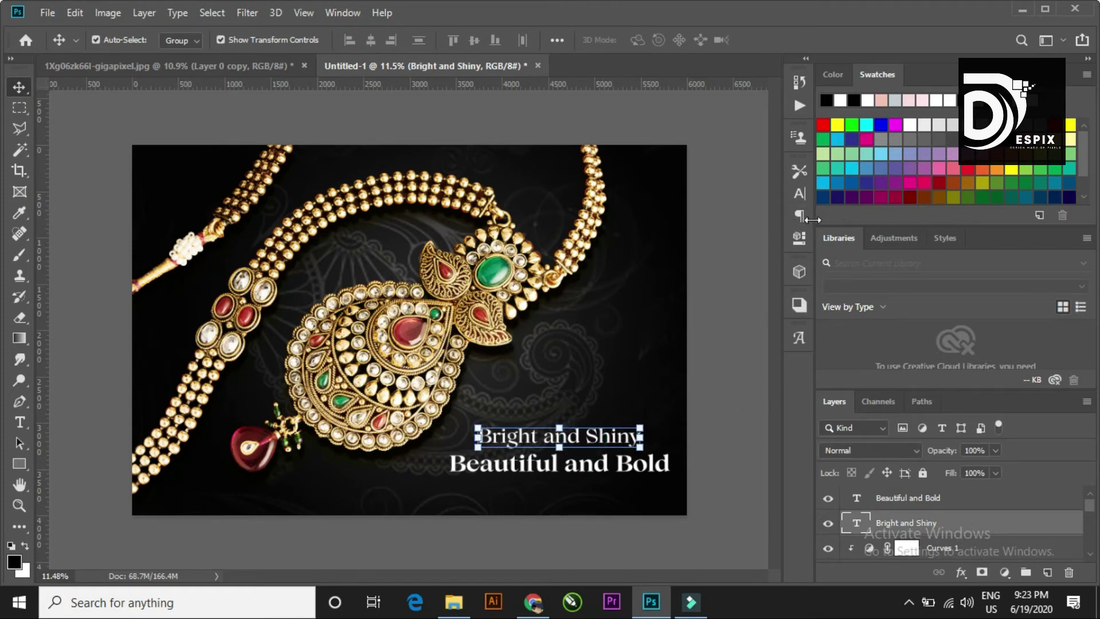
# - Colour 'Bright and Shiny' with gold sampled from the necklace, boosted to a brighter, richer gold
pyautogui.click(799, 193)
pyautogui.click(756, 262)
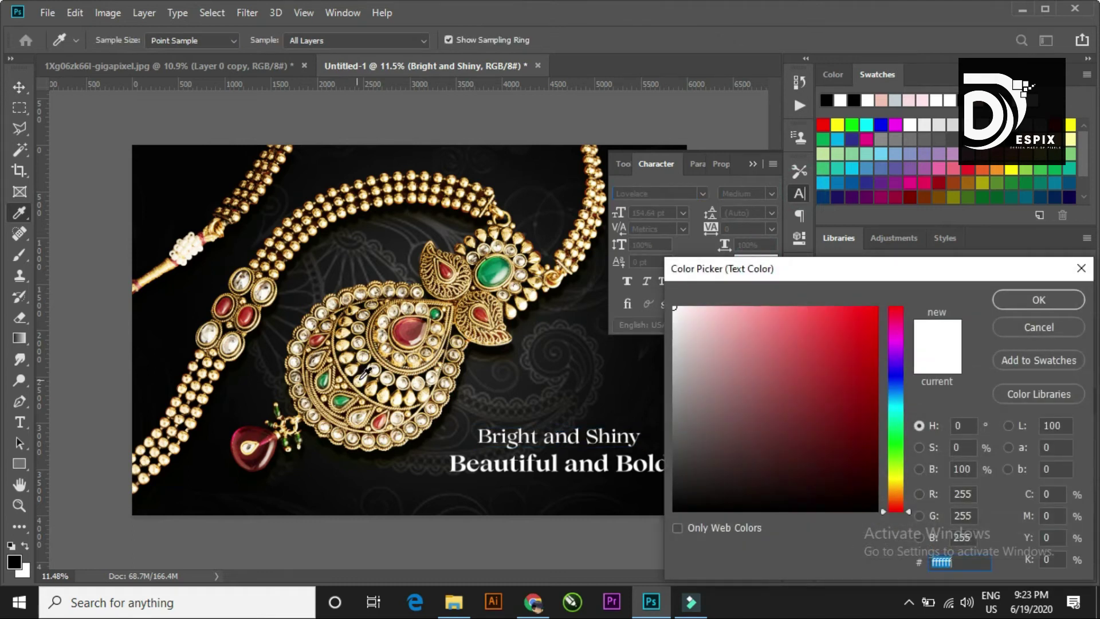
pyautogui.click(364, 374)
pyautogui.moveTo(740, 316); pyautogui.dragTo(814, 321)
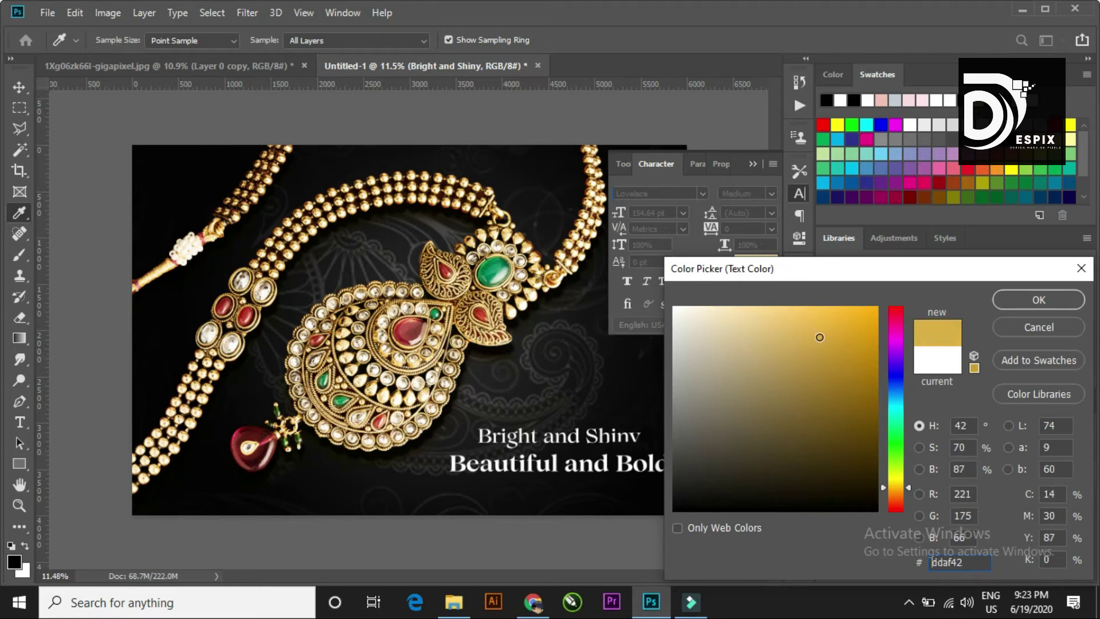
pyautogui.click(1038, 299)
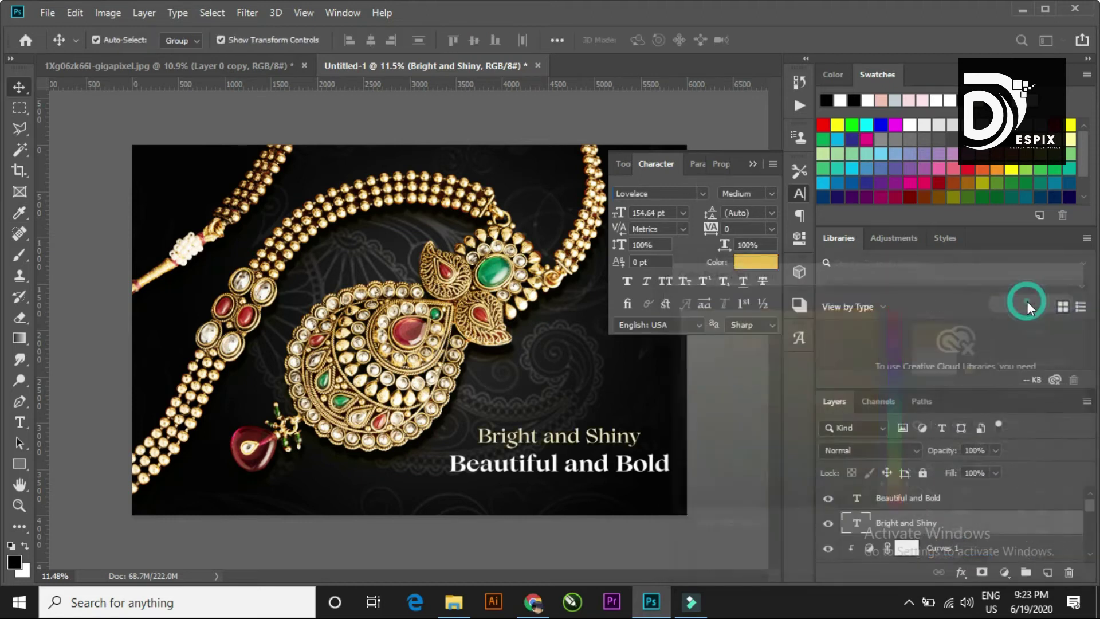
pyautogui.click(755, 265)
pyautogui.moveTo(812, 318); pyautogui.dragTo(839, 309)
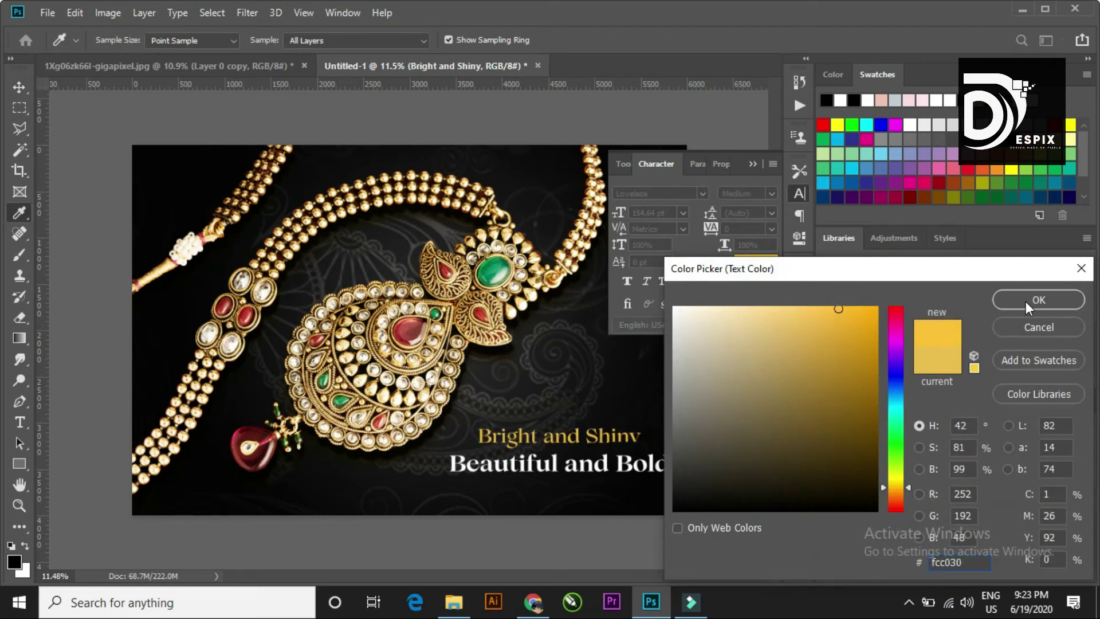
pyautogui.click(1028, 308)
pyautogui.click(754, 169)
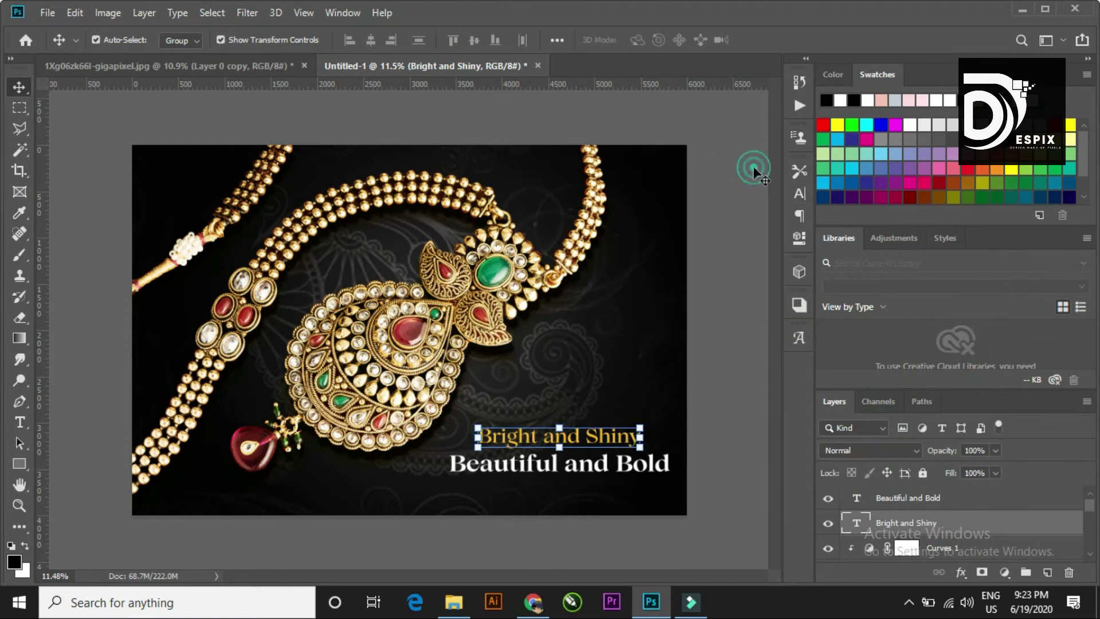
pyautogui.click(674, 137)
pyautogui.hotkey('ctrl', '0')
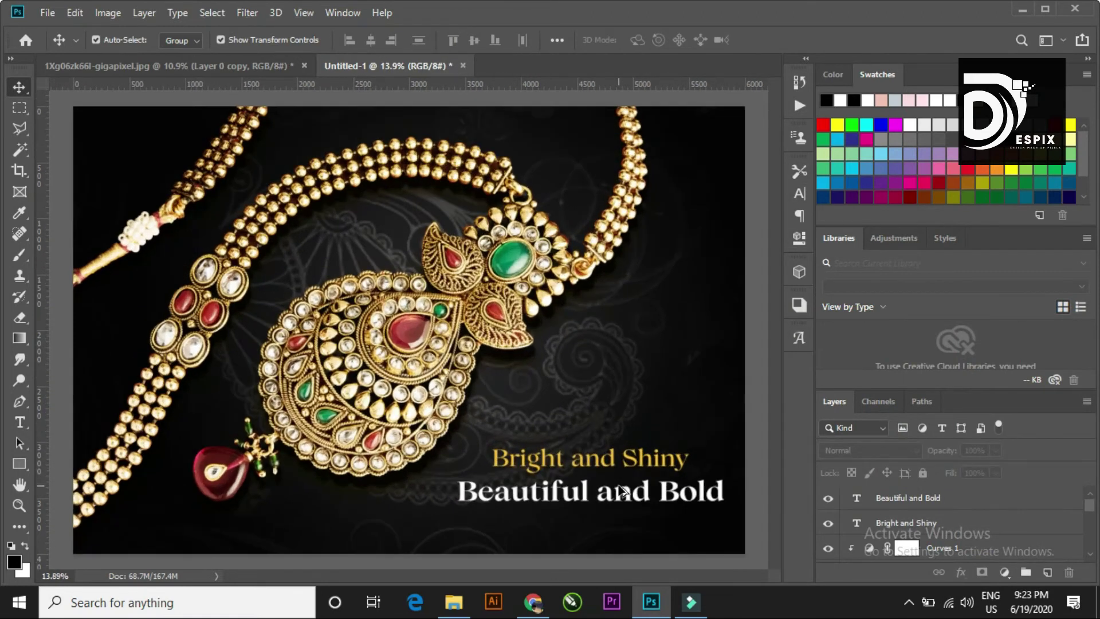
# - Nudge 'Beautiful and Bold' up a few pixels and re-centre it under 'Bright and Shiny'
pyautogui.scroll(1, 596, 379)
pyautogui.scroll(1, 596, 378)
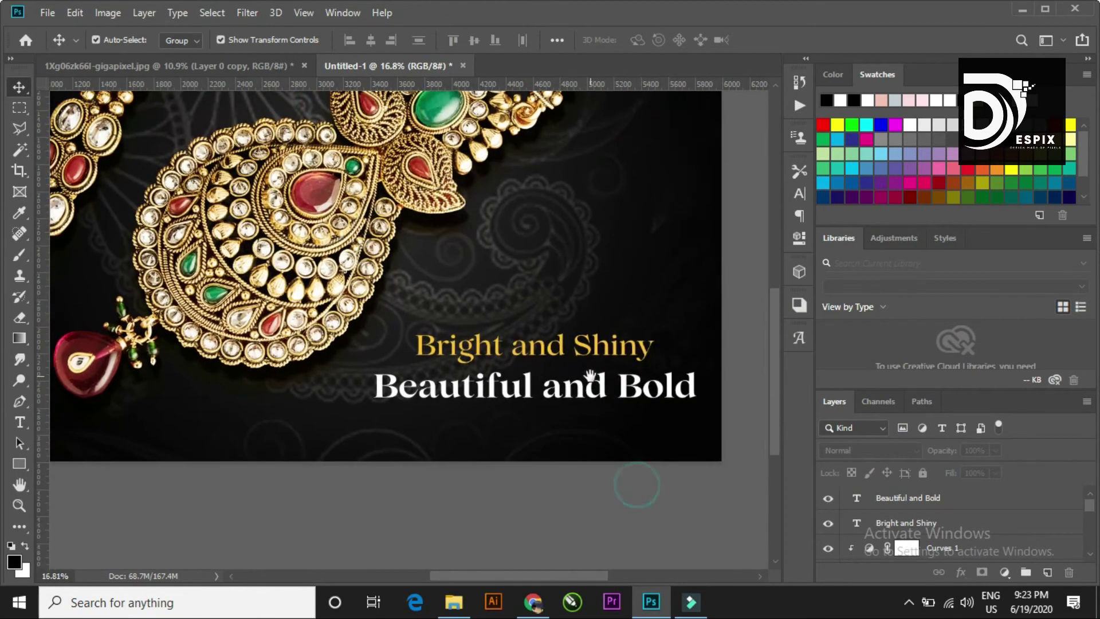
pyautogui.click(555, 391)
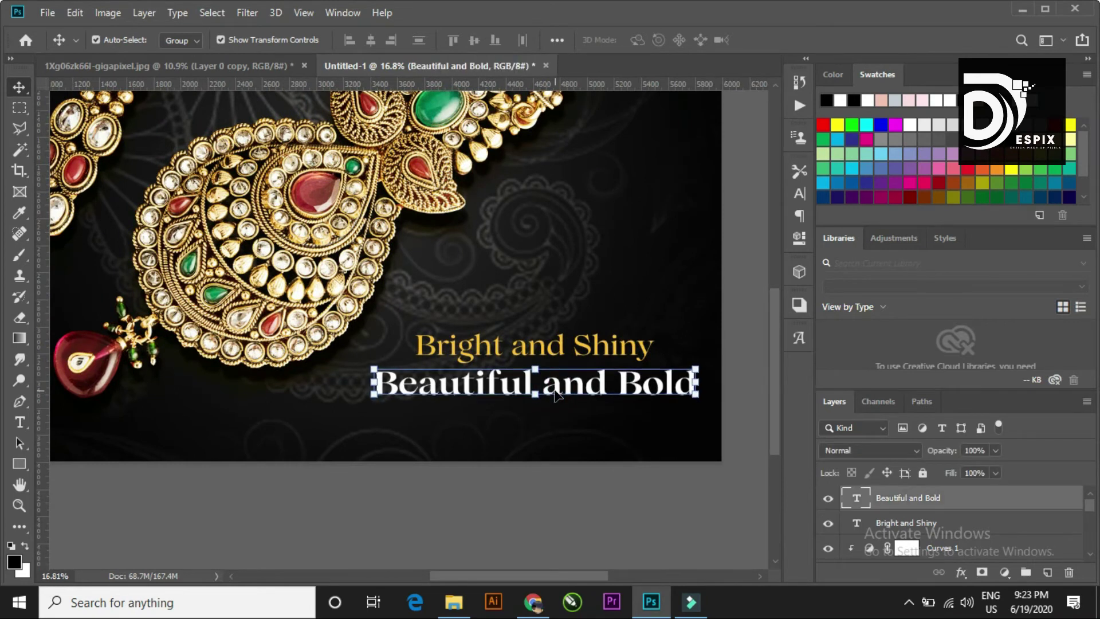
pyautogui.moveTo(556, 391); pyautogui.dragTo(554, 389)
pyautogui.press('Up')
pyautogui.press('Up')
pyautogui.press('Up')
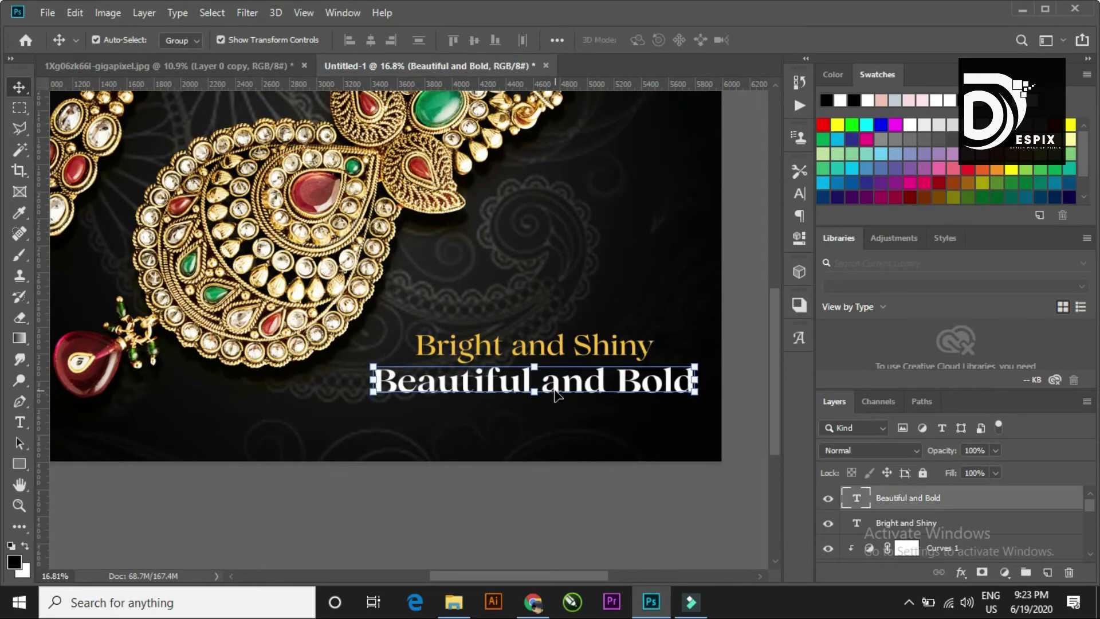
pyautogui.keyDown('shift'); pyautogui.click(576, 348); pyautogui.keyUp('shift')
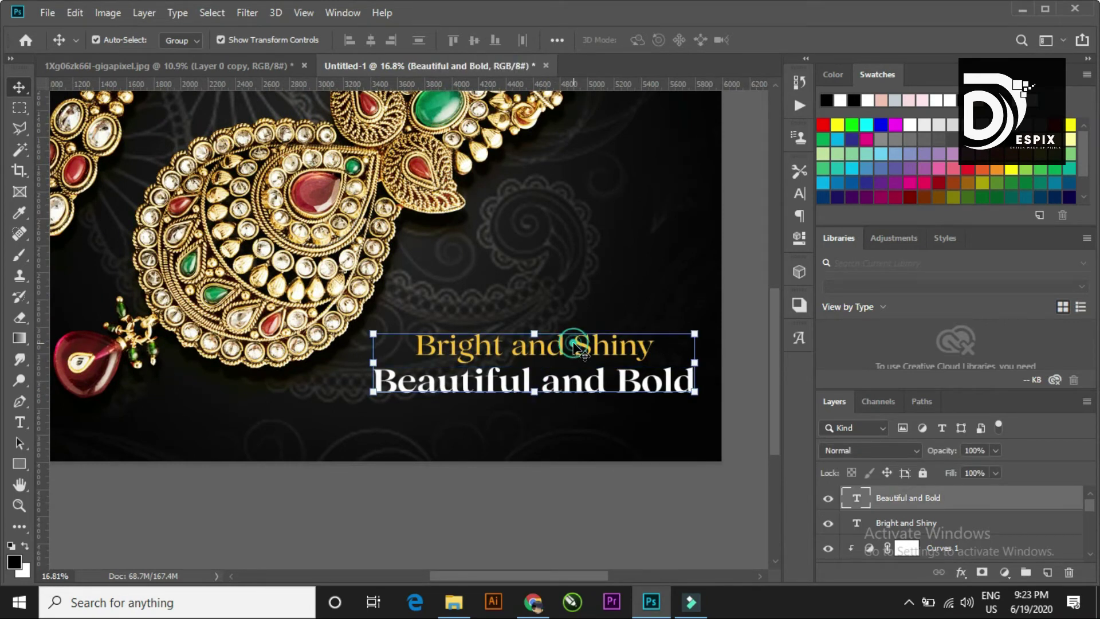
pyautogui.click(373, 40)
pyautogui.click(738, 306)
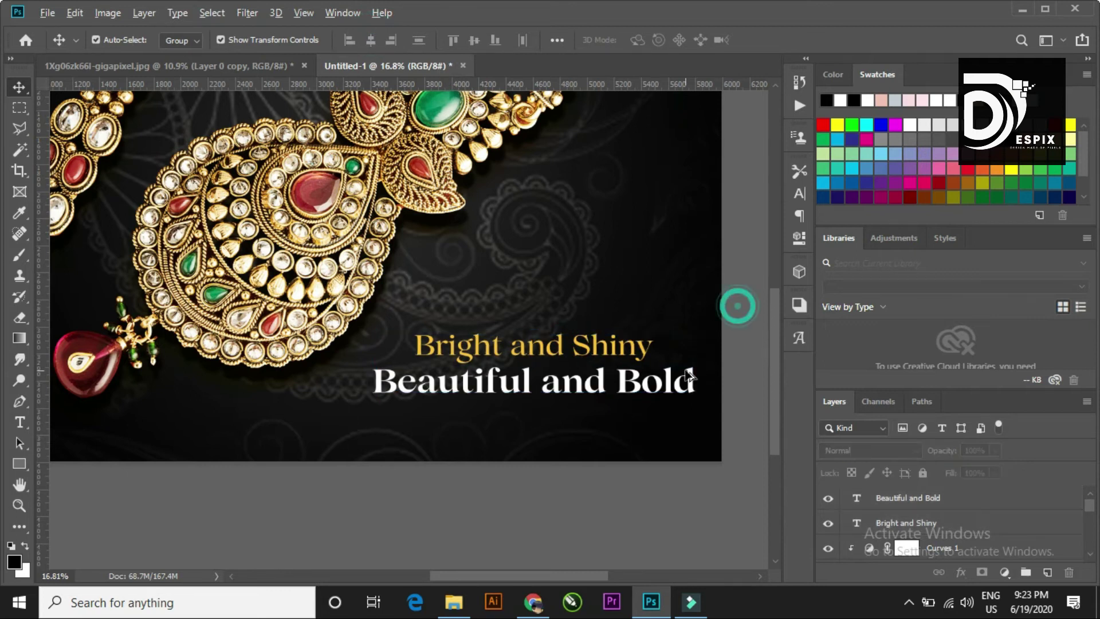
pyautogui.scroll(-5, 689, 376)
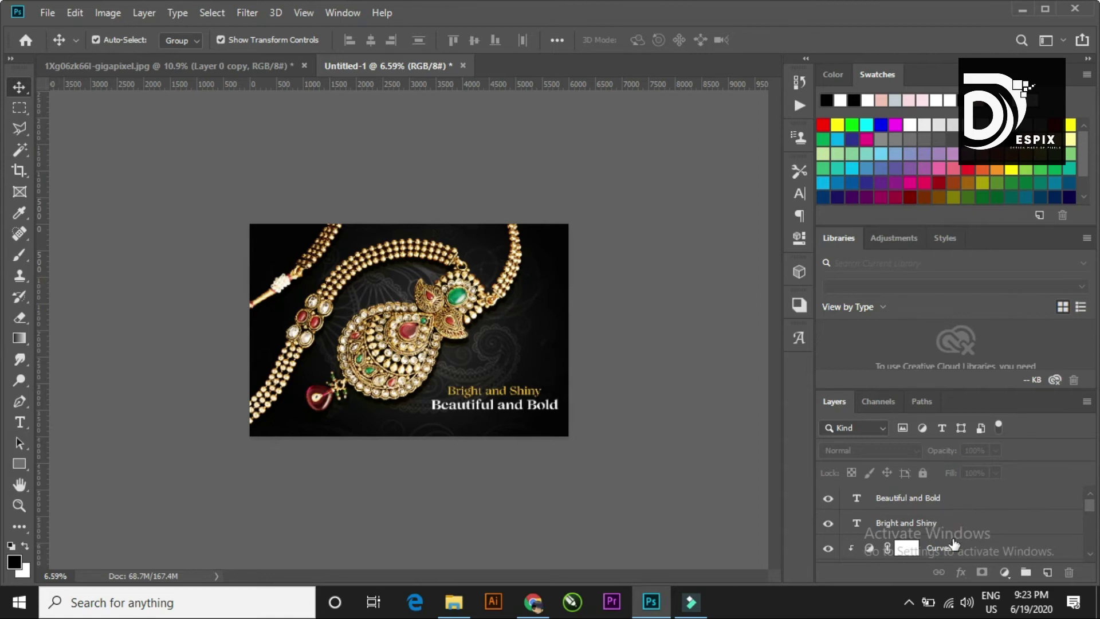
# - Add a new empty layer above the Curves 1 adjustment
pyautogui.click(983, 523)
pyautogui.click(983, 544)
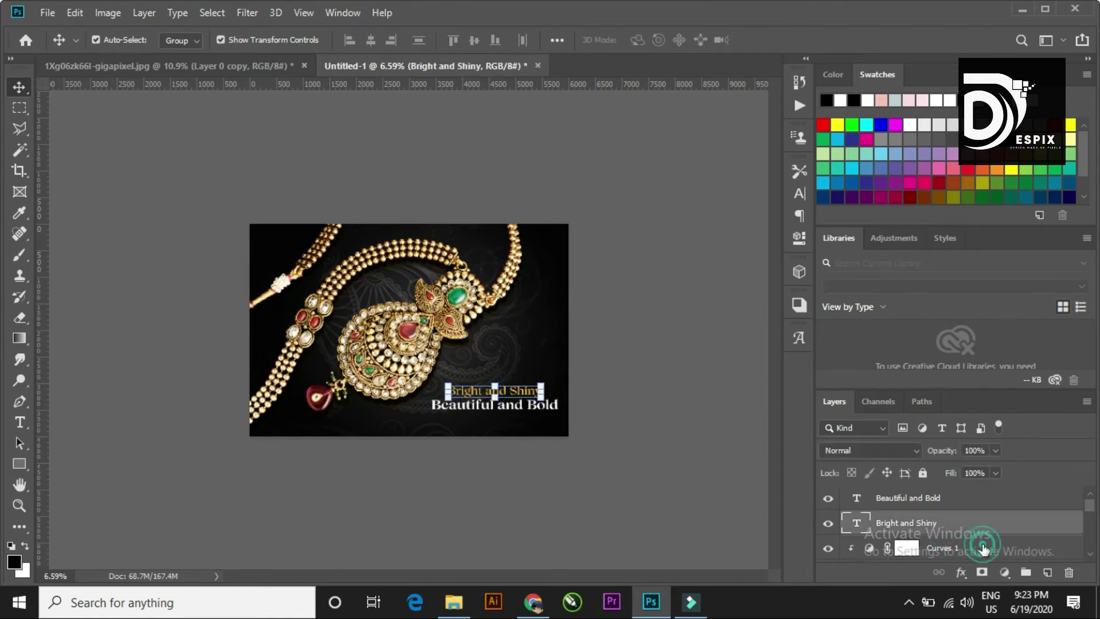
pyautogui.click(1047, 573)
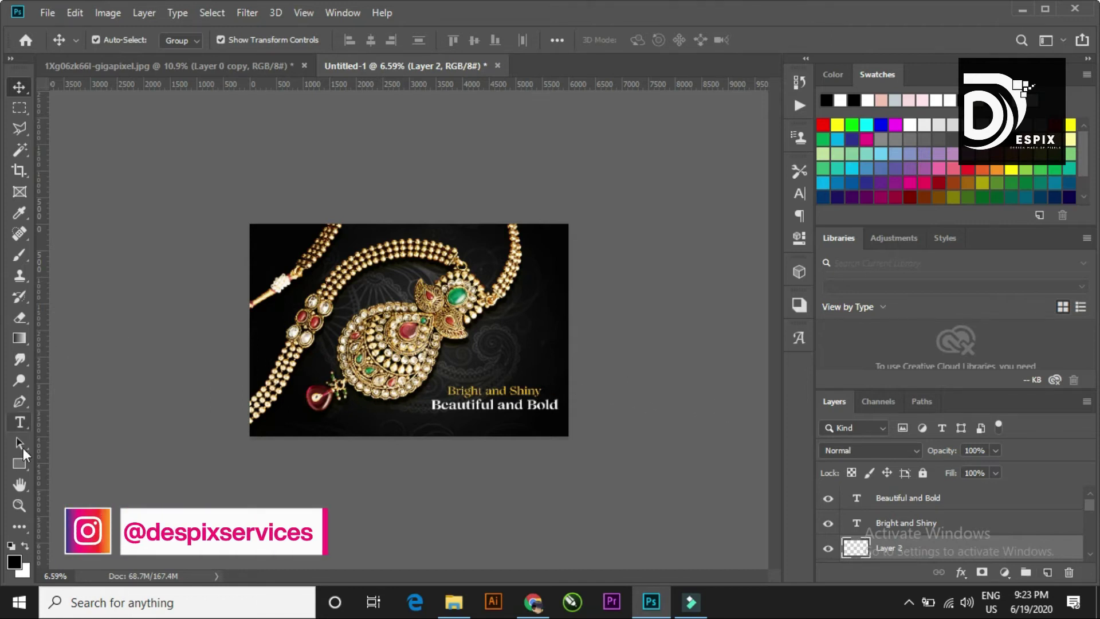
pyautogui.scroll(-2, 886, 513)
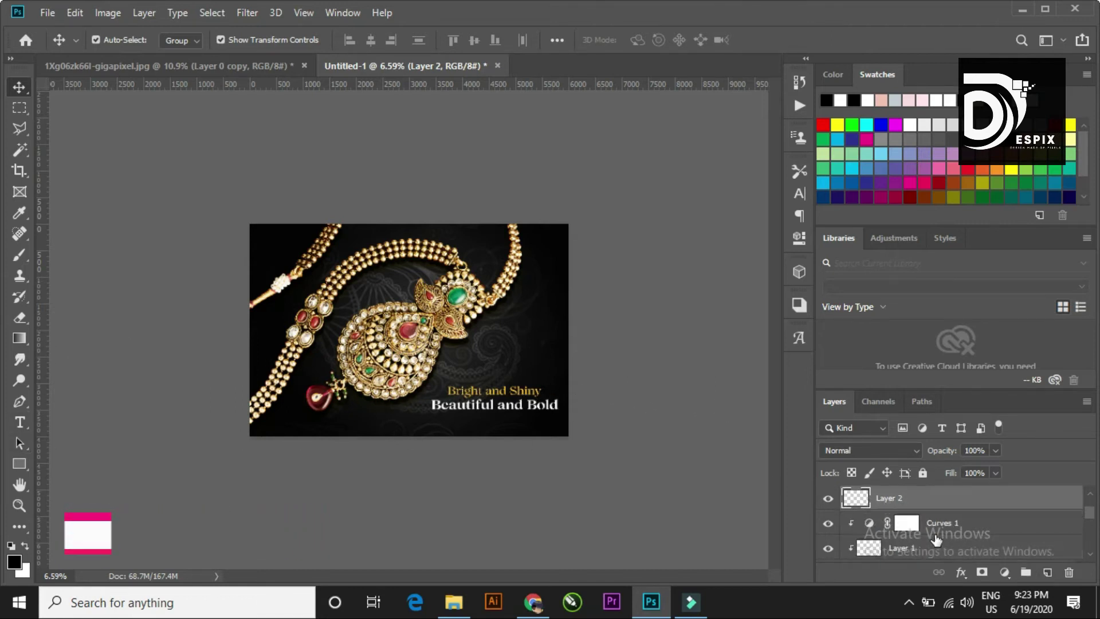
pyautogui.scroll(1, 885, 513)
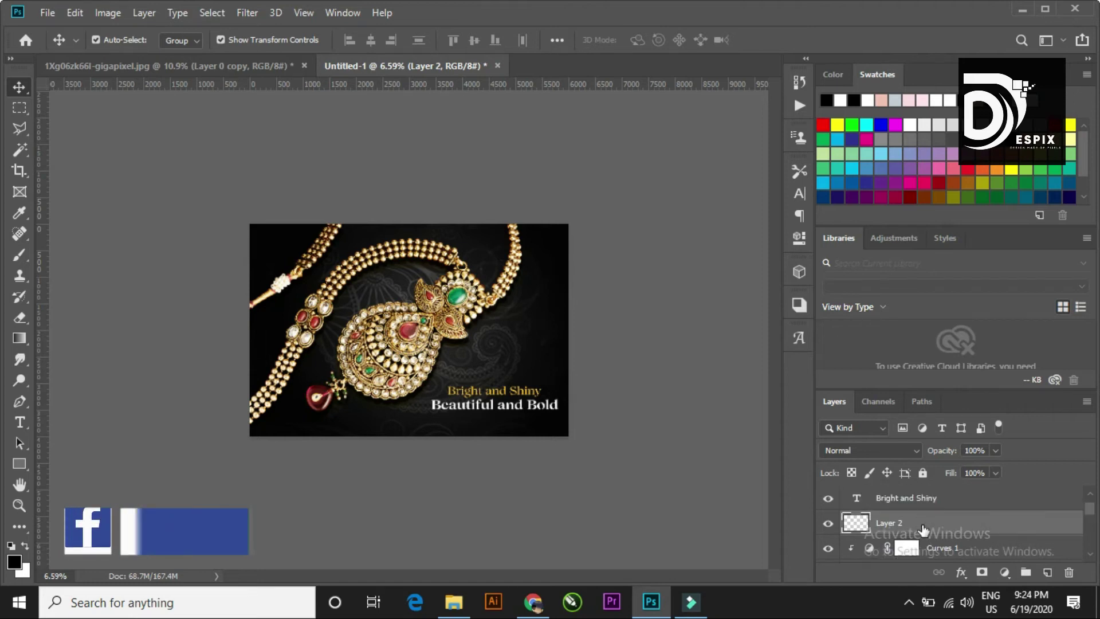
# - Switch to the soft Brush and enlarge it to about 2400 px
pyautogui.press('b')
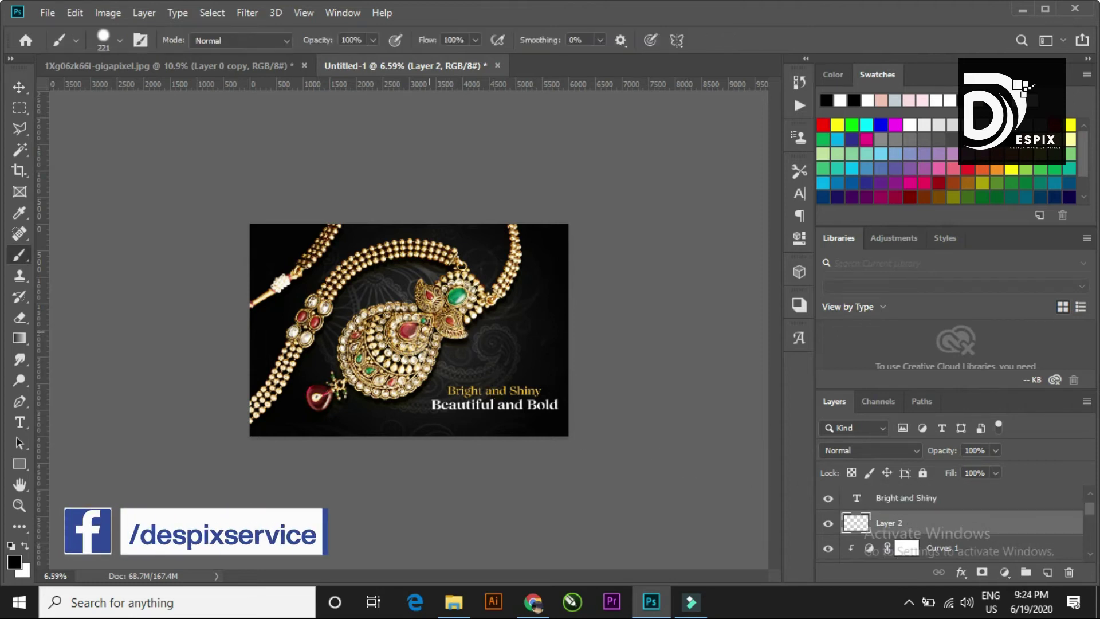
pyautogui.moveTo(367, 326); pyautogui.dragTo(486, 349)
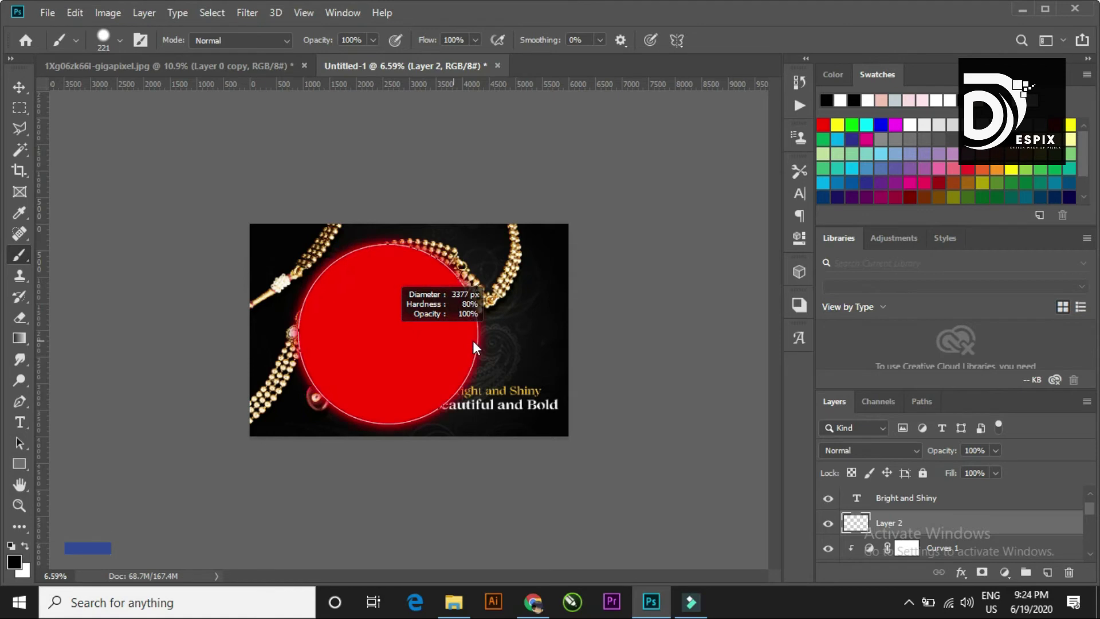
pyautogui.moveTo(485, 344)
pyautogui.mouseDown()
pyautogui.moveTo(439, 339)
pyautogui.moveTo(431, 348)
pyautogui.moveTo(471, 356)
pyautogui.moveTo(440, 360)
pyautogui.moveTo(526, 357)
pyautogui.moveTo(435, 350)
pyautogui.moveTo(471, 361)
pyautogui.moveTo(470, 80)
pyautogui.mouseUp()
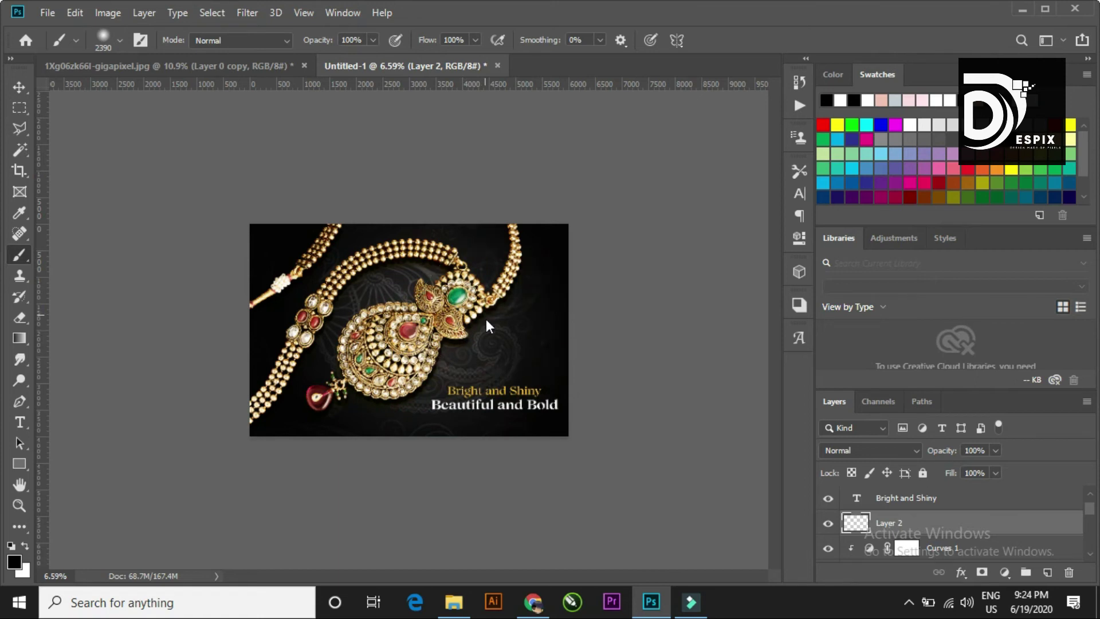
pyautogui.click(454, 602)
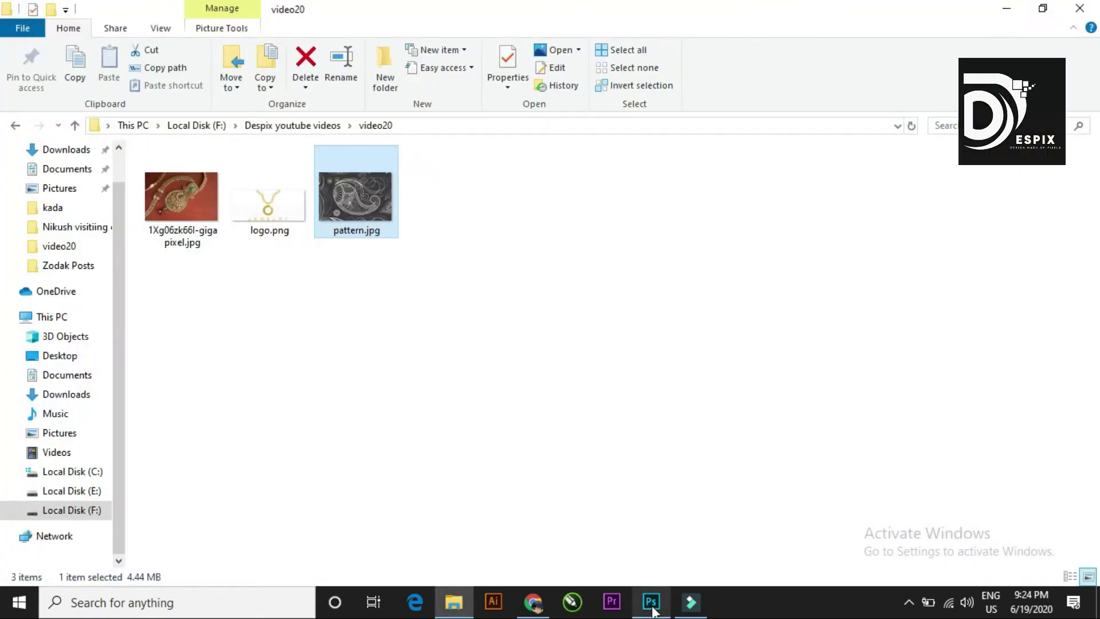
pyautogui.click(651, 602)
pyautogui.moveTo(435, 341); pyautogui.dragTo(446, 62)
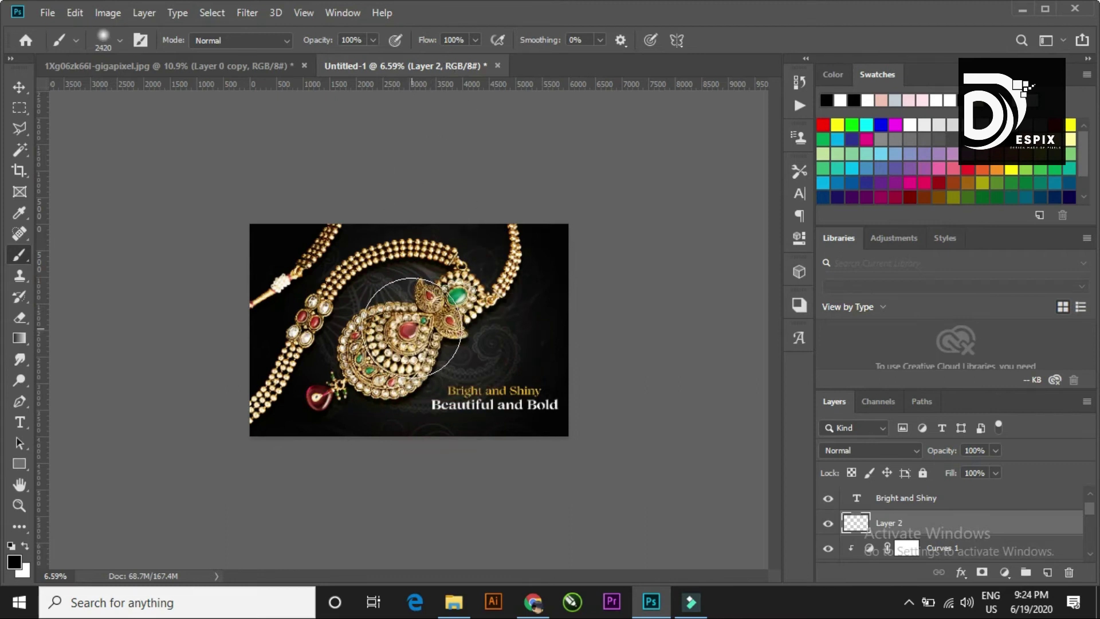
# - Sample the gold of the Bright and Shiny text and dab one glow over the pendant
pyautogui.scroll(3, 479, 405)
pyautogui.scroll(2, 527, 466)
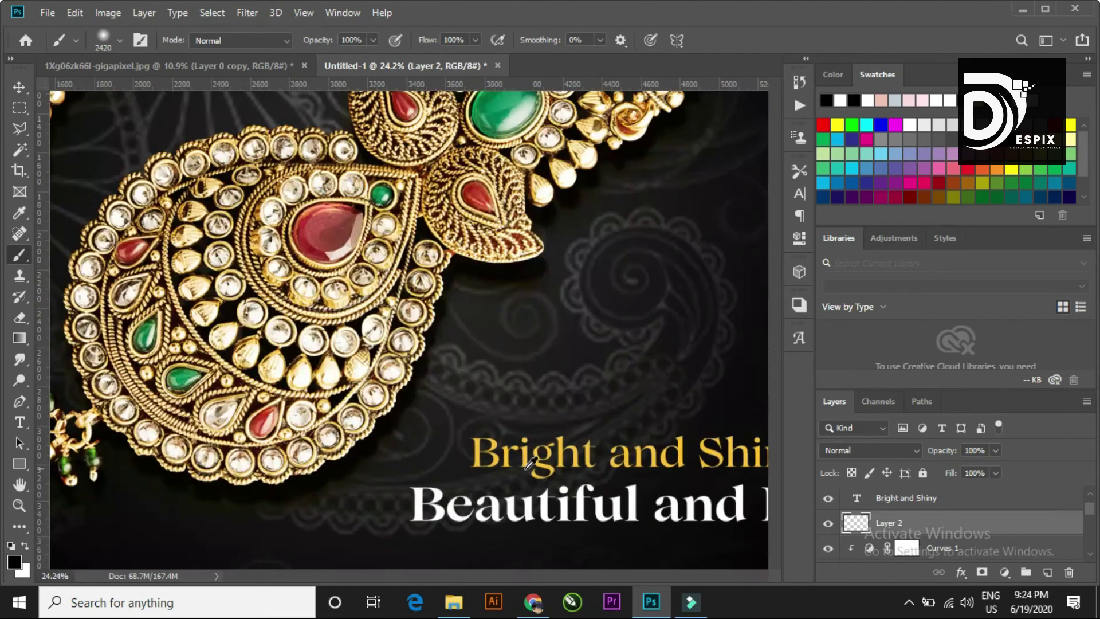
pyautogui.scroll(2, 536, 459)
pyautogui.scroll(2, 545, 453)
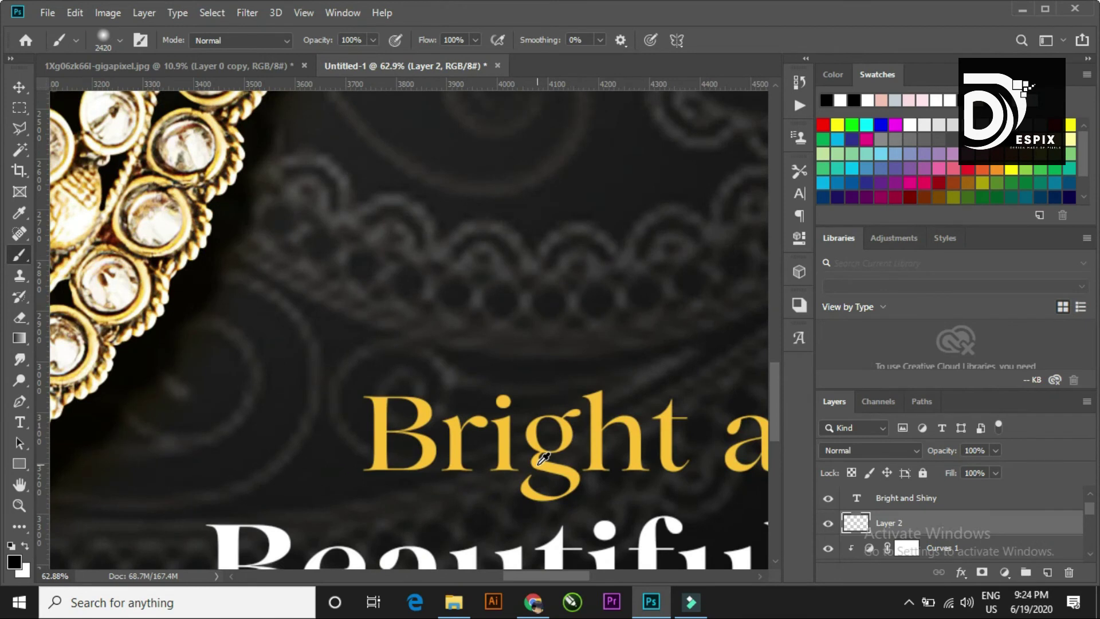
pyautogui.keyDown('alt'); pyautogui.click(543, 458); pyautogui.keyUp('alt')
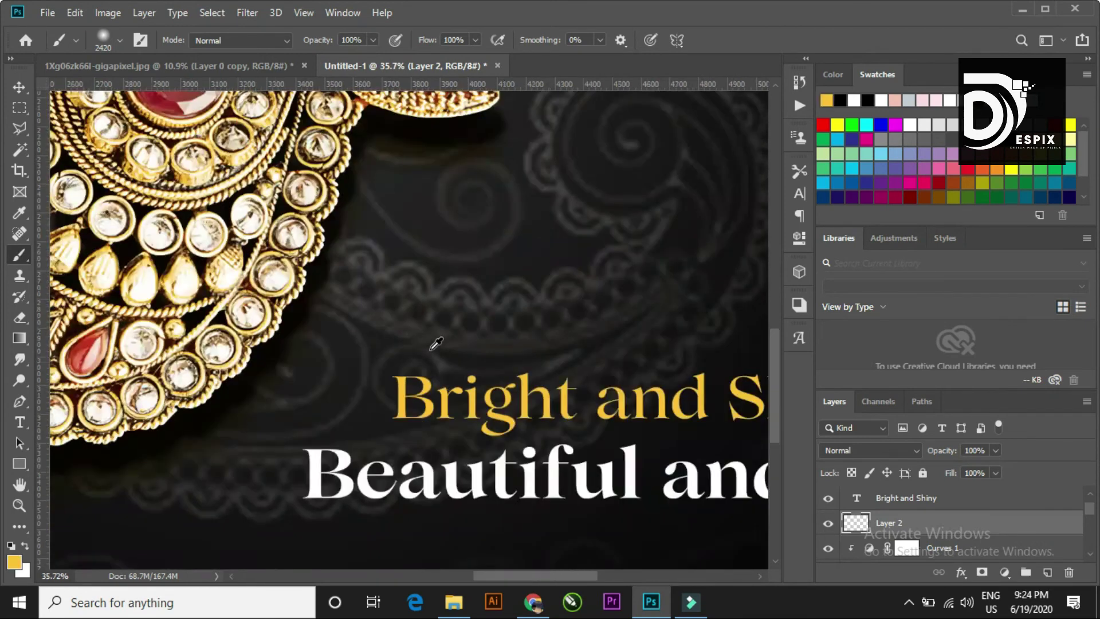
pyautogui.scroll(-3, 437, 344)
pyautogui.scroll(-3, 427, 321)
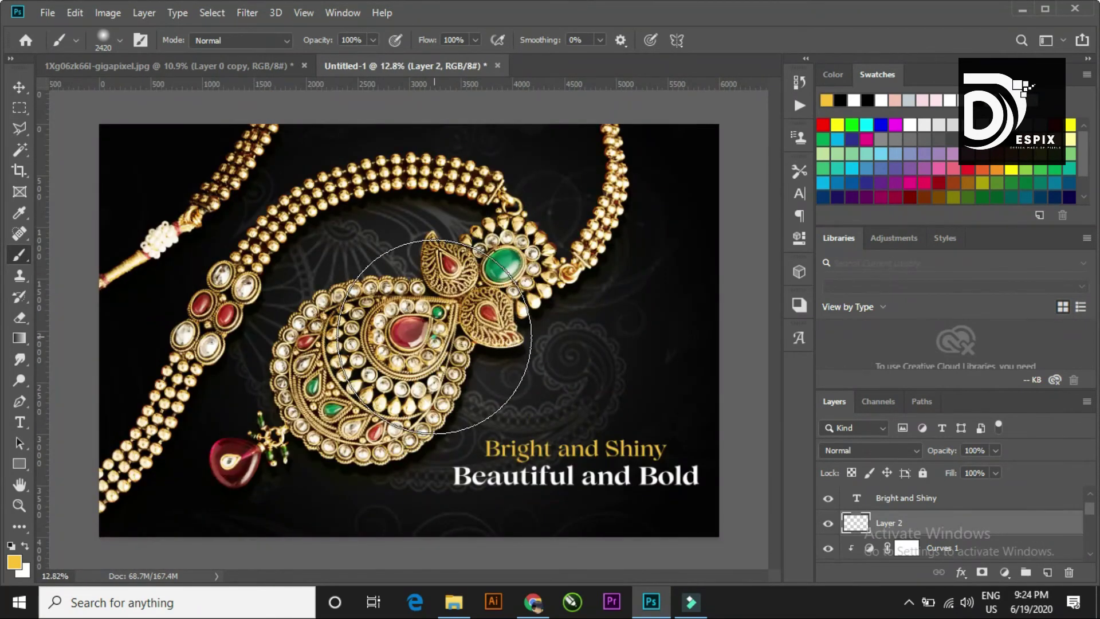
pyautogui.click(433, 337)
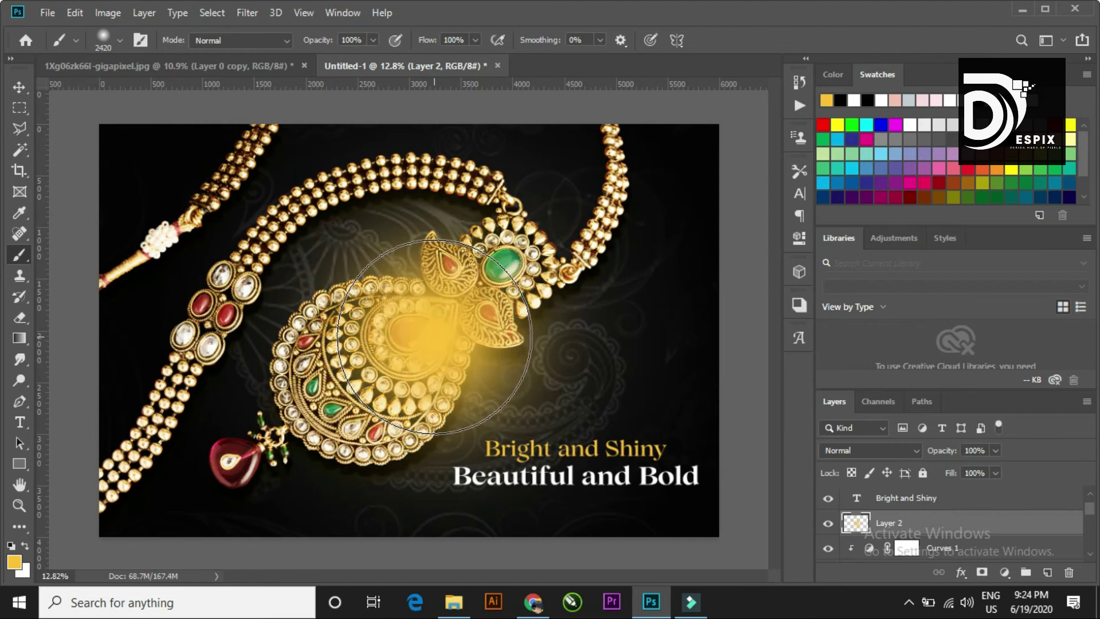
# - Free-transform the glow into a thin, narrow line just beneath Beautiful and Bold
pyautogui.hotkey('ctrl', 't')
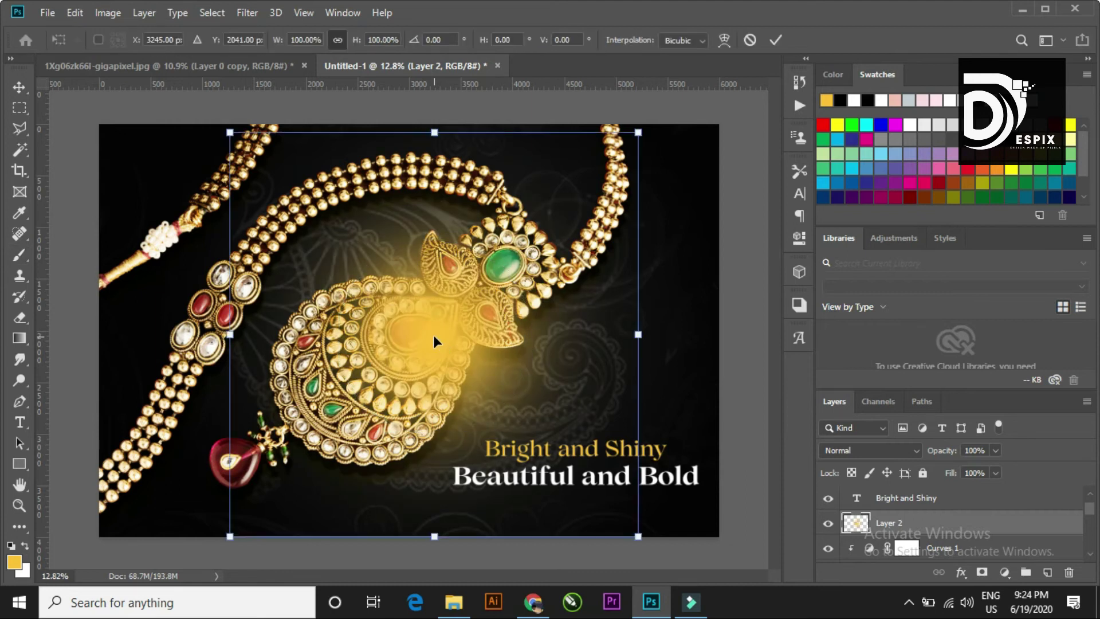
pyautogui.moveTo(435, 133); pyautogui.dragTo(426, 302)
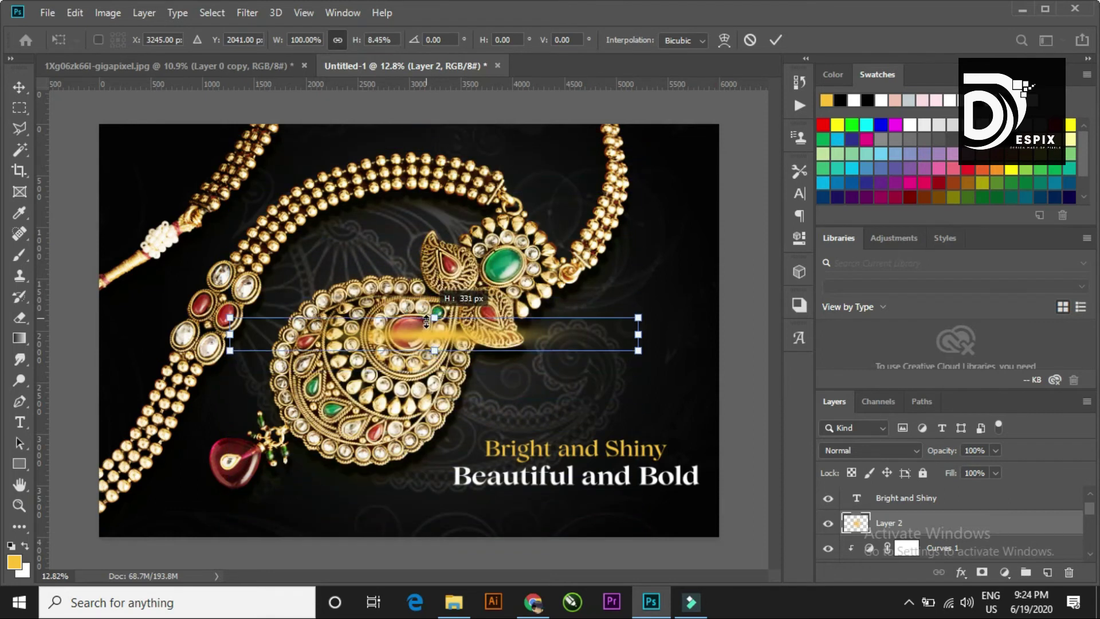
pyautogui.moveTo(427, 302)
pyautogui.mouseDown()
pyautogui.moveTo(442, 338)
pyautogui.moveTo(579, 504)
pyautogui.mouseUp()
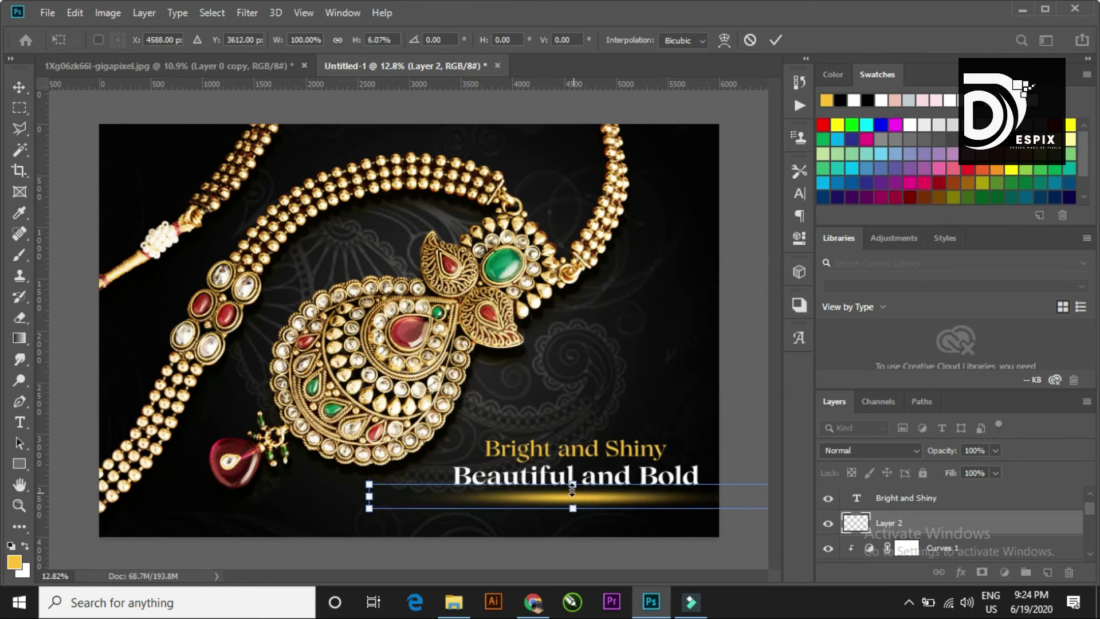
pyautogui.moveTo(578, 487); pyautogui.dragTo(580, 493)
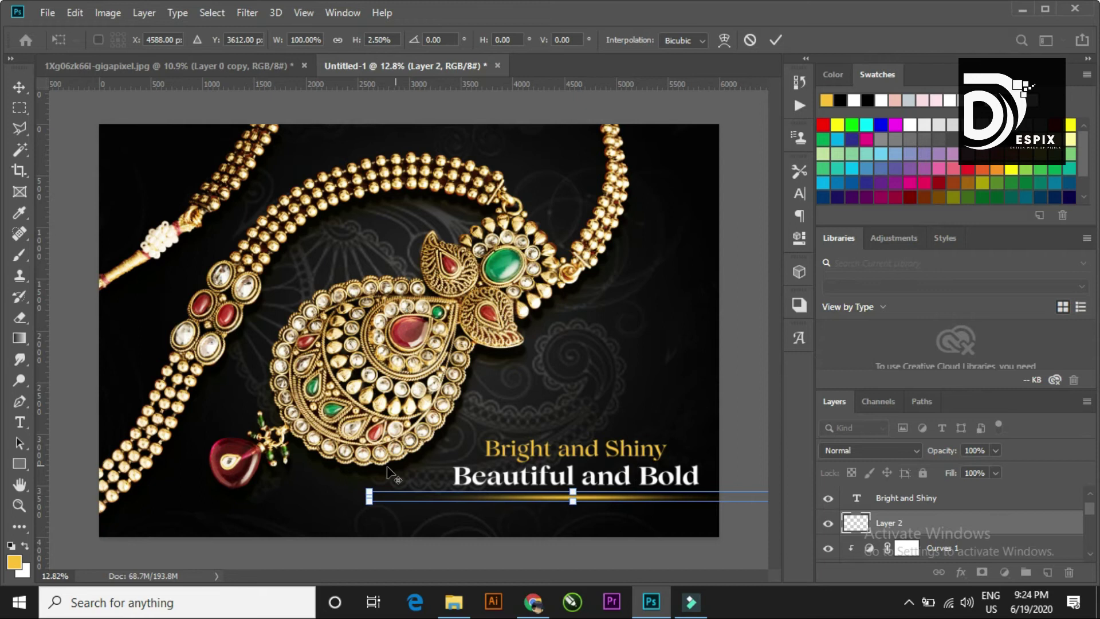
pyautogui.moveTo(370, 493); pyautogui.dragTo(448, 481)
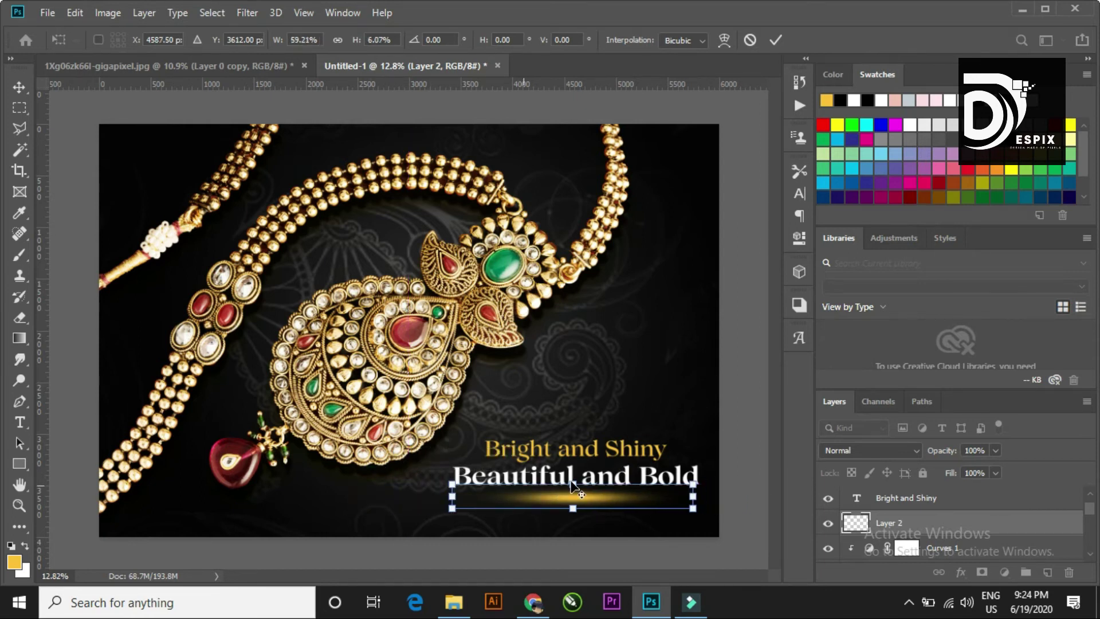
pyautogui.moveTo(573, 487); pyautogui.dragTo(573, 495)
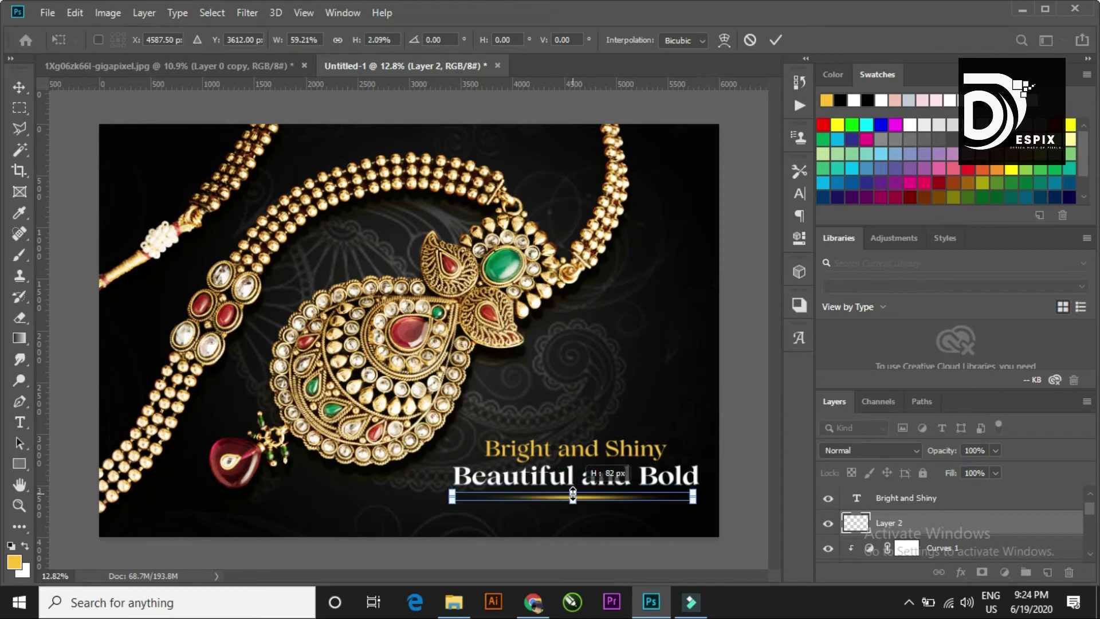
pyautogui.click(777, 40)
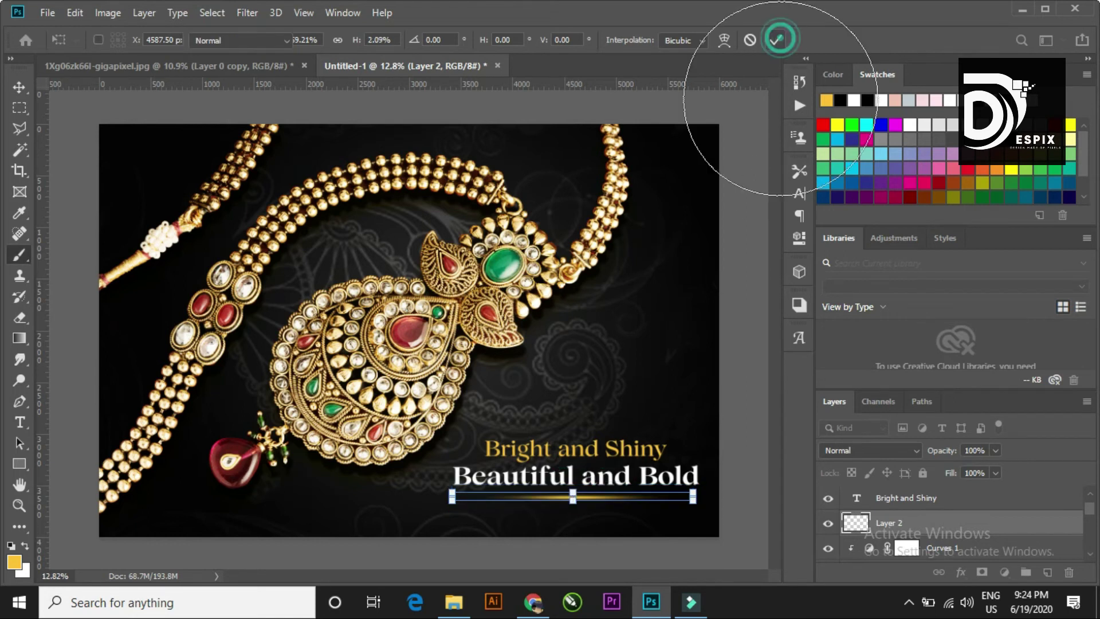
# - Transform the gold line again to make it thinner still and apply it
pyautogui.press('b')
pyautogui.click(19, 86)
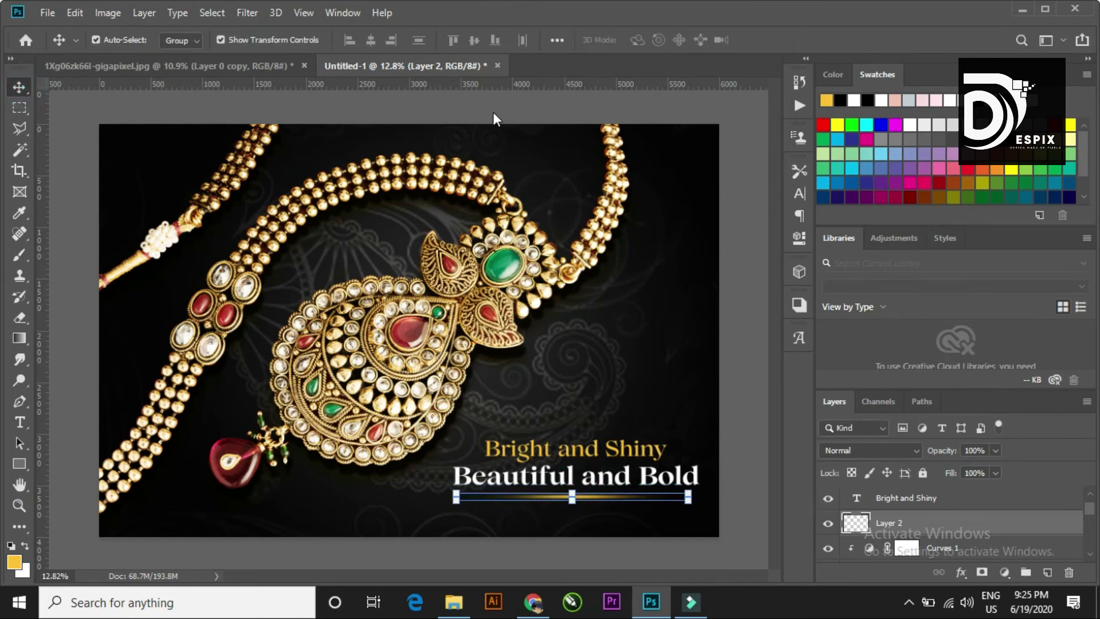
pyautogui.click(492, 106)
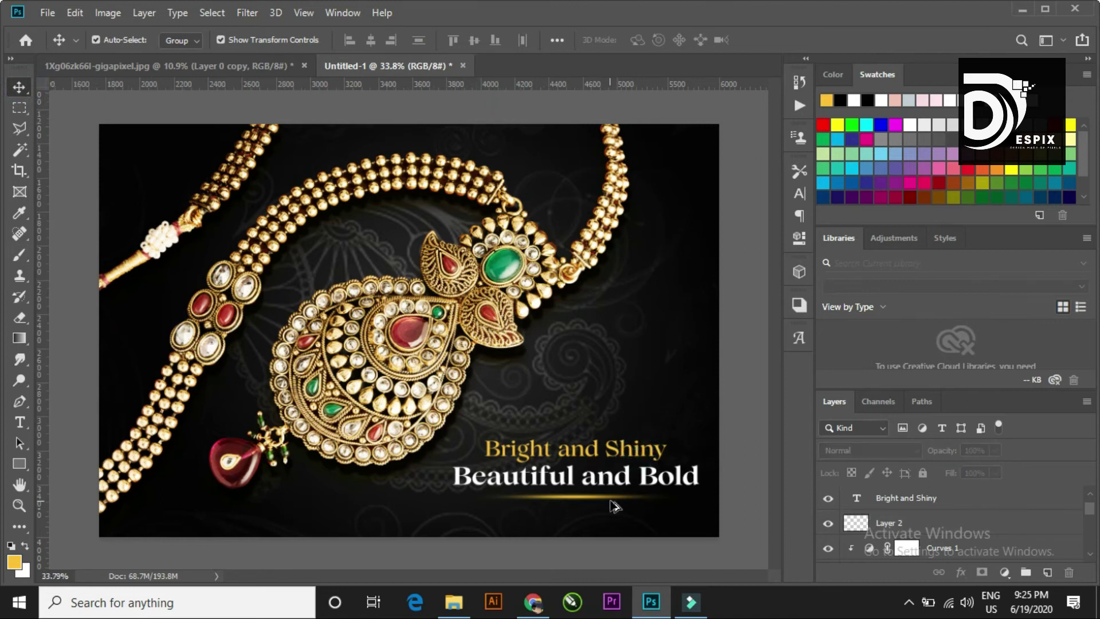
pyautogui.scroll(3, 577, 476)
pyautogui.scroll(1, 524, 356)
pyautogui.scroll(-3, 523, 356)
pyautogui.hscroll(2, 553, 367)
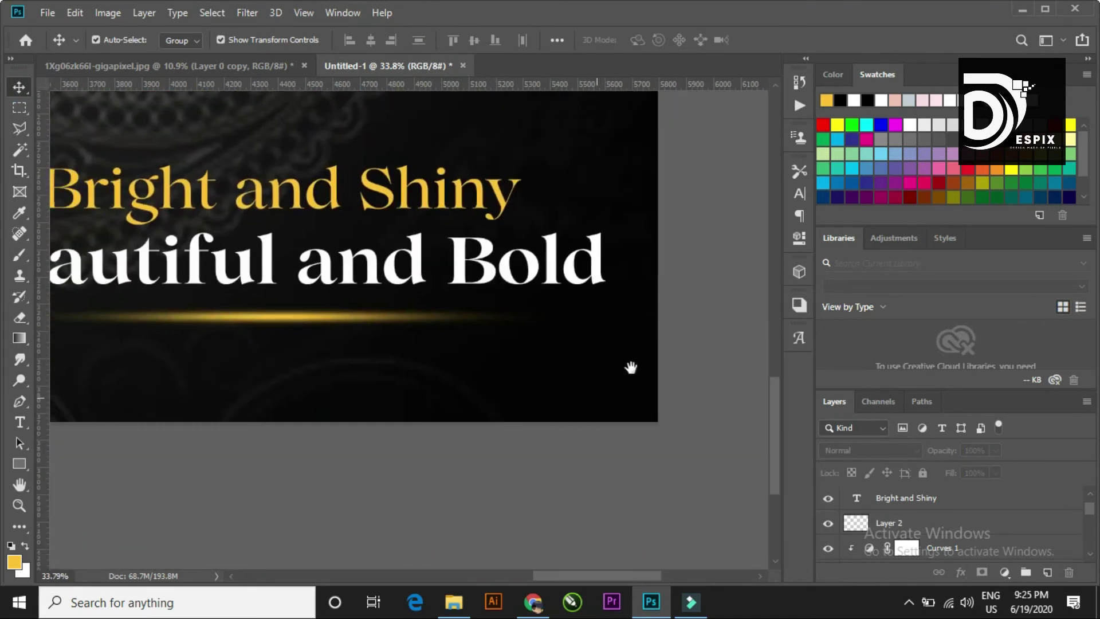
pyautogui.click(555, 368)
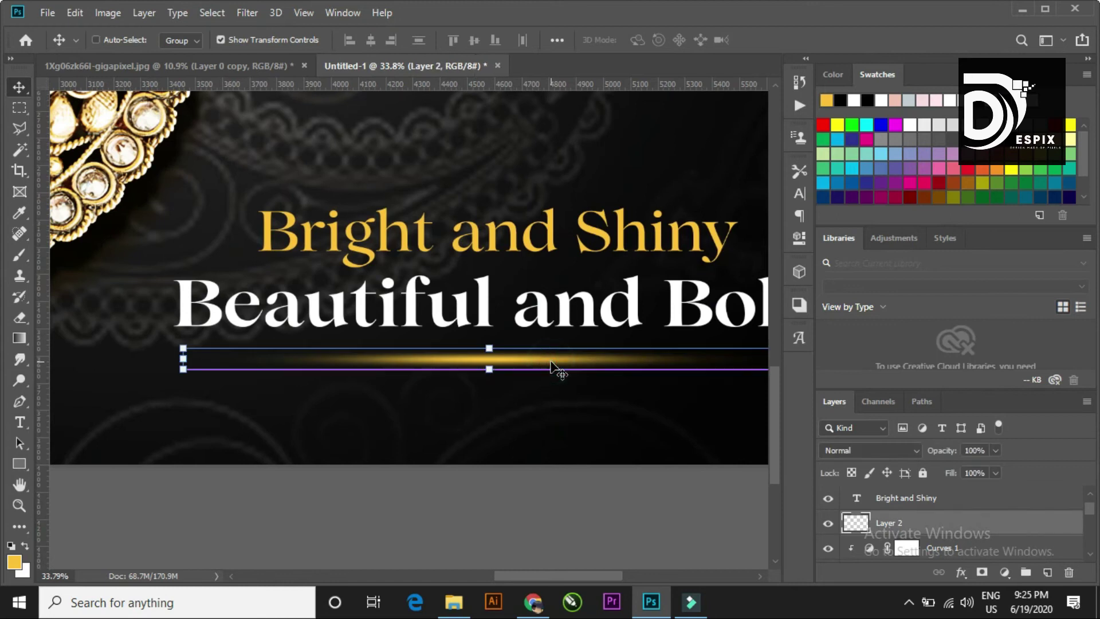
pyautogui.click(496, 350)
pyautogui.moveTo(497, 350); pyautogui.dragTo(489, 356)
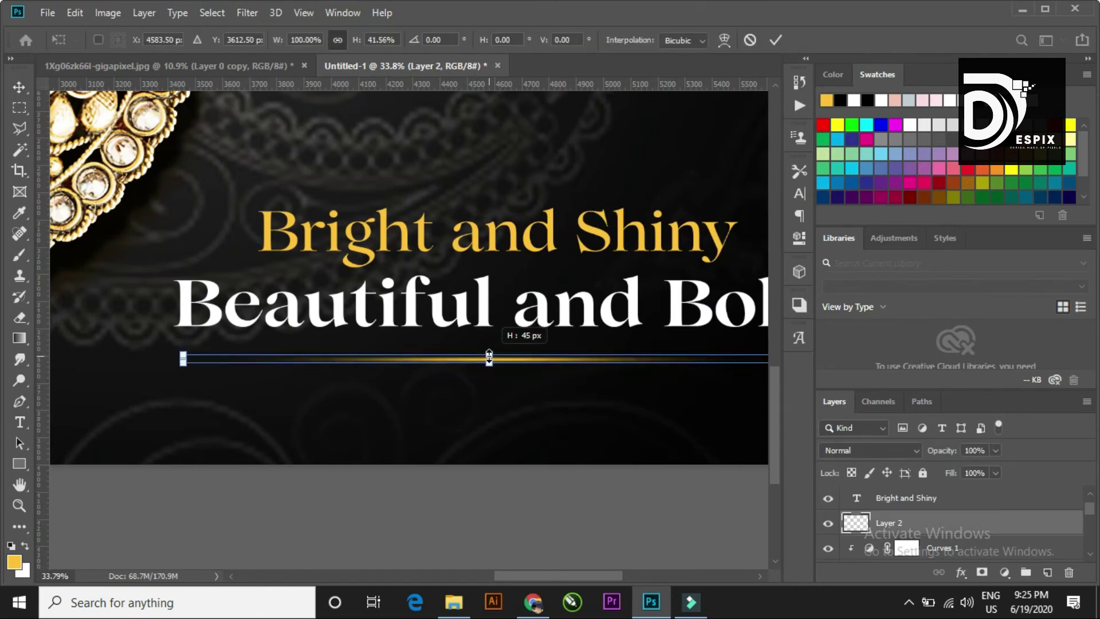
pyautogui.click(776, 39)
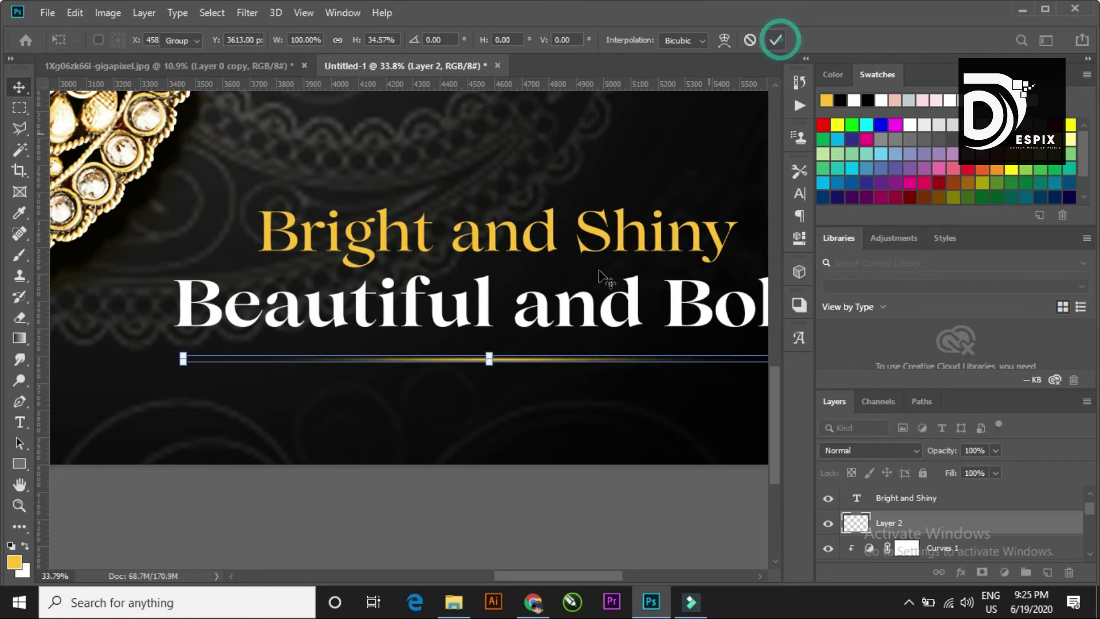
pyautogui.click(488, 491)
# - Check the gold line's placement under the tagline, then deselect the tagline text
pyautogui.hotkey('ctrl', '0')
pyautogui.scroll(-2, 545, 460)
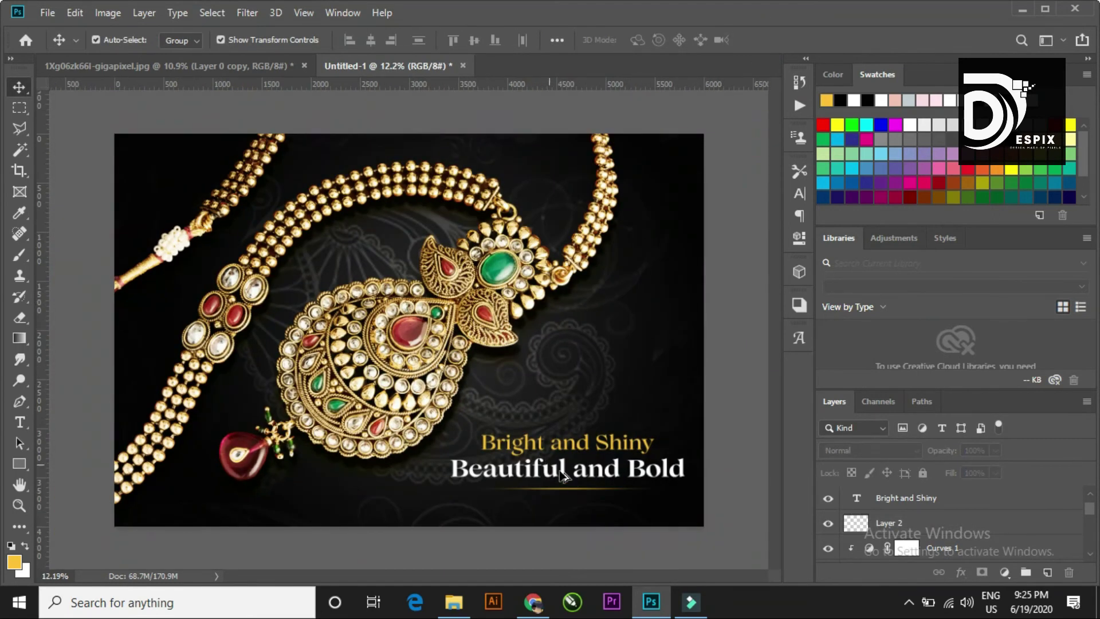
pyautogui.scroll(2, 626, 506)
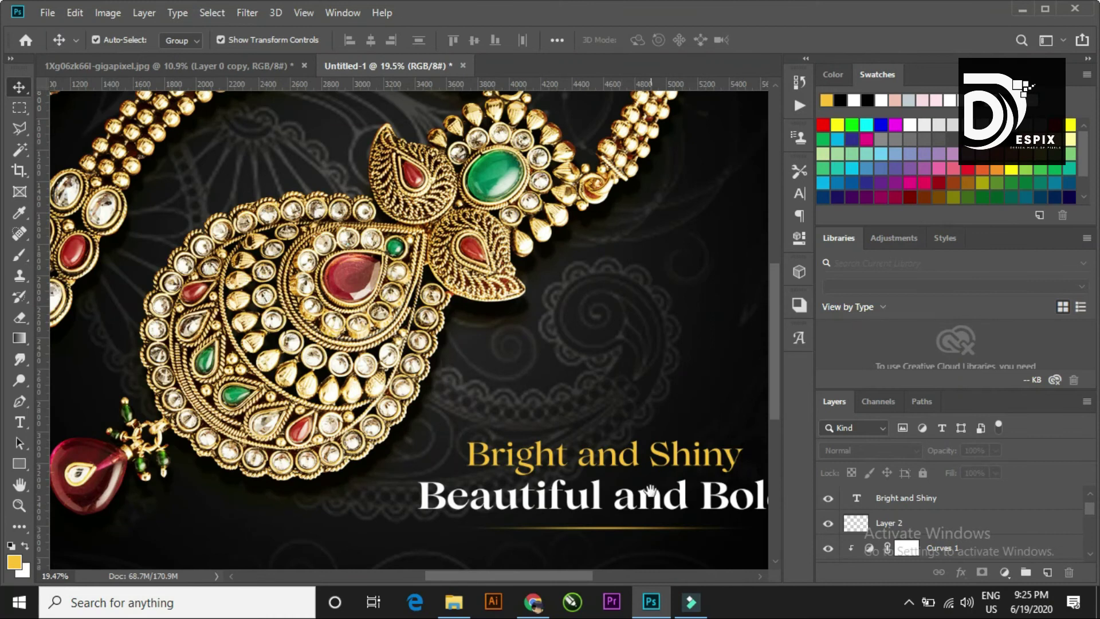
pyautogui.click(439, 466)
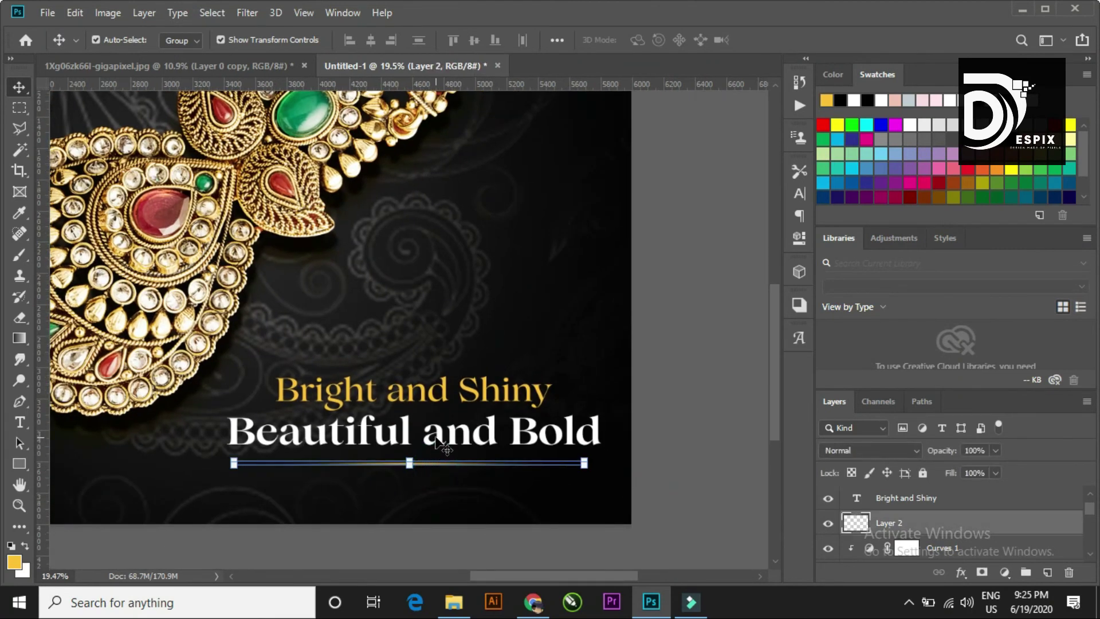
pyautogui.keyDown('shift'); pyautogui.click(439, 445); pyautogui.keyUp('shift')
pyautogui.keyDown('shift'); pyautogui.click(452, 398); pyautogui.keyUp('shift')
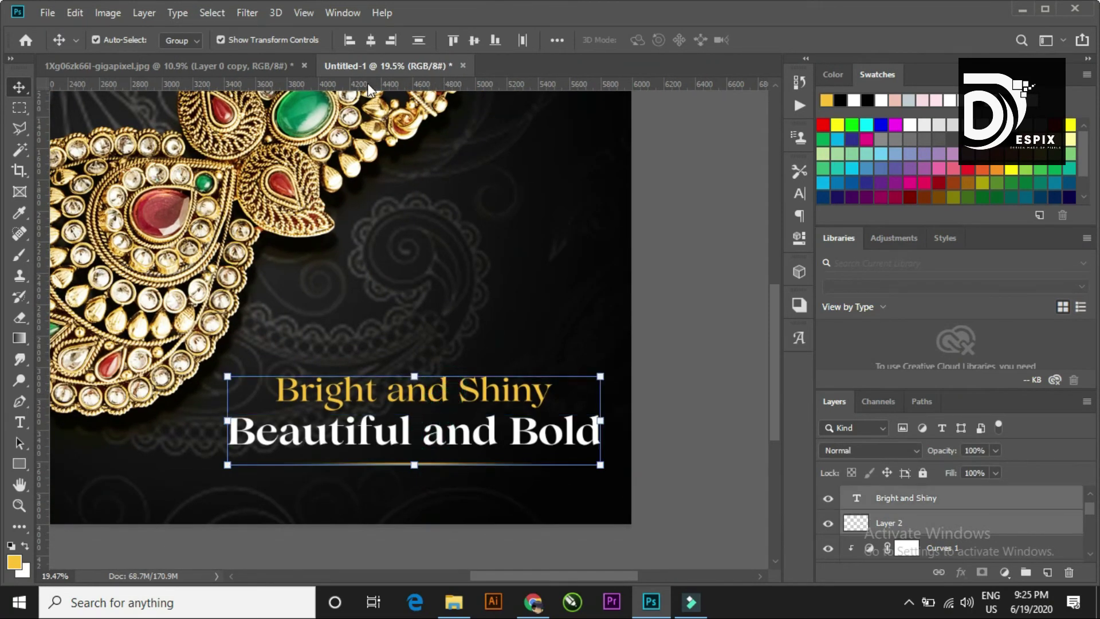
pyautogui.click(700, 403)
# - Fit the whole canvas on screen and drag logo.png from the video20 folder toward the ad
pyautogui.hotkey('ctrl', '0')
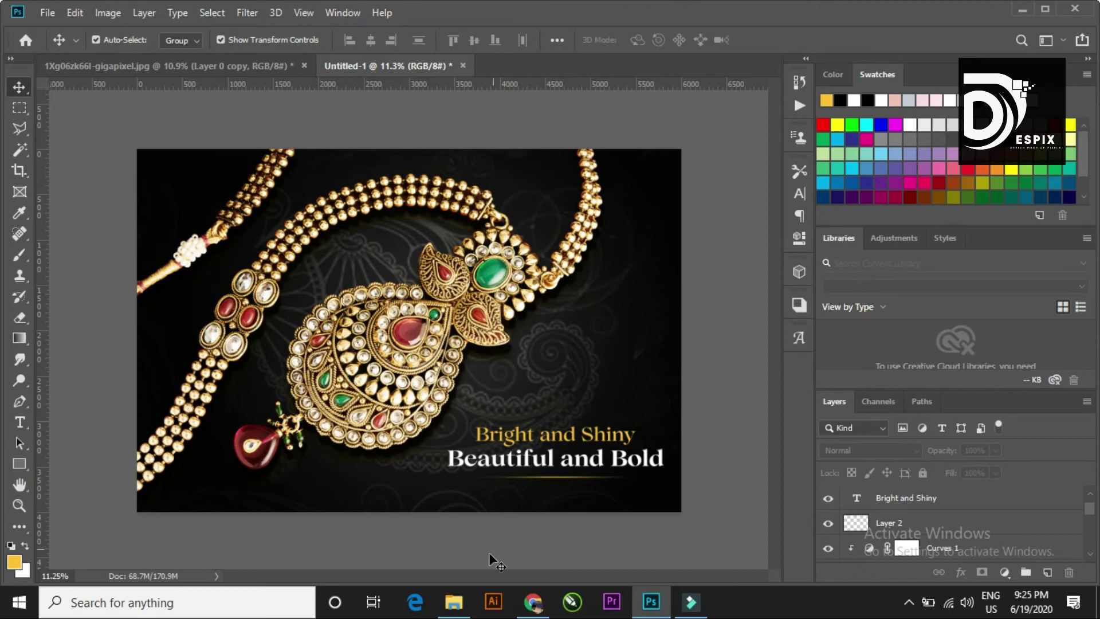
pyautogui.click(466, 606)
pyautogui.click(275, 239)
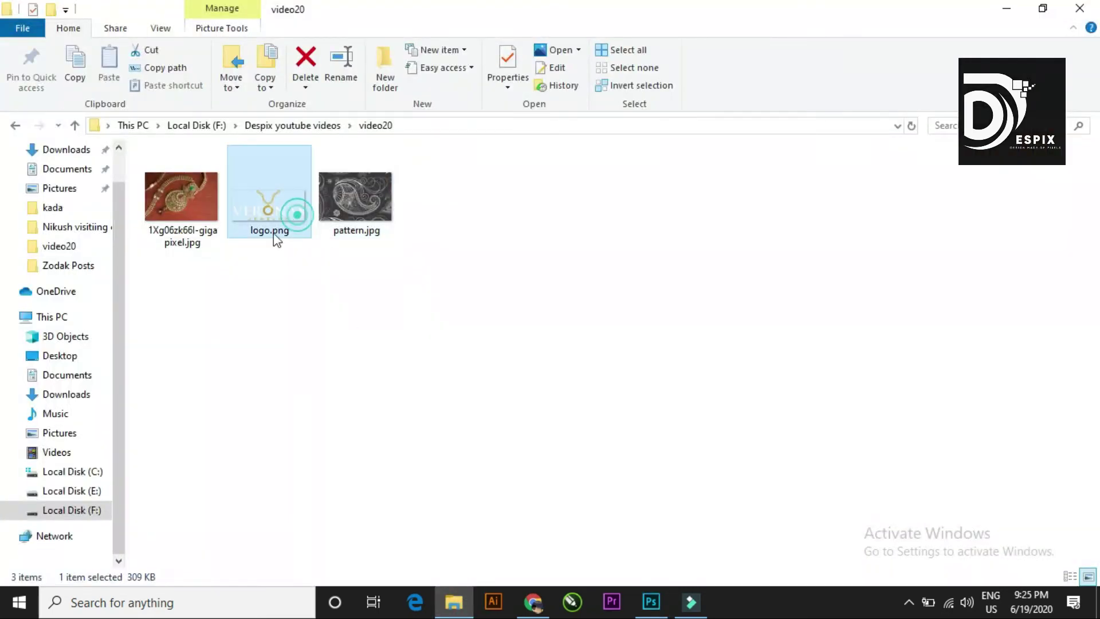
pyautogui.moveTo(255, 229)
pyautogui.mouseDown()
pyautogui.moveTo(470, 409)
pyautogui.moveTo(651, 601)
pyautogui.moveTo(601, 469)
pyautogui.mouseUp()
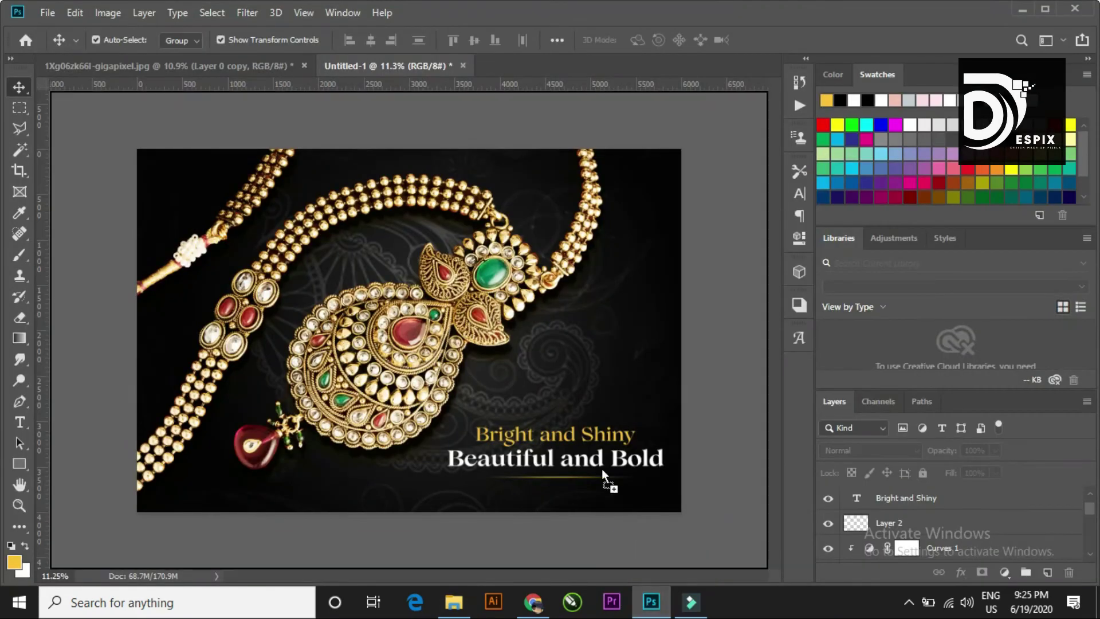
# - Drop logo.png above the tagline and scale it down
pyautogui.moveTo(583, 360)
pyautogui.mouseDown()
pyautogui.moveTo(496, 347)
pyautogui.moveTo(576, 390)
pyautogui.mouseUp()
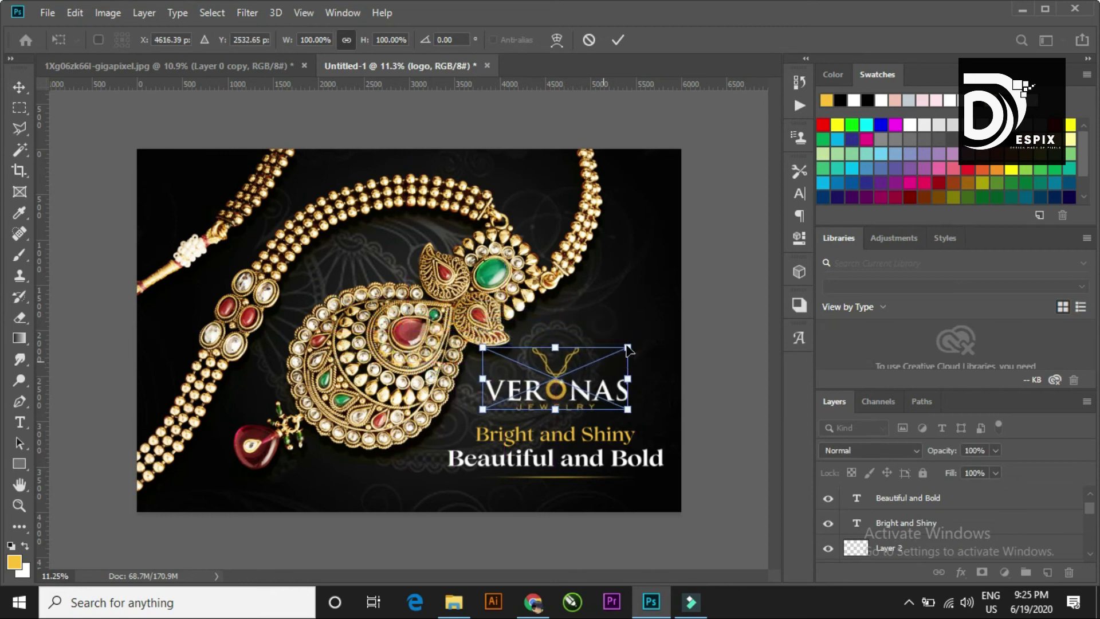
pyautogui.moveTo(628, 348); pyautogui.dragTo(618, 357)
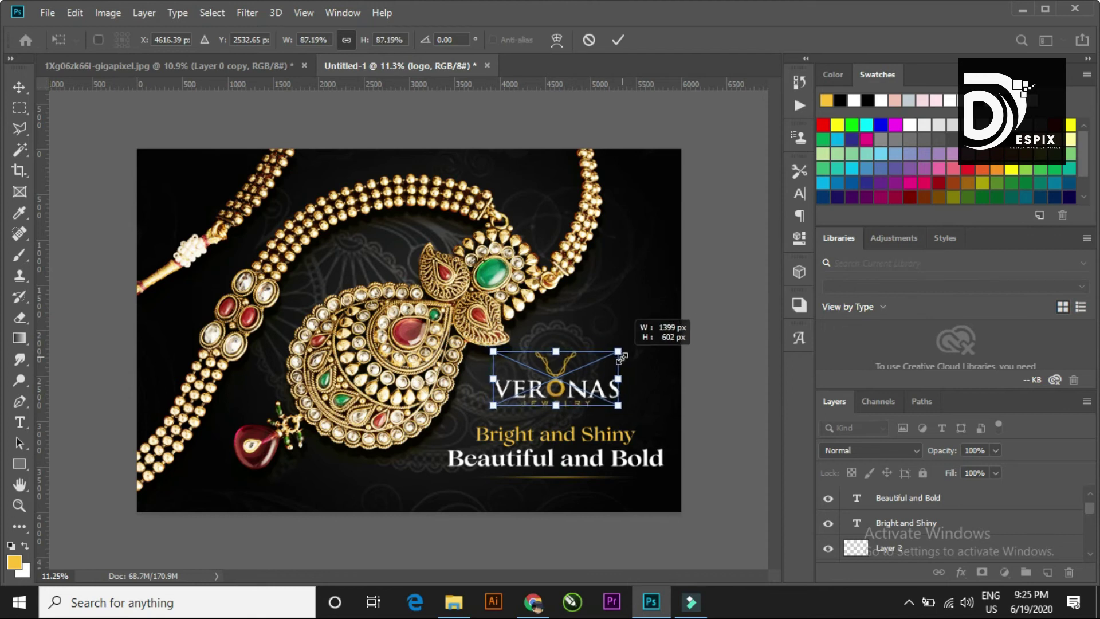
pyautogui.click(617, 39)
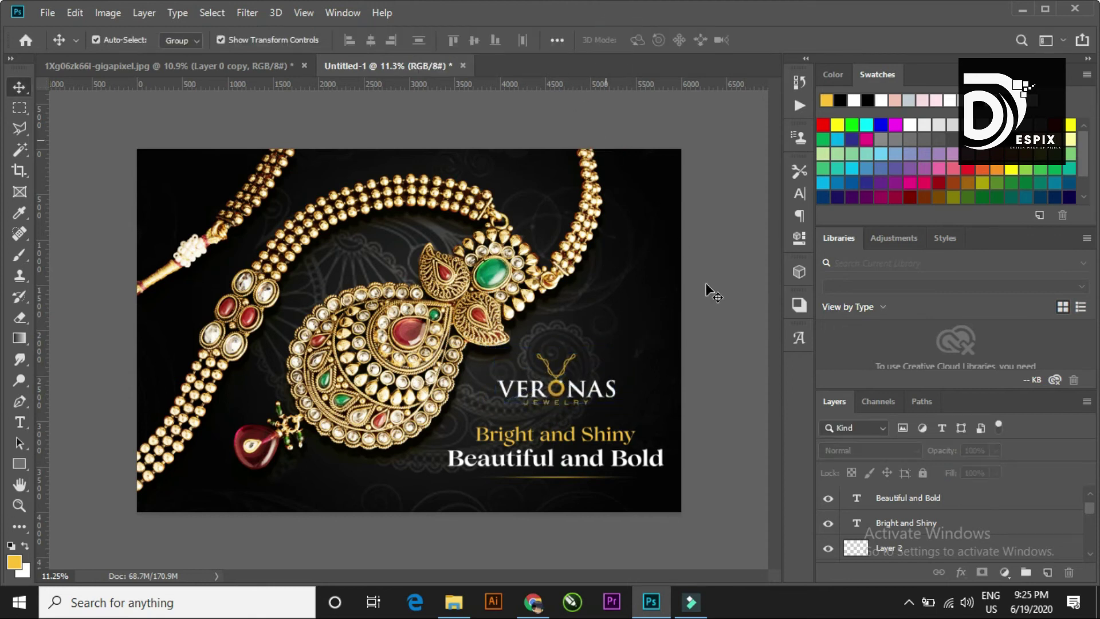
pyautogui.scroll(3, 646, 440)
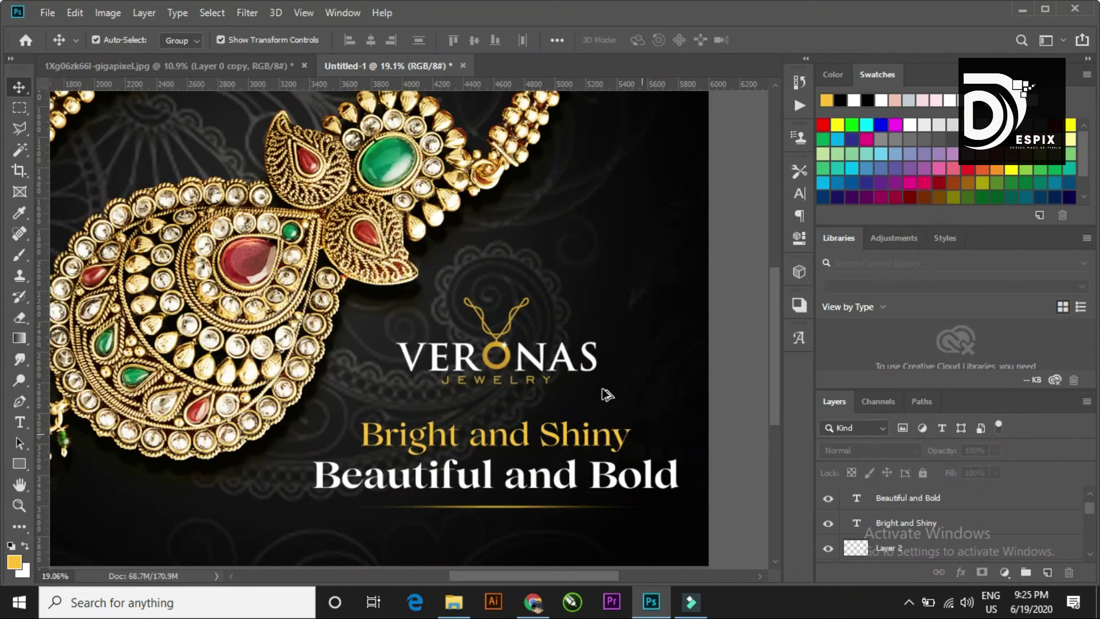
pyautogui.scroll(-3, 606, 394)
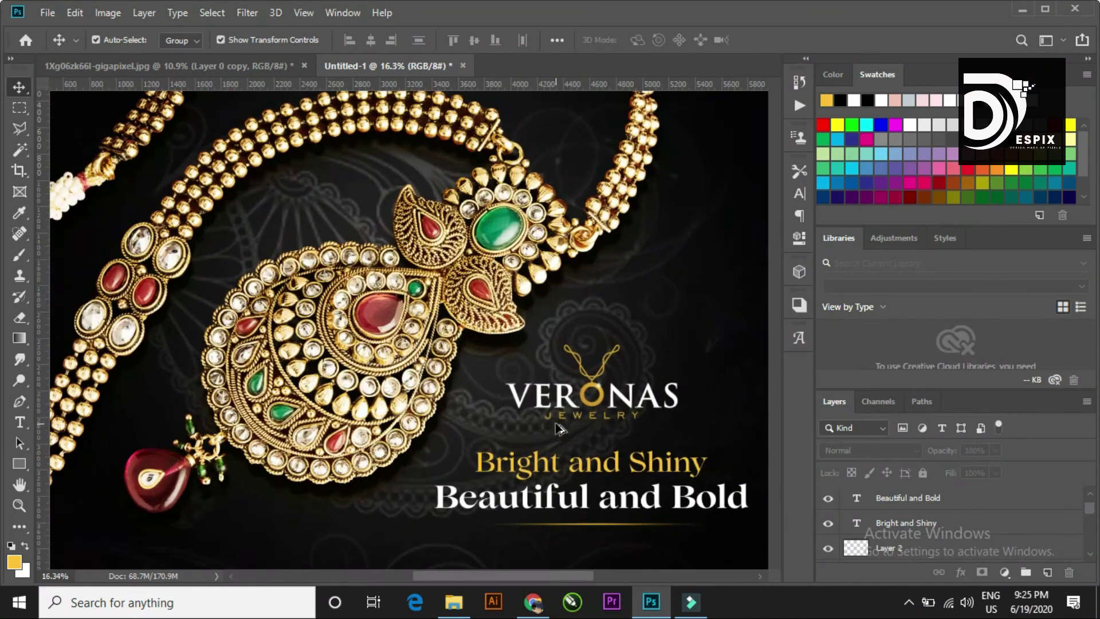
pyautogui.scroll(2, 545, 367)
pyautogui.scroll(-2, 556, 321)
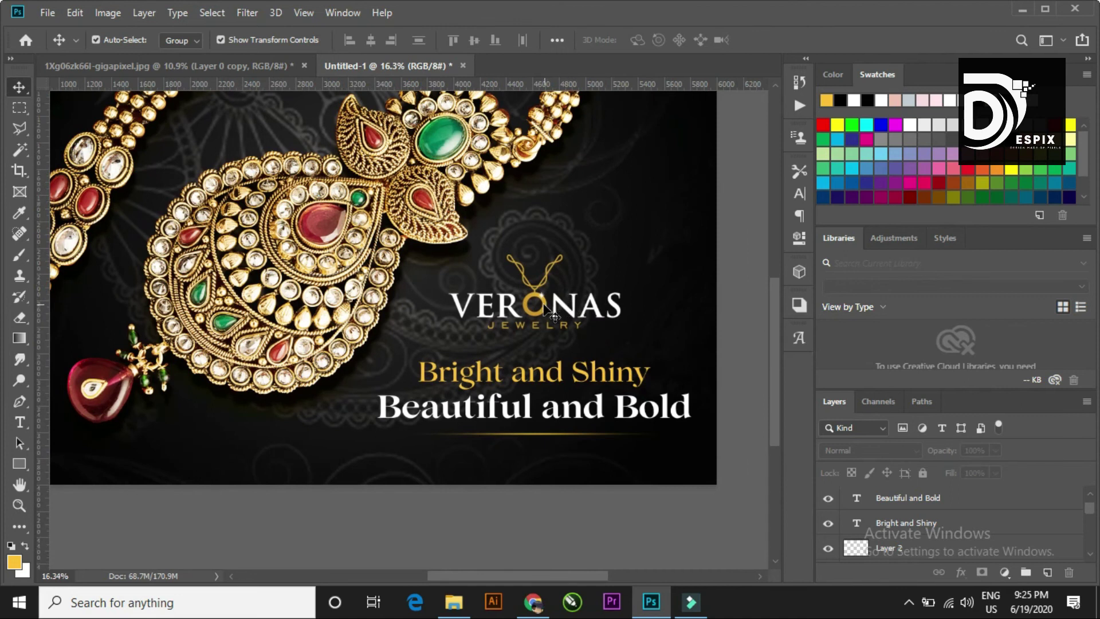
# - Select the VERONAS logo layer, briefly together with the Beautiful and Bold text
pyautogui.click(559, 309)
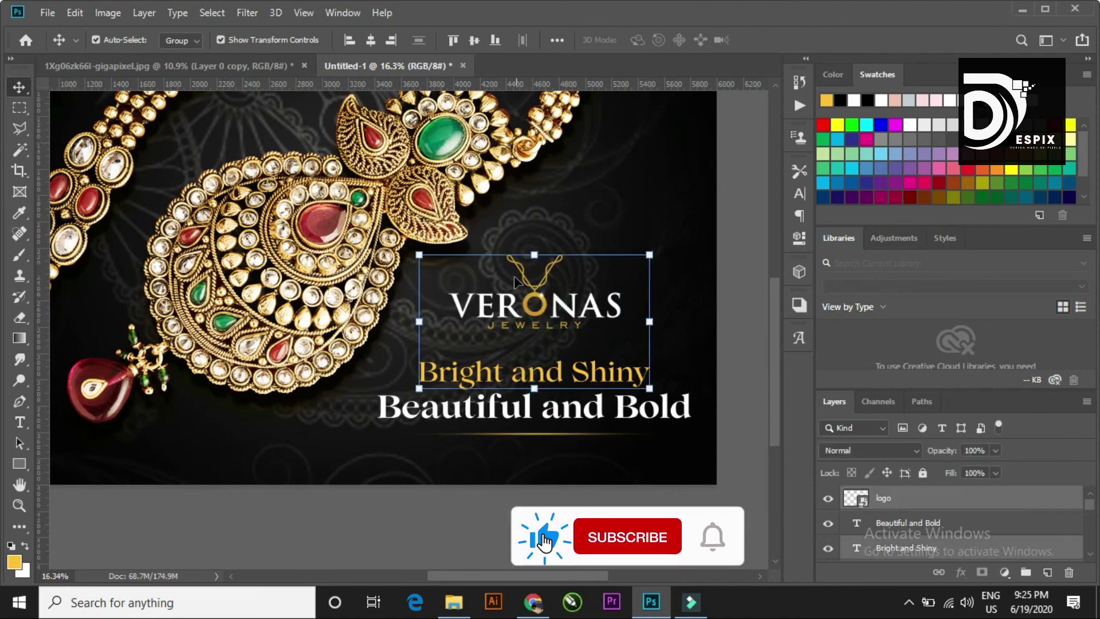
pyautogui.keyDown('shift'); pyautogui.click(565, 417); pyautogui.keyUp('shift')
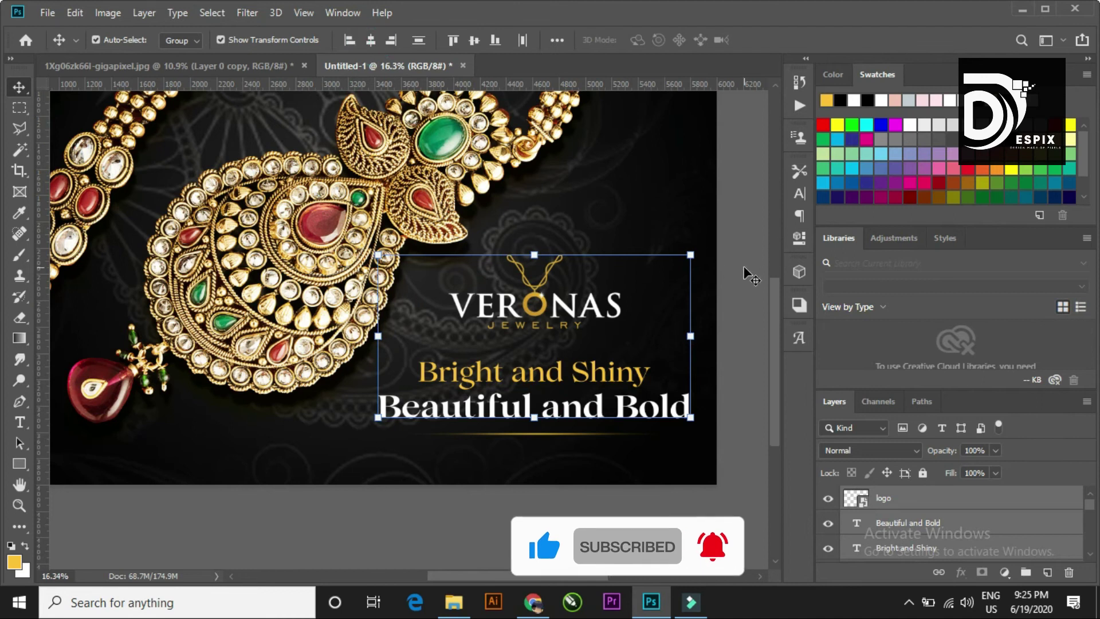
pyautogui.scroll(-4, 687, 321)
pyautogui.scroll(2, 570, 393)
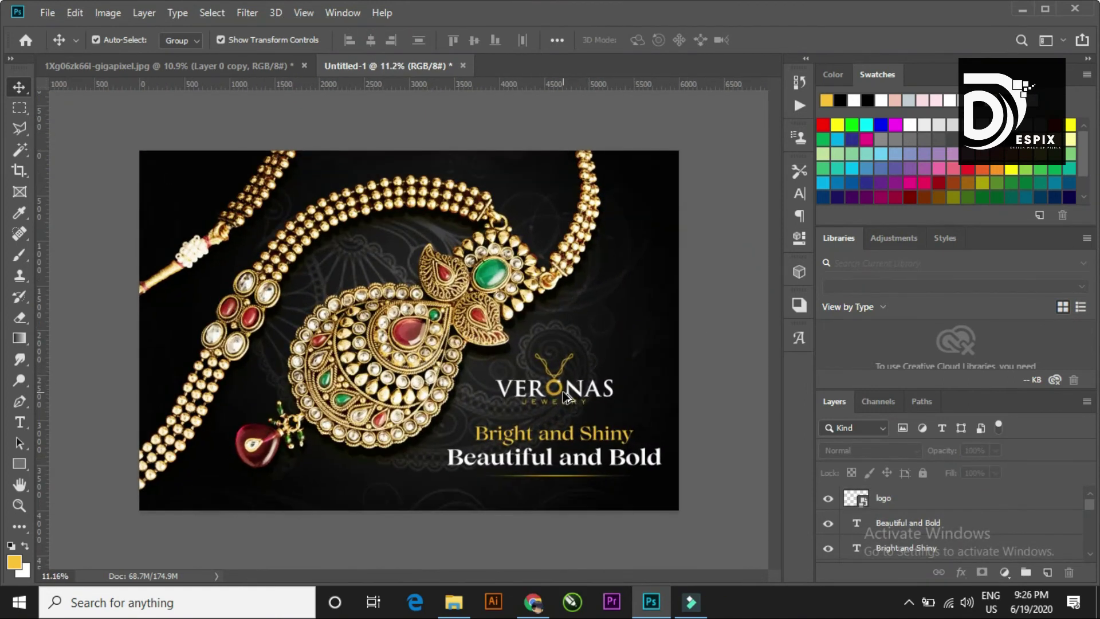
pyautogui.scroll(-2, 675, 423)
pyautogui.scroll(1, 675, 423)
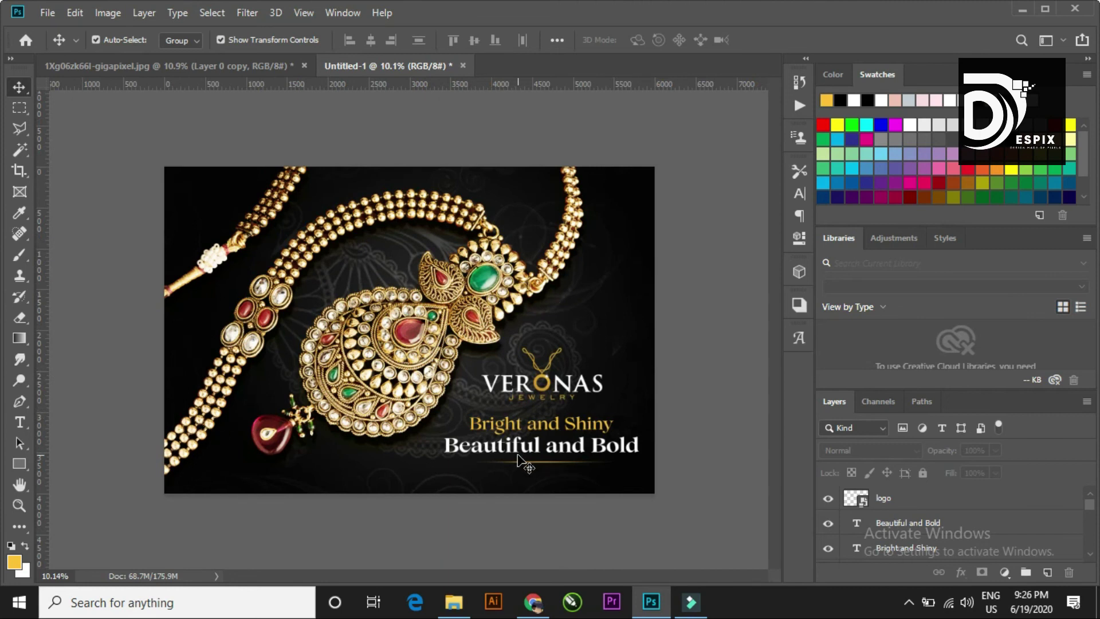
pyautogui.click(968, 499)
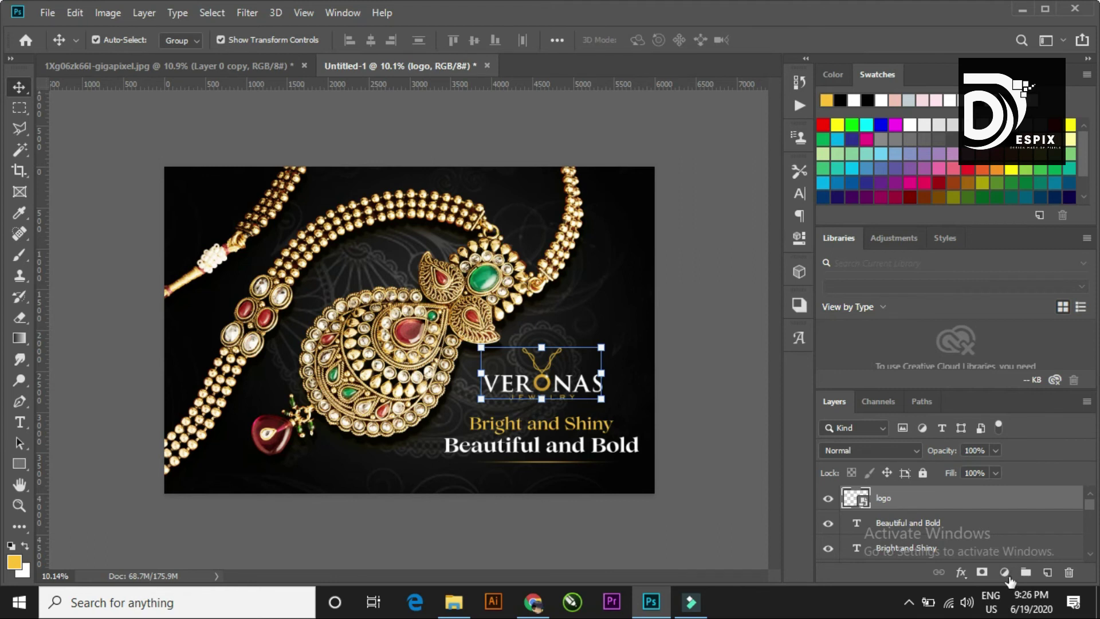
# - Add a Color Lookup layer with 3Strip.look as its 3DLUT file, and compare it hidden
pyautogui.click(1005, 573)
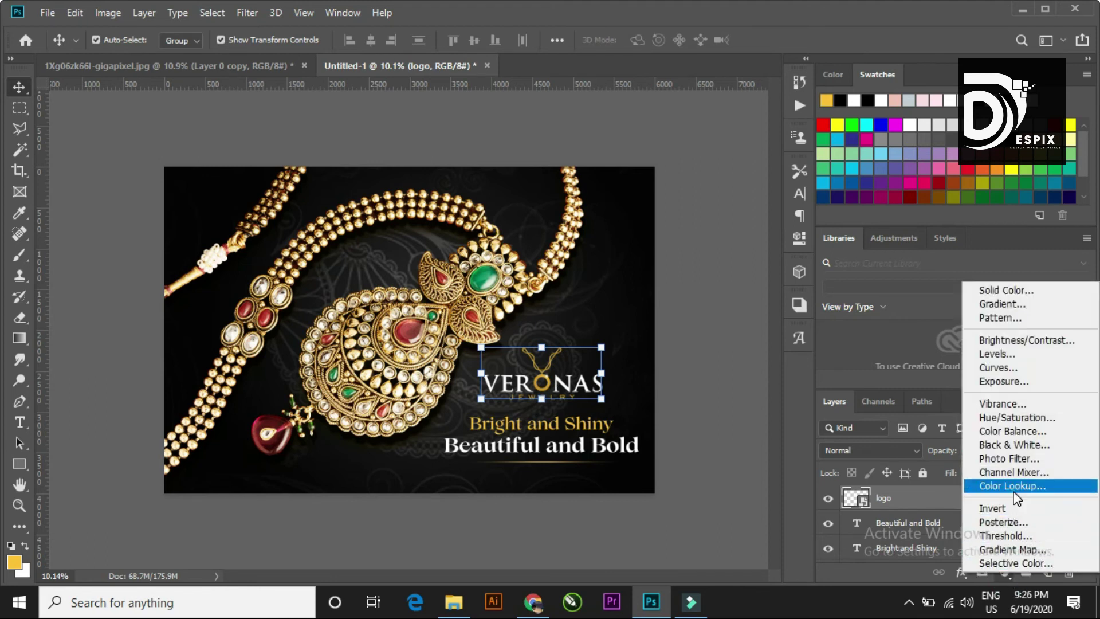
pyautogui.click(1012, 486)
pyautogui.click(743, 217)
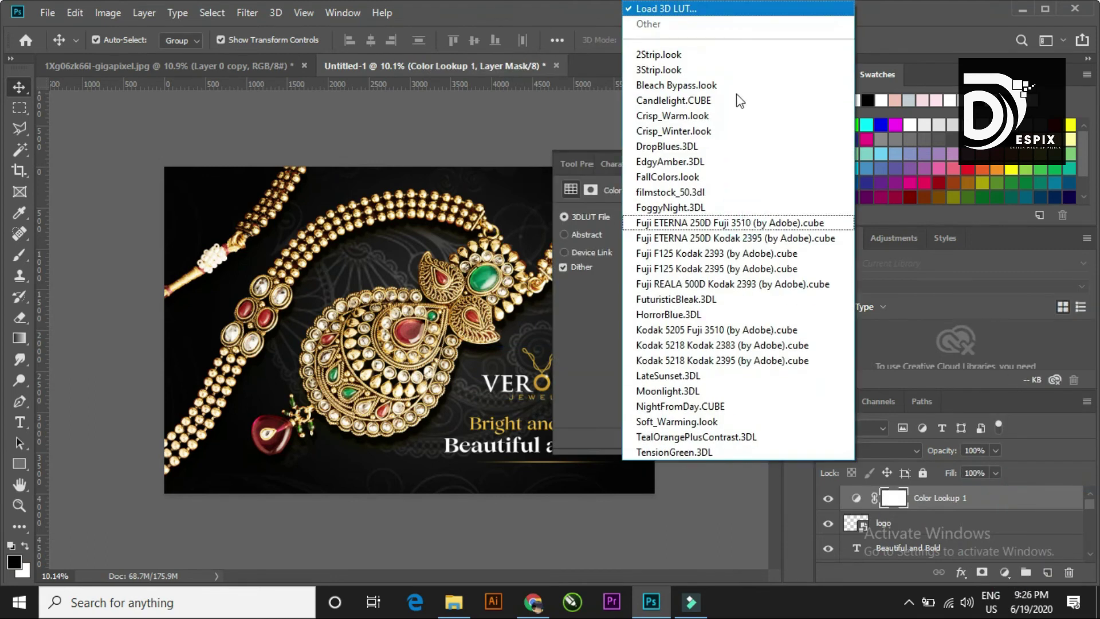
pyautogui.click(734, 54)
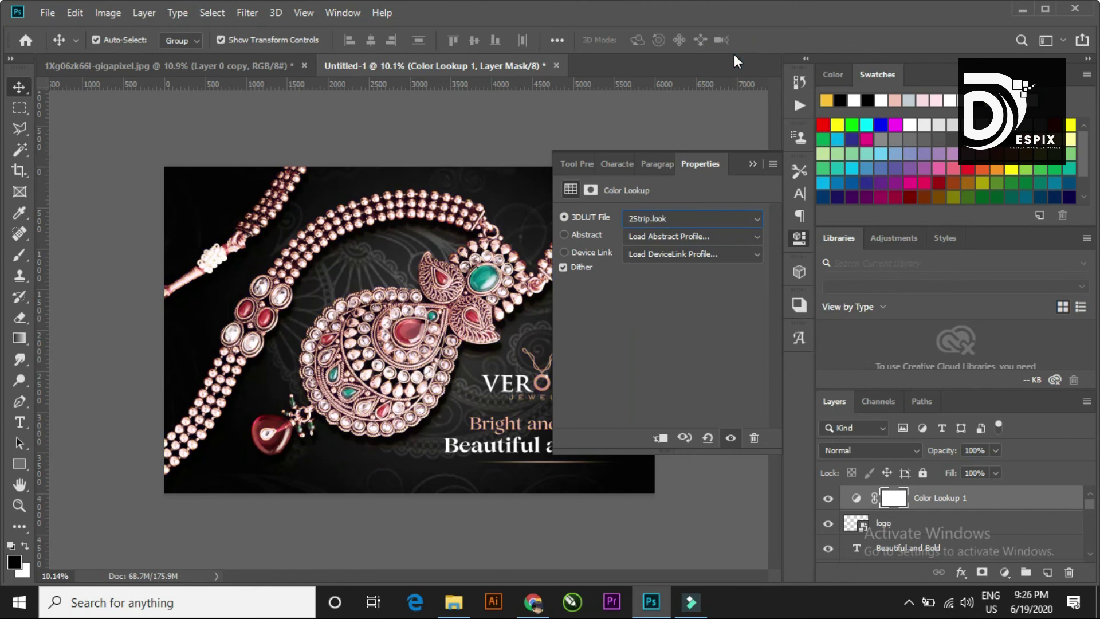
pyautogui.press('Down')
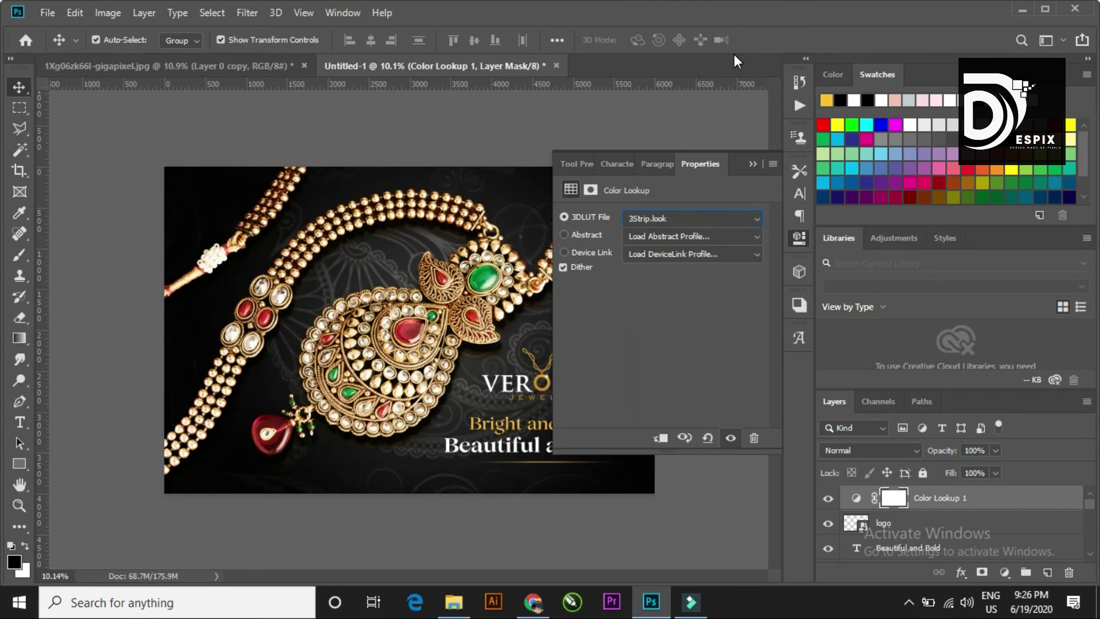
pyautogui.click(731, 439)
pyautogui.click(752, 164)
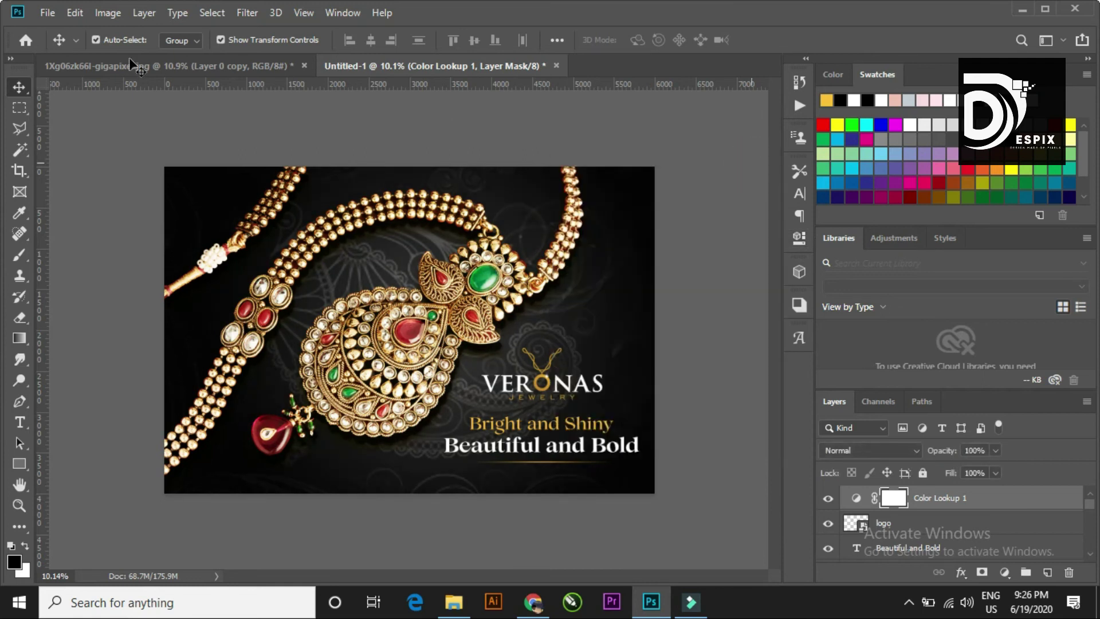
pyautogui.click(166, 109)
# - Shrink the VERONAS logo to about 86% with Free Transform
pyautogui.hotkey('ctrl', '0')
pyautogui.scroll(-2, 498, 398)
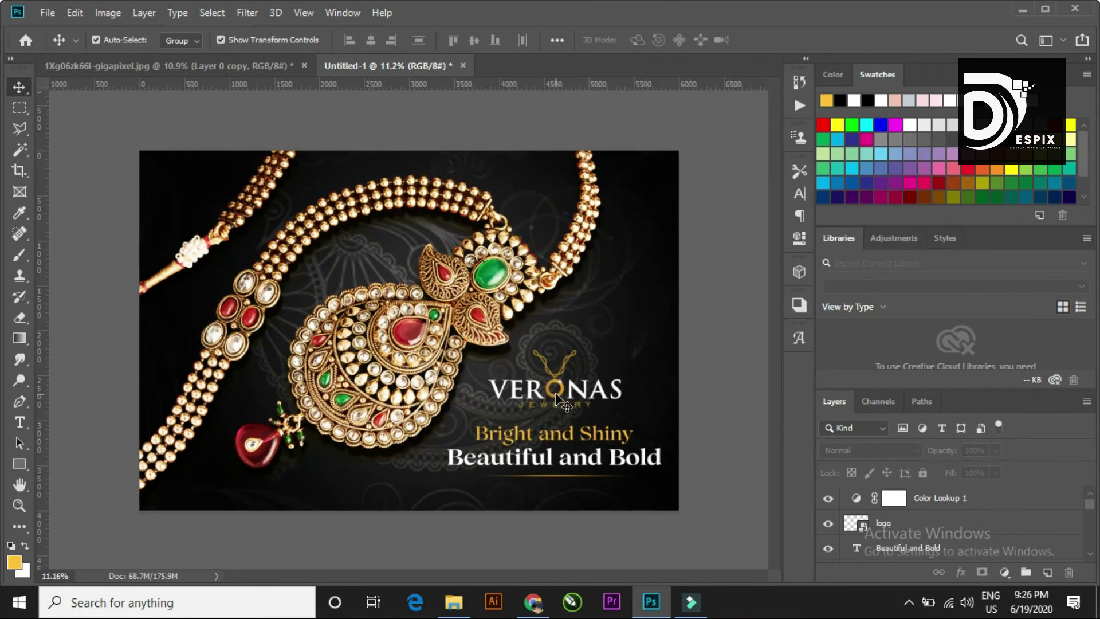
pyautogui.click(556, 394)
pyautogui.click(564, 393)
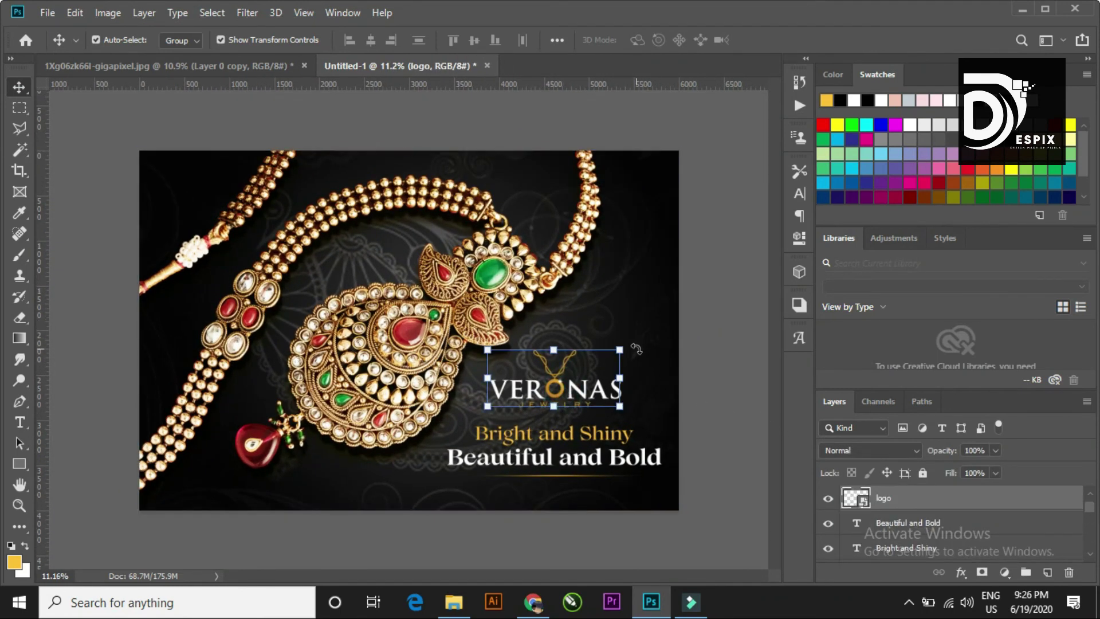
pyautogui.moveTo(625, 348); pyautogui.dragTo(620, 351)
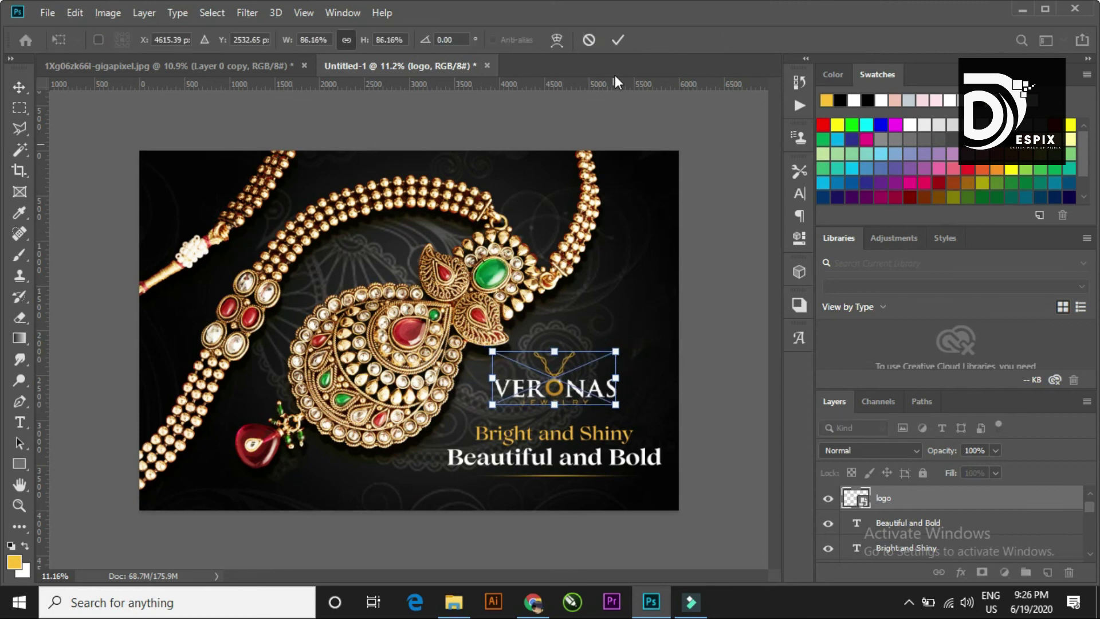
pyautogui.click(603, 101)
pyautogui.scroll(-1, 599, 341)
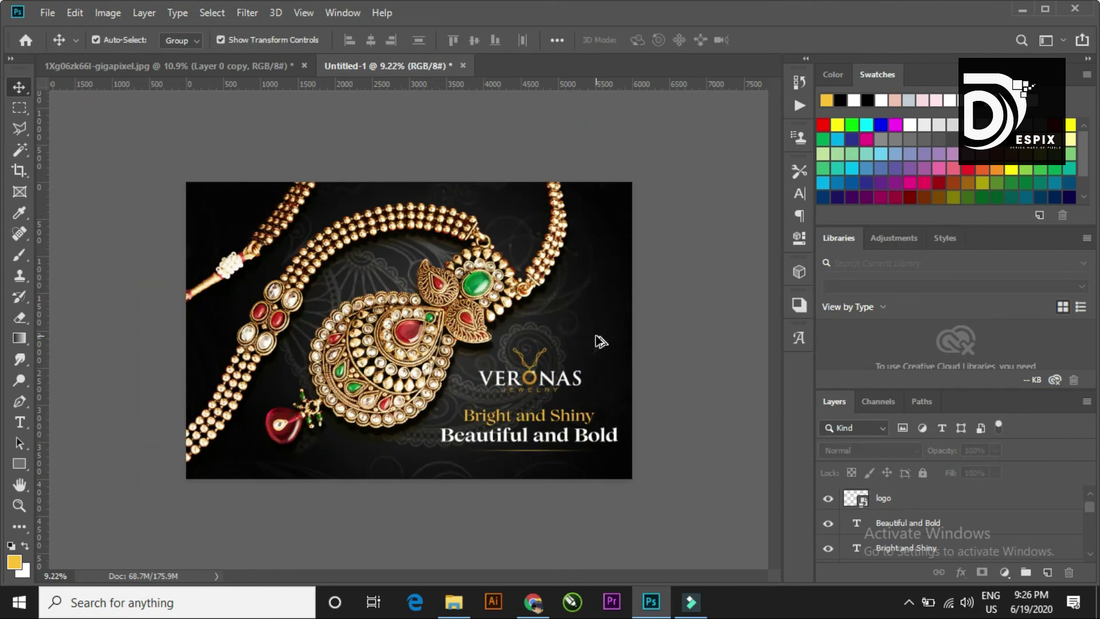
pyautogui.scroll(1, 599, 341)
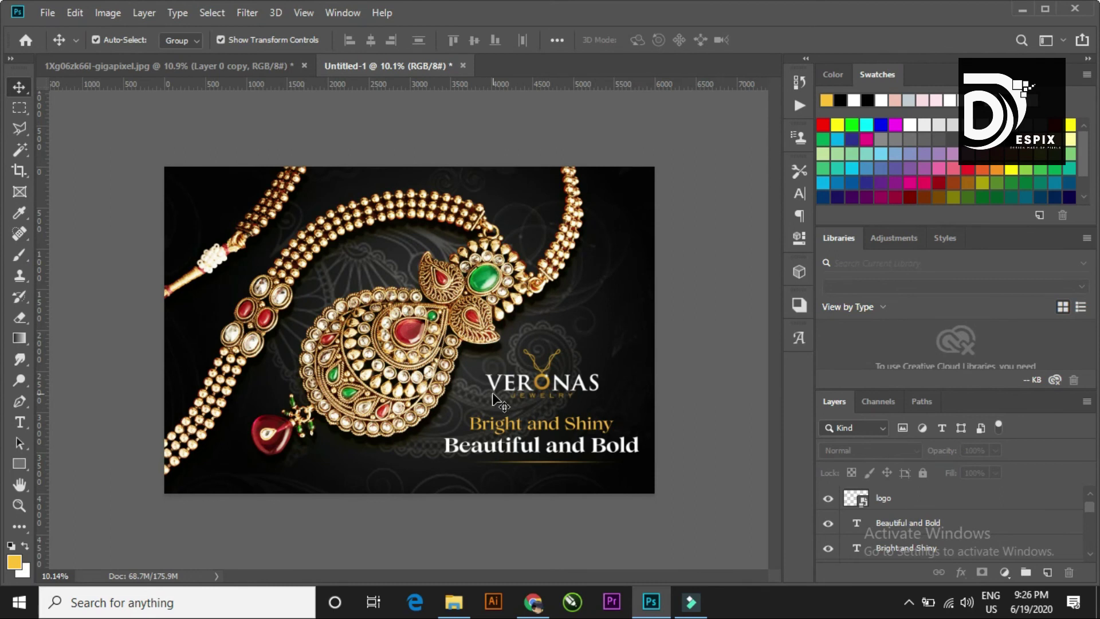